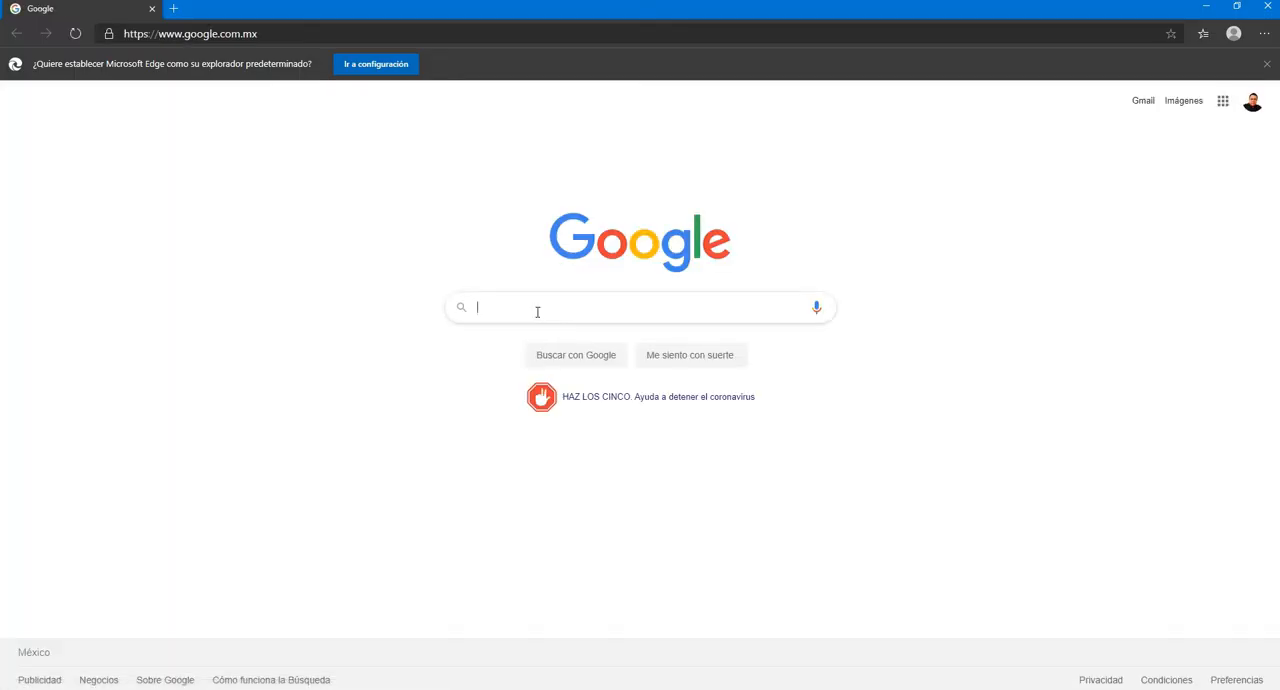
# - Search Google for "geogebra"
pyautogui.click(537, 312)
pyautogui.write('geoegbra')
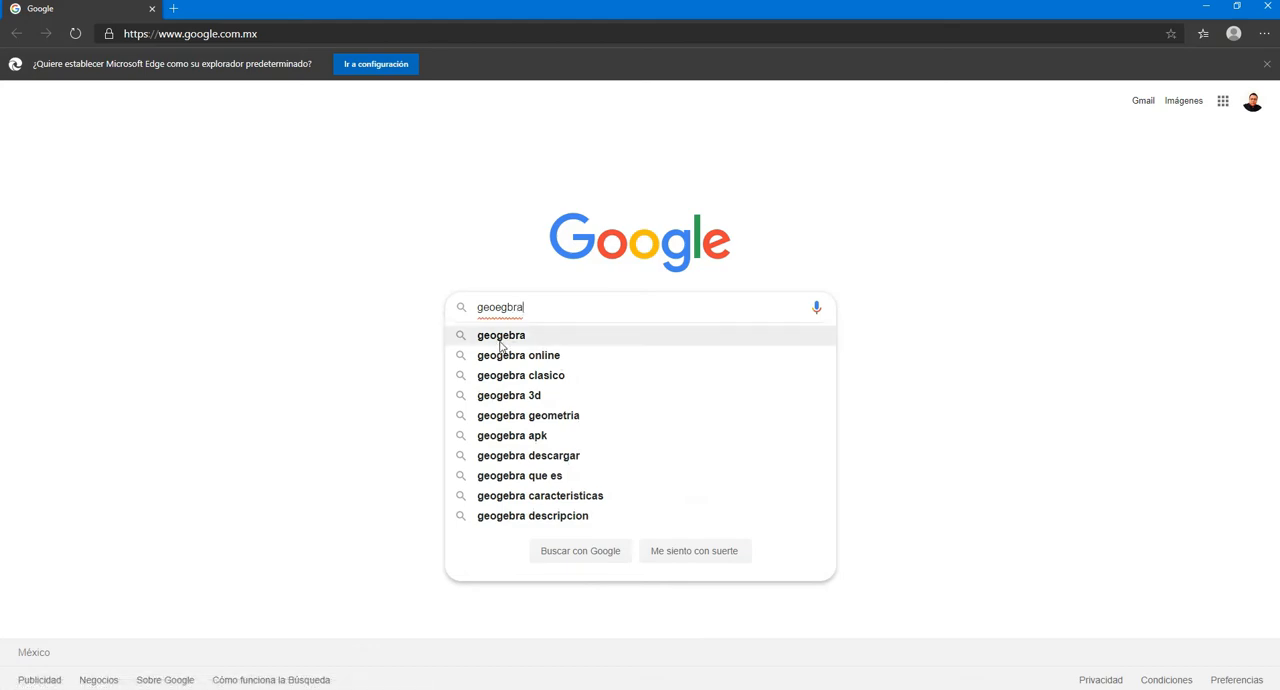
pyautogui.click(503, 310)
pyautogui.press('BackSpace')
pyautogui.press('Right')
pyautogui.write('e')
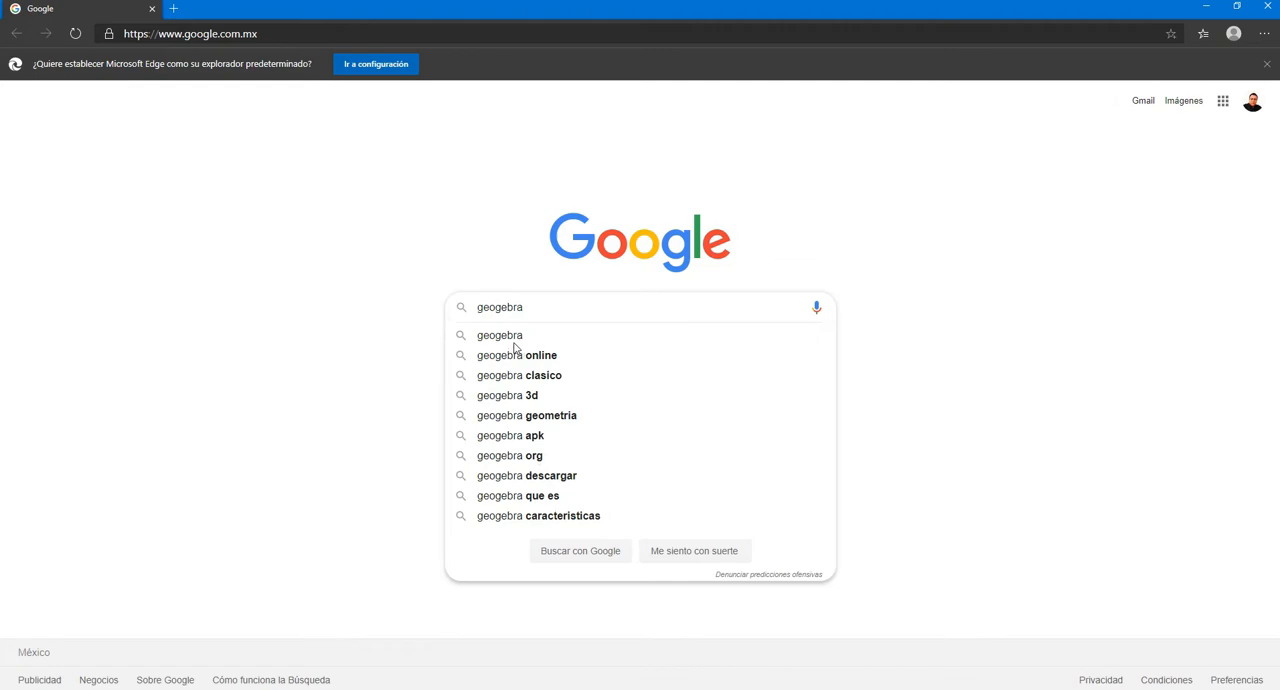
pyautogui.press('Return')
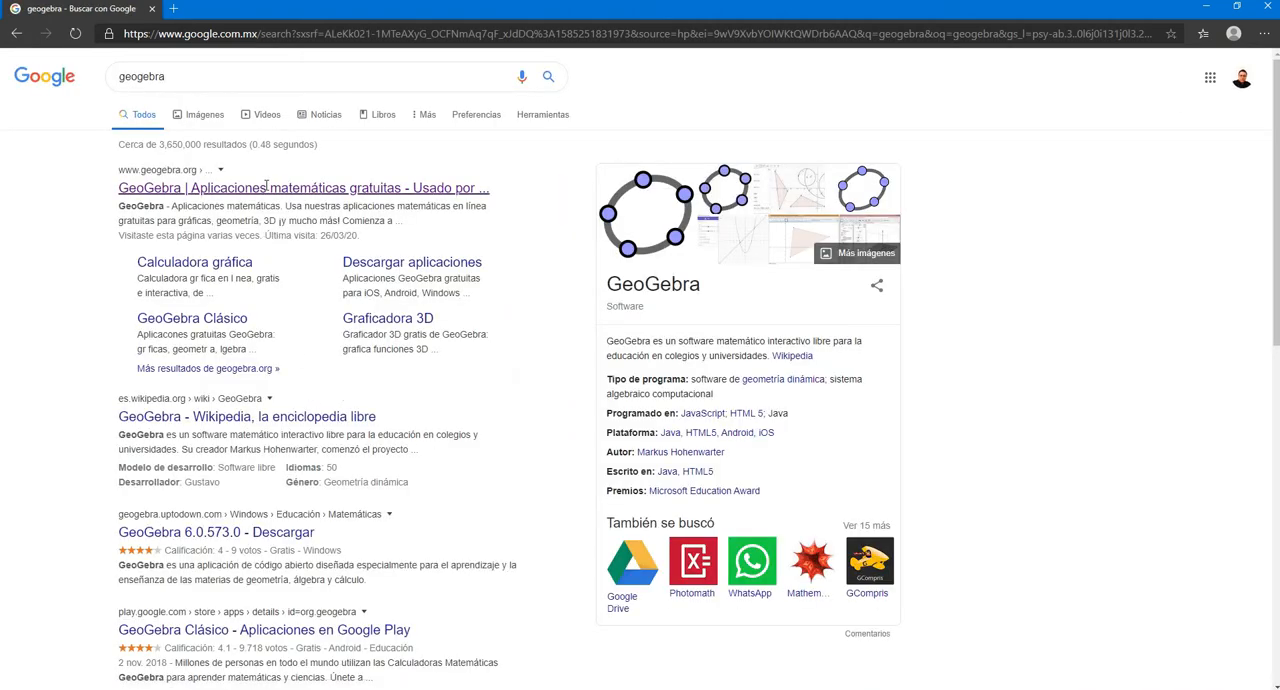
# - Open the official GeoGebra website, go to its application downloads page and highlight the GeoGebra Clásico 5 title
pyautogui.click(220, 190)
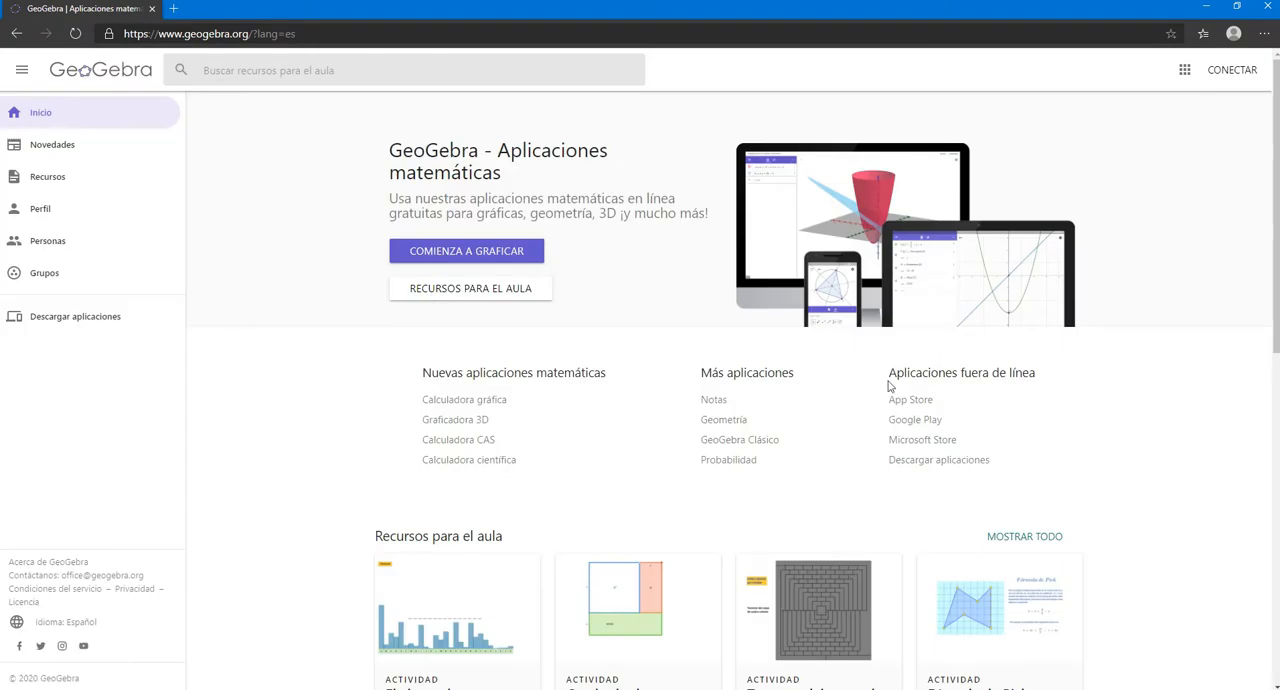
pyautogui.click(940, 460)
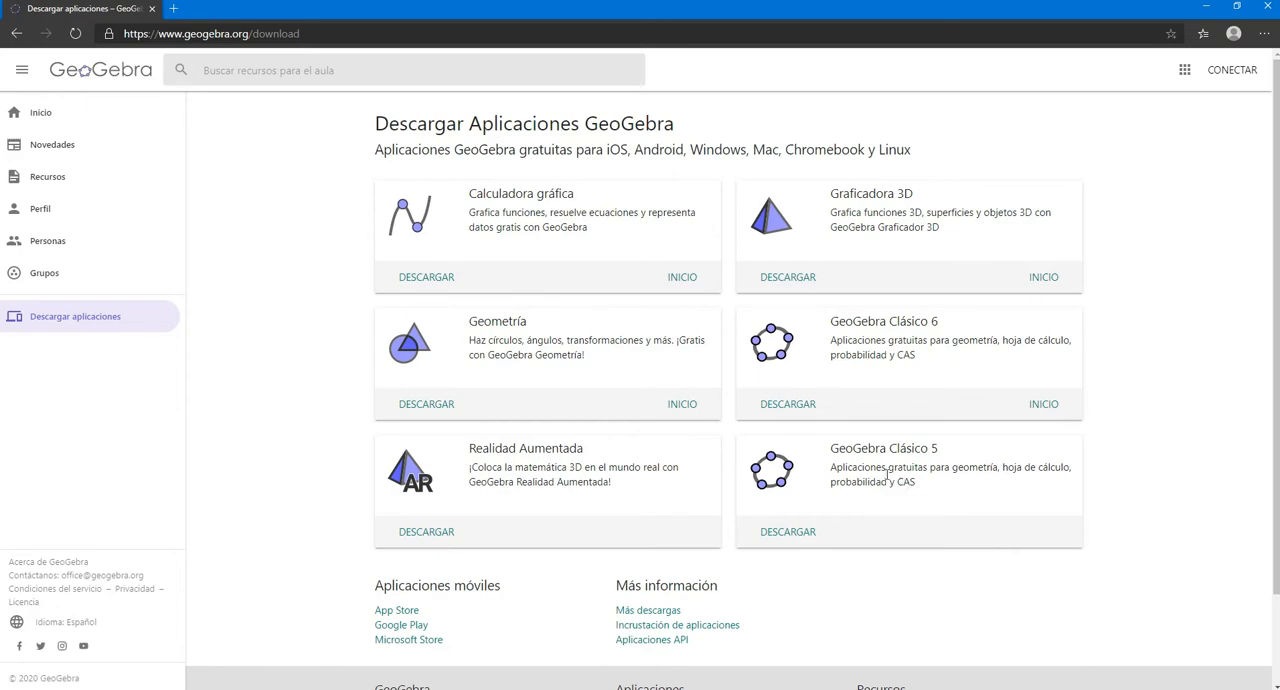
pyautogui.moveTo(935, 449); pyautogui.dragTo(826, 450)
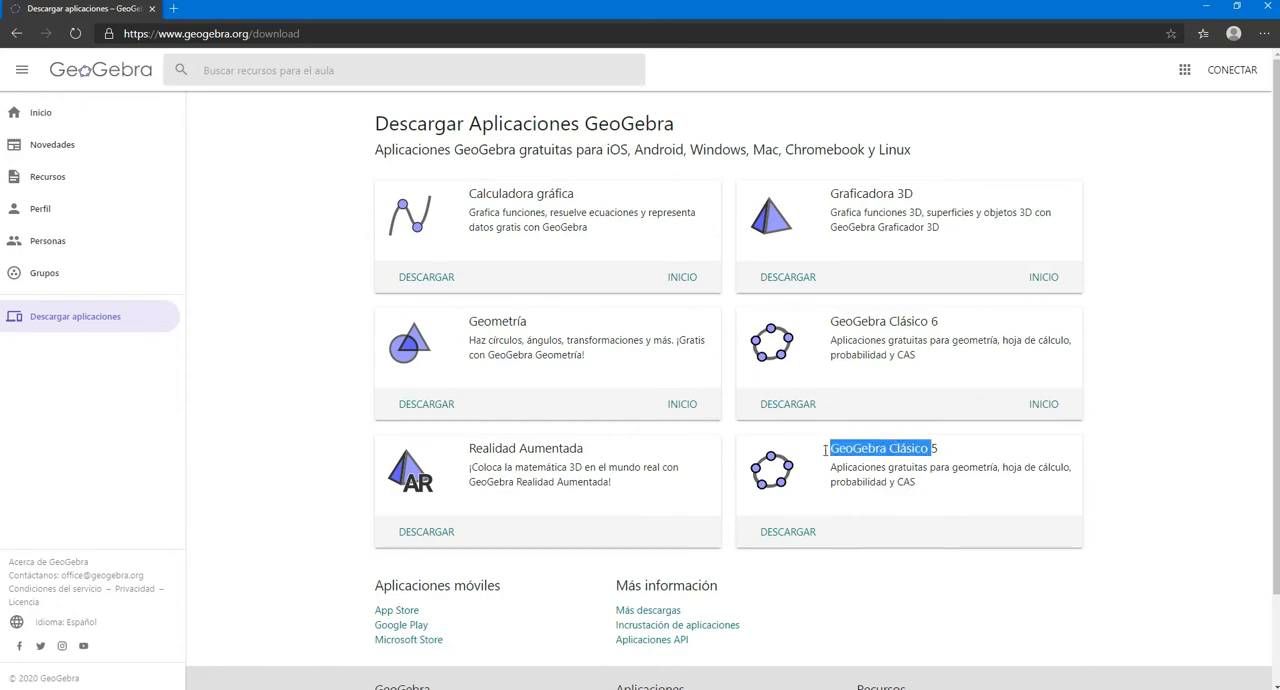
pyautogui.moveTo(944, 450); pyautogui.dragTo(826, 456)
# - Start downloading the GeoGebra Clásico 5 installer and cancel the download
pyautogui.click(788, 532)
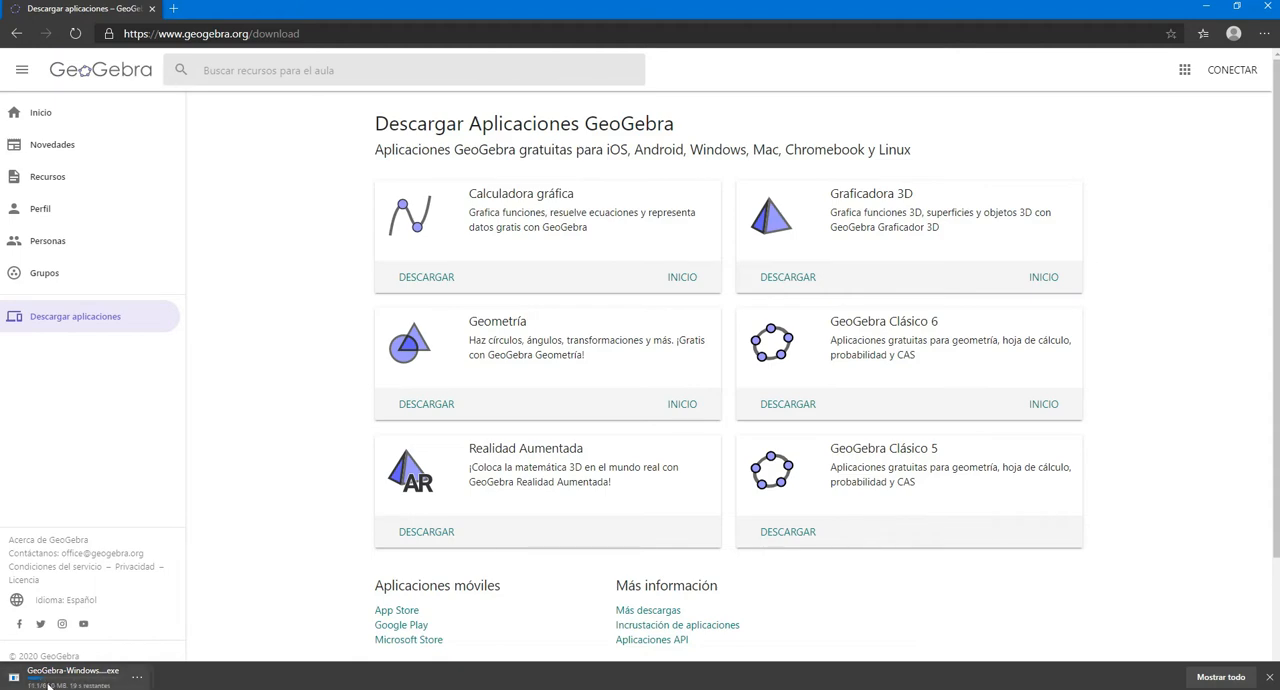
pyautogui.click(137, 678)
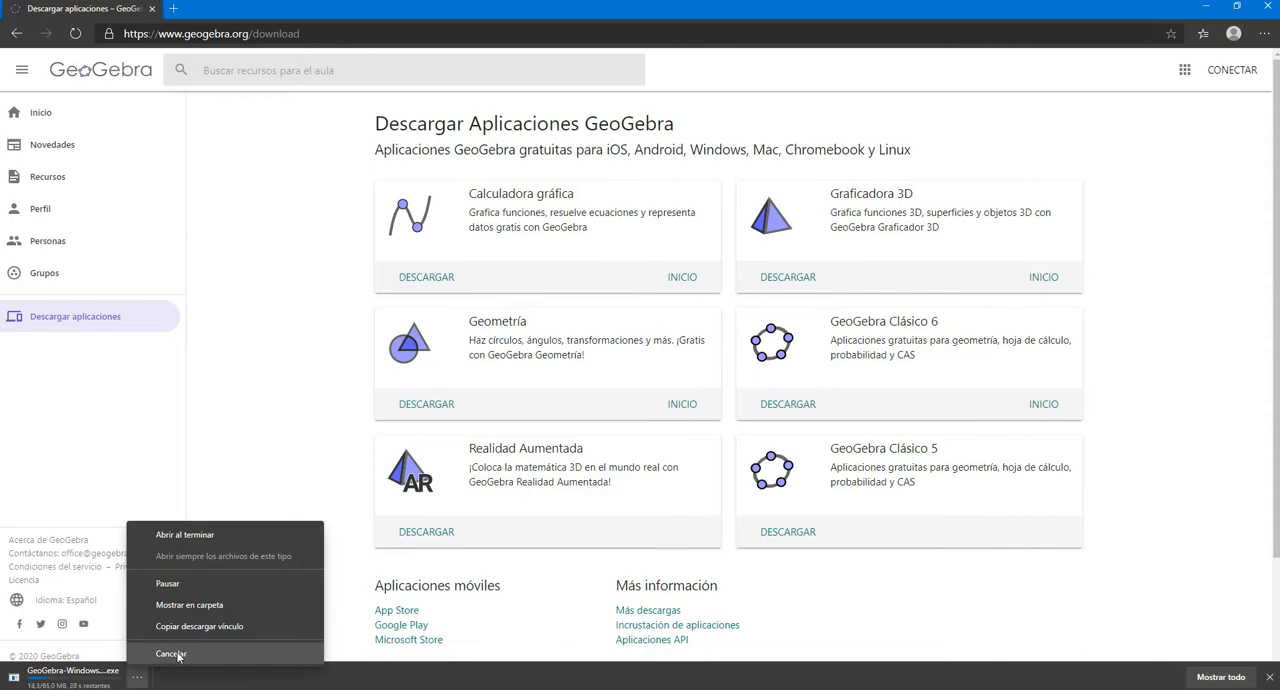
pyautogui.click(171, 654)
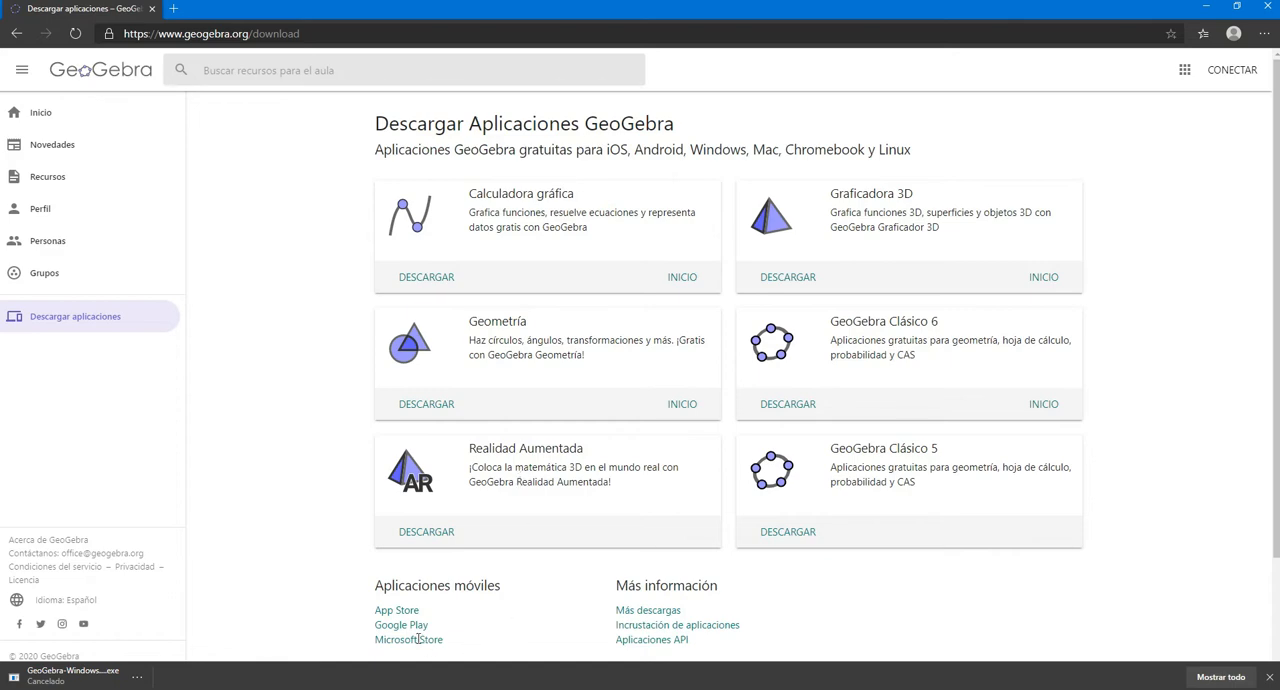
# - View the App Store and Google Play pages of the GeoGebra mobile app, closing each one after viewing
pyautogui.click(398, 610)
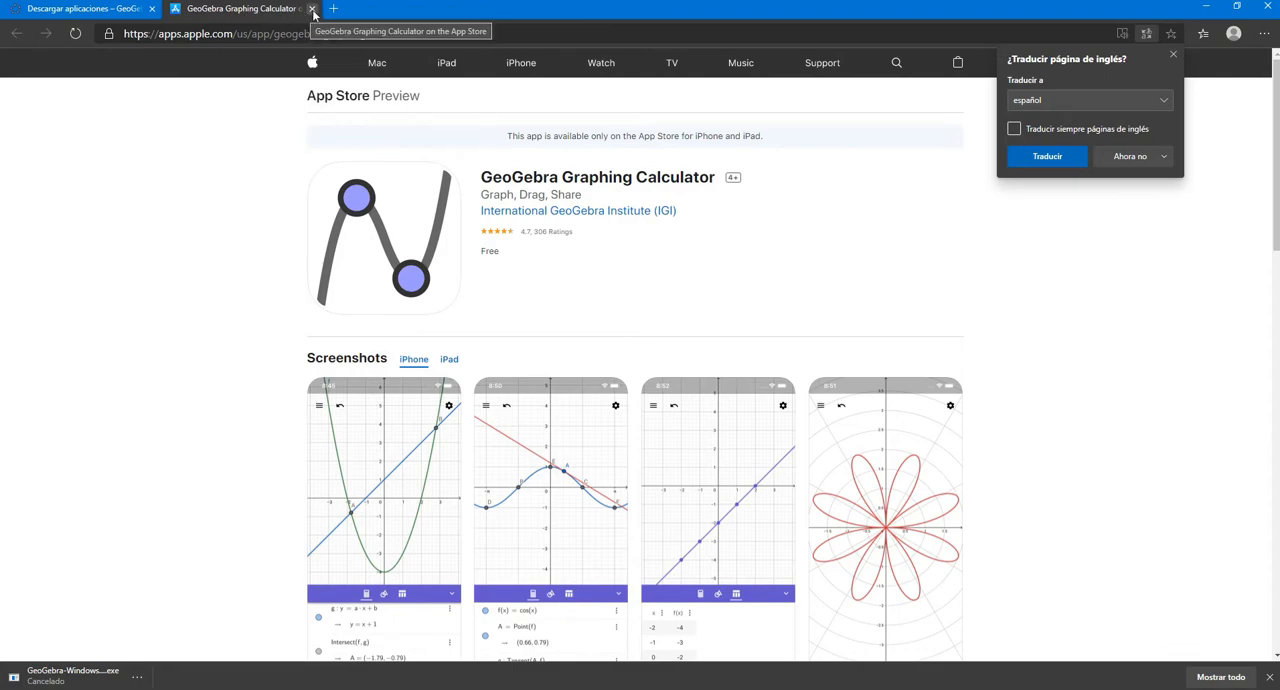
pyautogui.click(312, 10)
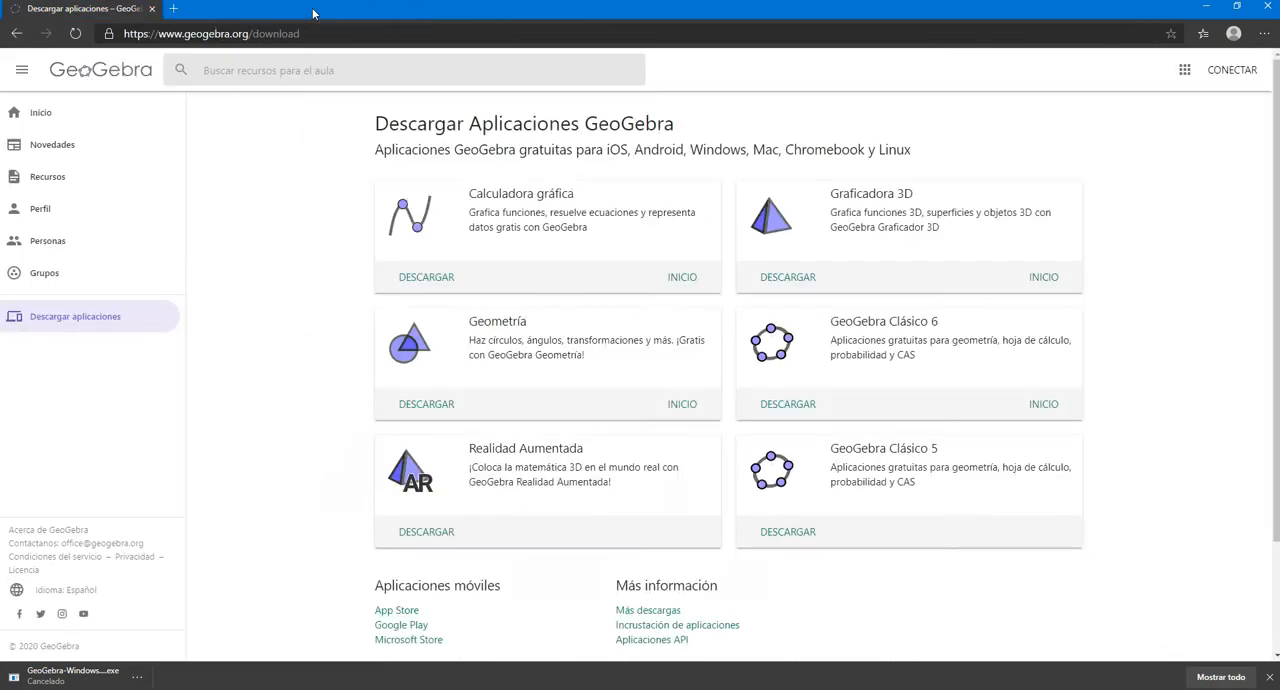
pyautogui.click(399, 626)
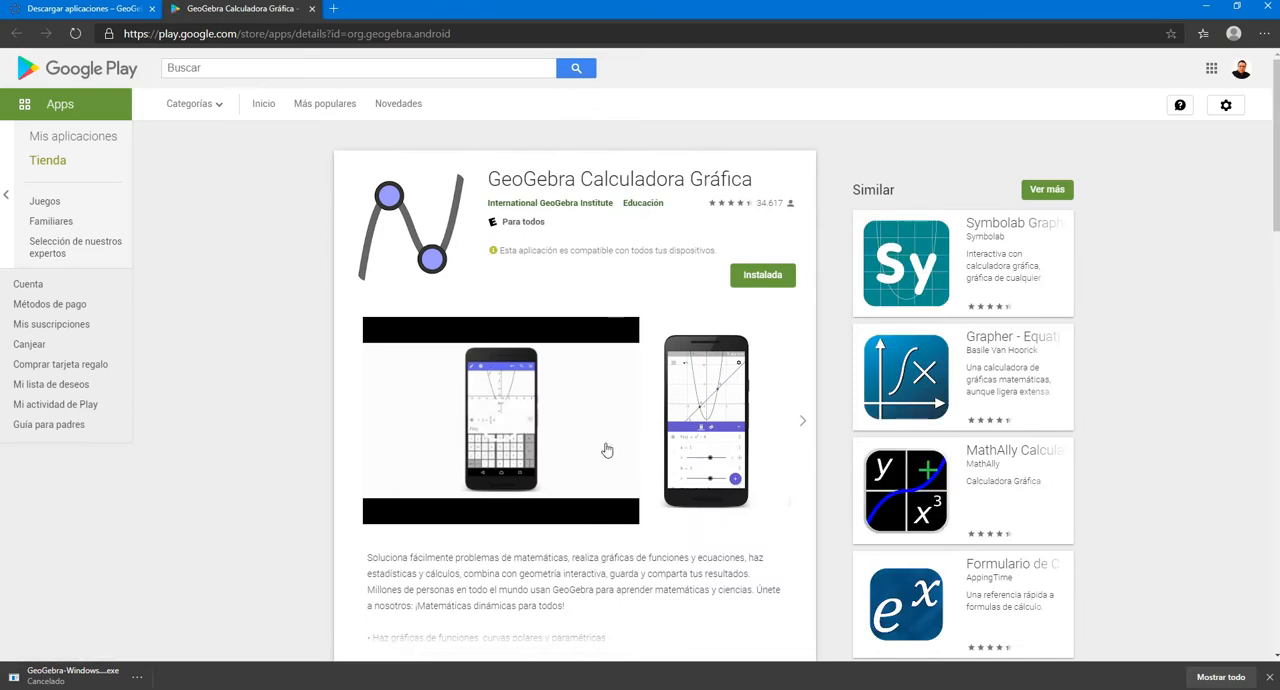
pyautogui.click(311, 12)
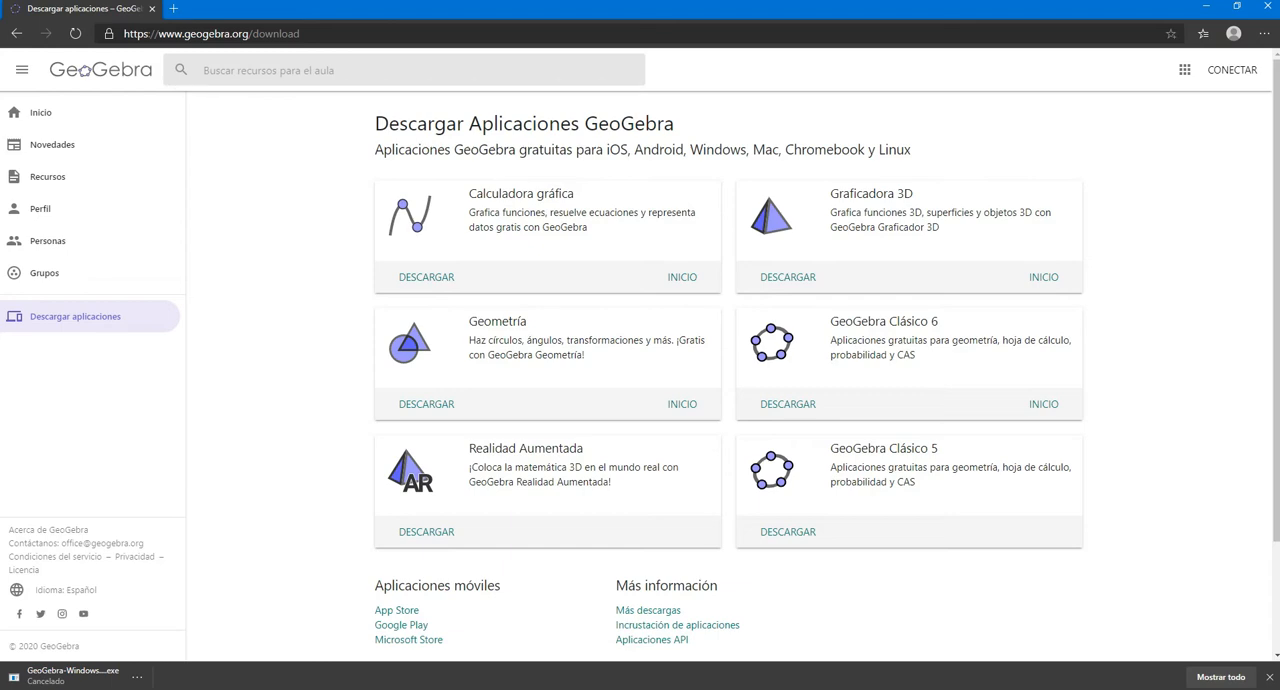
# - Switch to GeoGebra Classic 5 and clear the leftover text from the input bar
pyautogui.moveTo(474, 688)
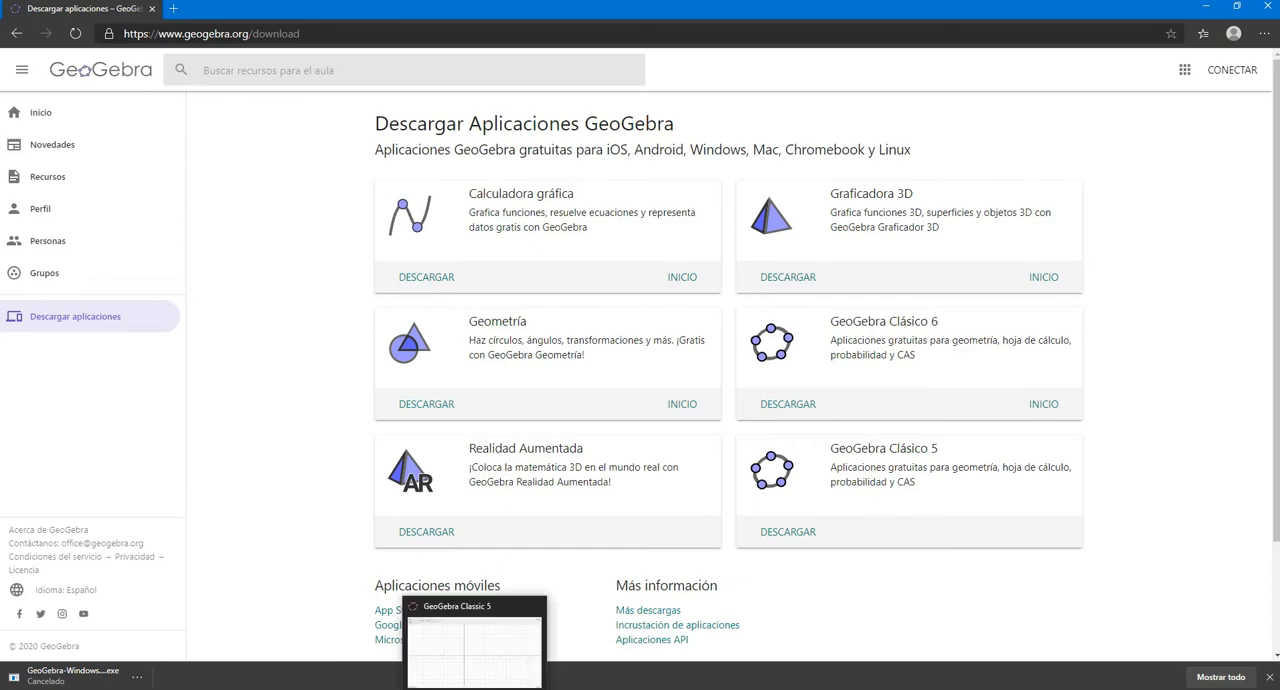
pyautogui.click(474, 688)
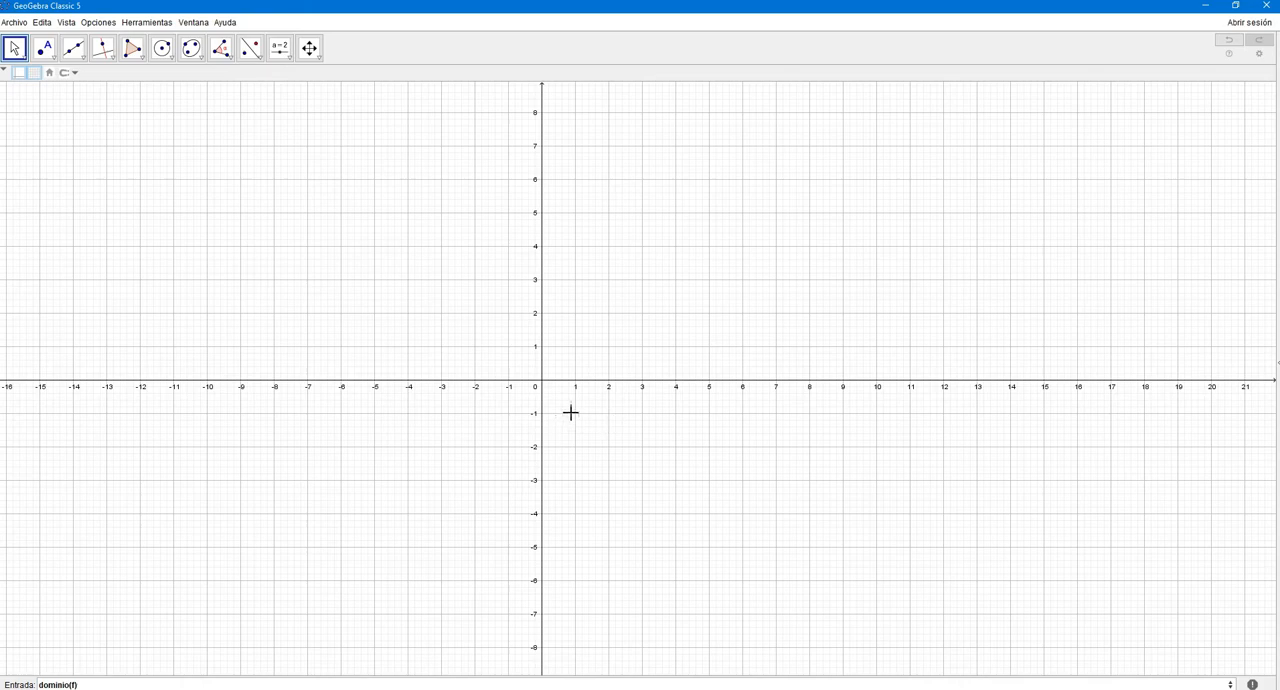
pyautogui.moveTo(87, 685); pyautogui.dragTo(8, 684)
pyautogui.press('BackSpace')
# - Switch to the OneNote checklist and check off "Descargar e instalar Geogebra"
pyautogui.hotkey('alt', 'Tab')
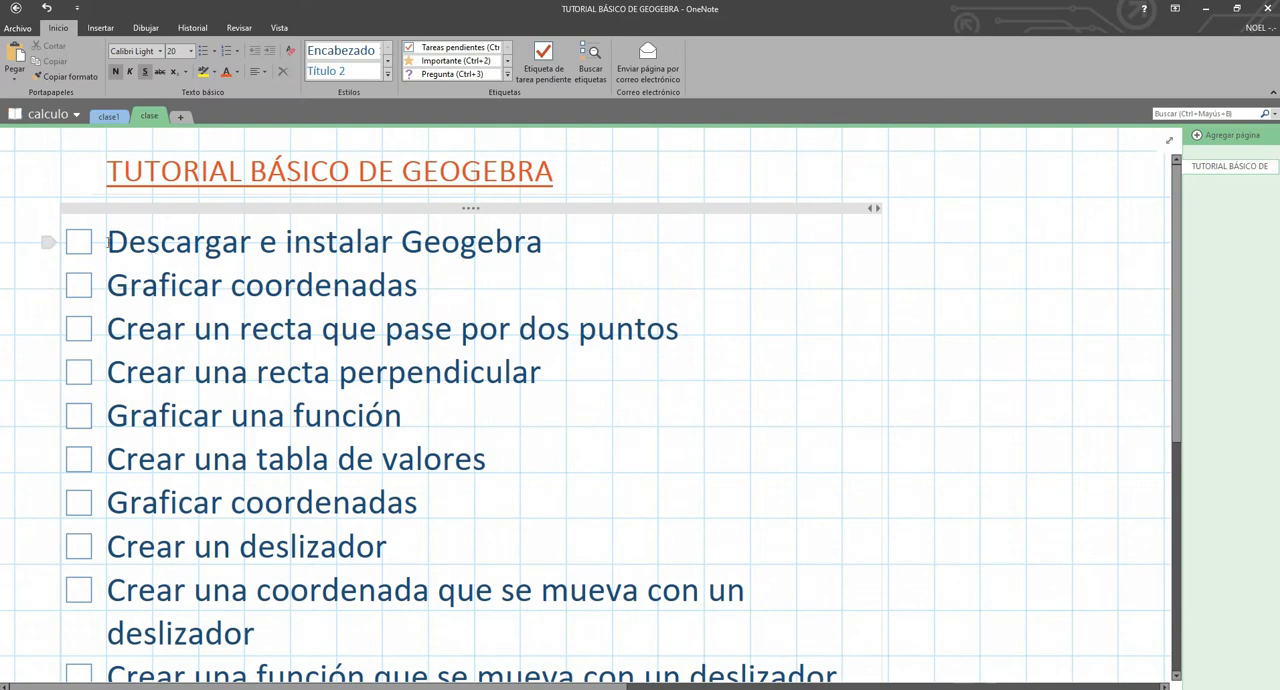
pyautogui.click(80, 246)
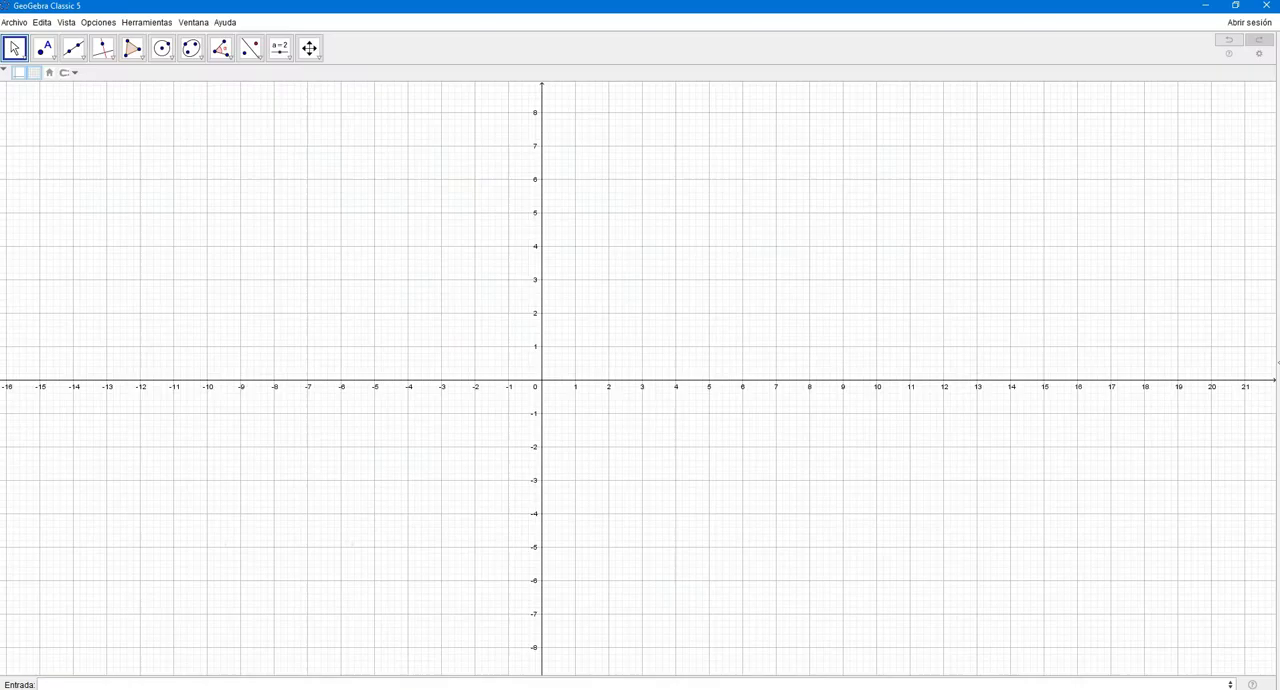
# - Place four points with the Point tool at (2,2), (9,5), (-5,6) and (-3,-3)
pyautogui.click(47, 55)
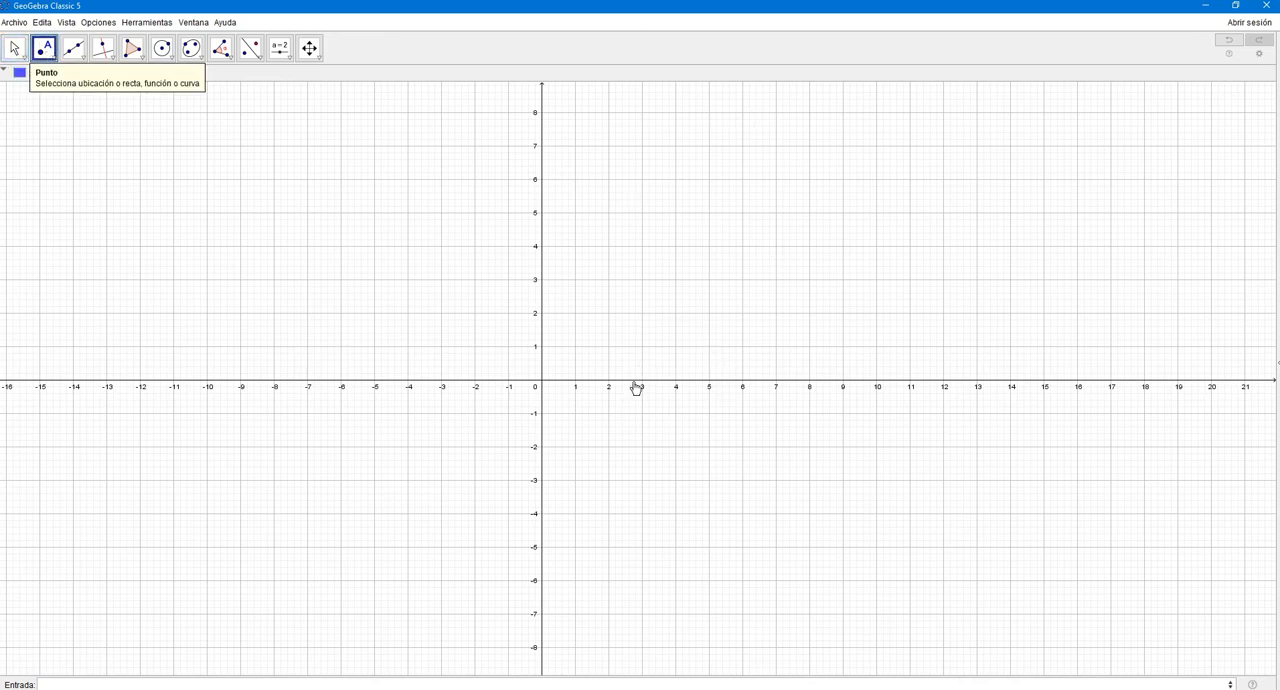
pyautogui.click(608, 313)
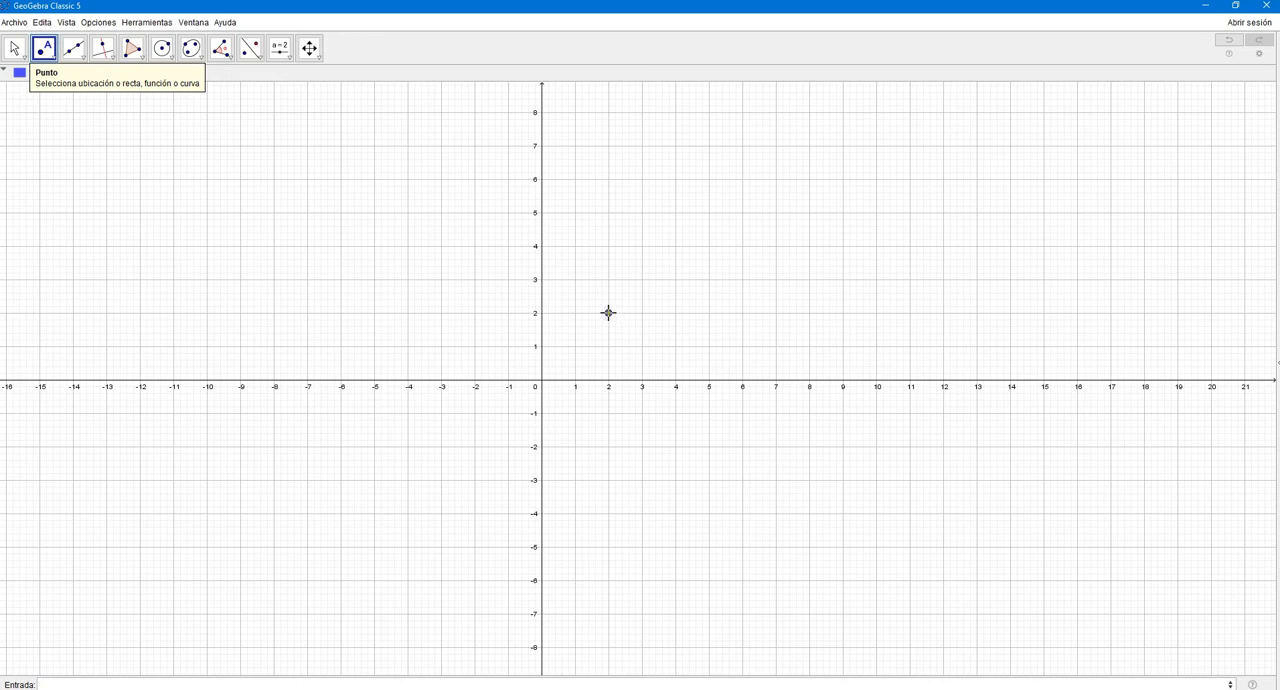
pyautogui.click(842, 212)
pyautogui.click(374, 179)
pyautogui.click(441, 480)
pyautogui.press('Escape')
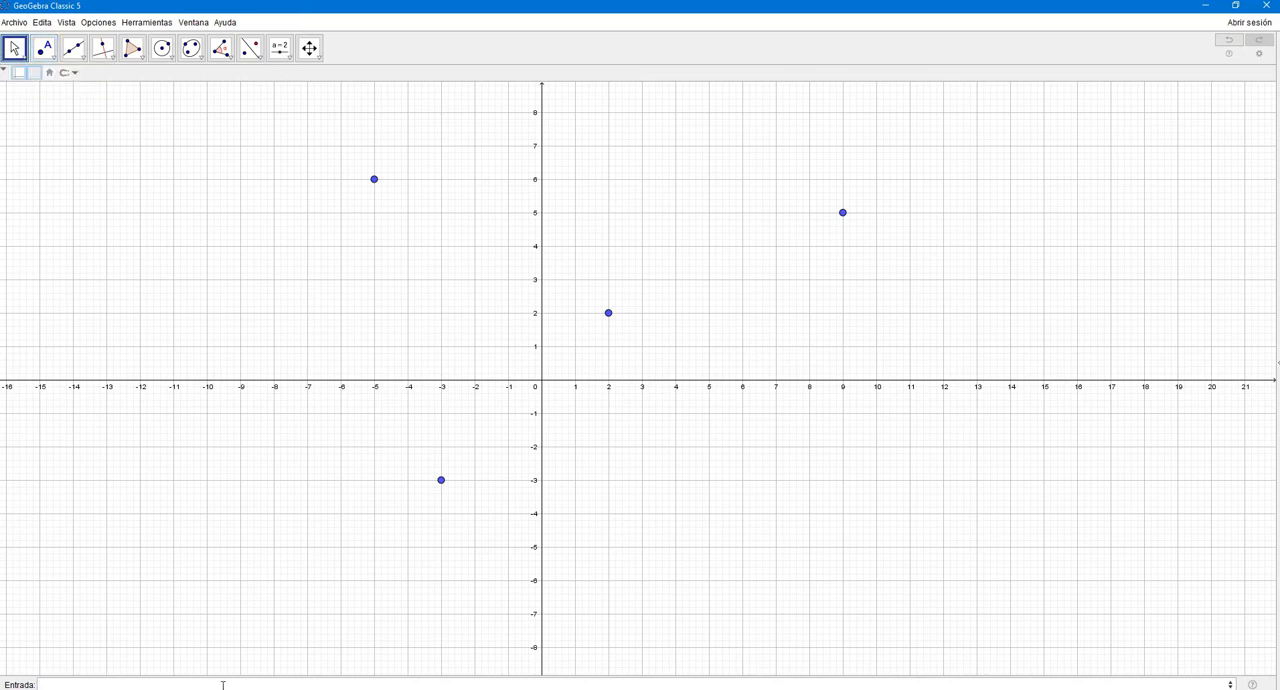
# - Plot two more points by entering the coordinates (1,3) and (-2,-6)
pyautogui.click(98, 684)
pyautogui.write('(1,3')
pyautogui.press('Return')
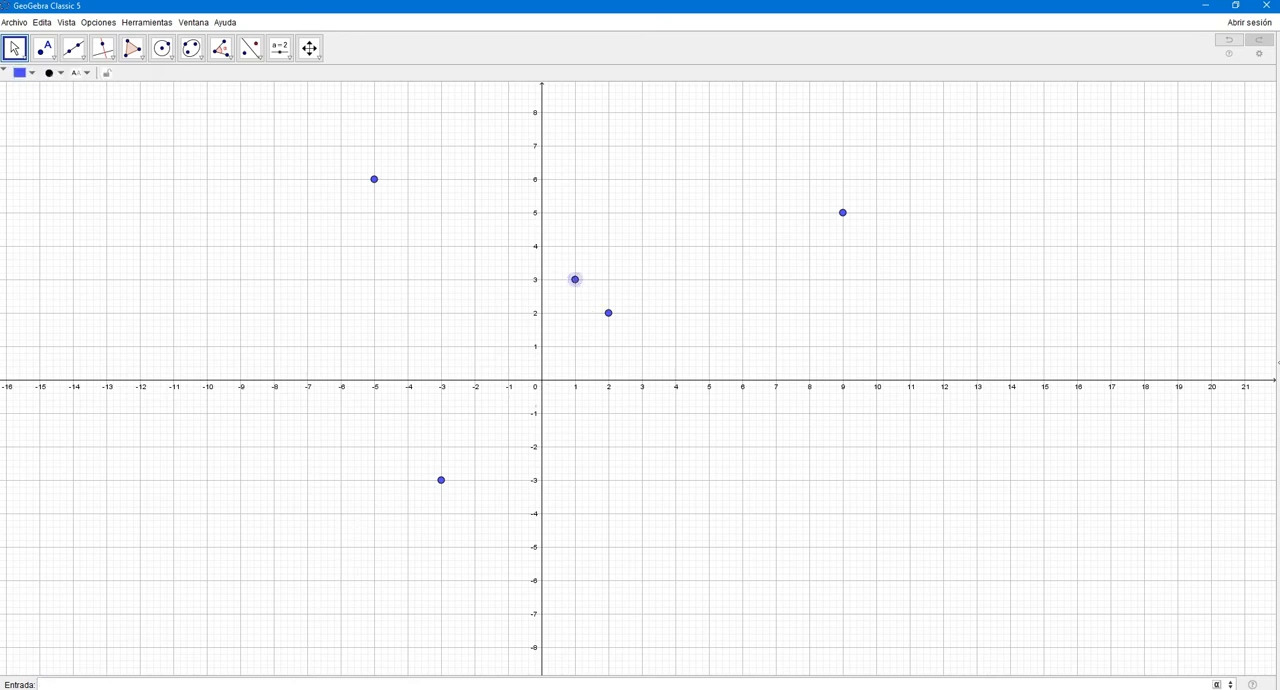
pyautogui.write('(-2,-6')
pyautogui.press('Return')
# - Switch to the OneNote checklist and check off the first "Graficar coordenadas" item
pyautogui.click(509, 688)
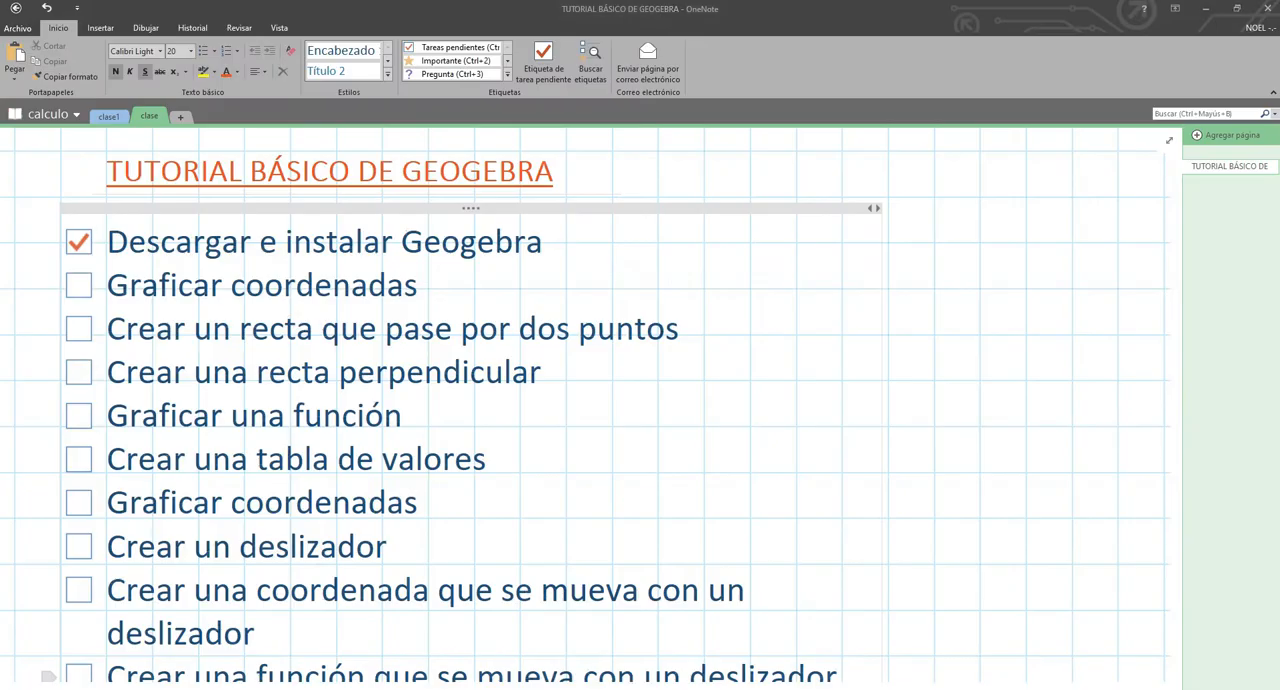
pyautogui.click(80, 287)
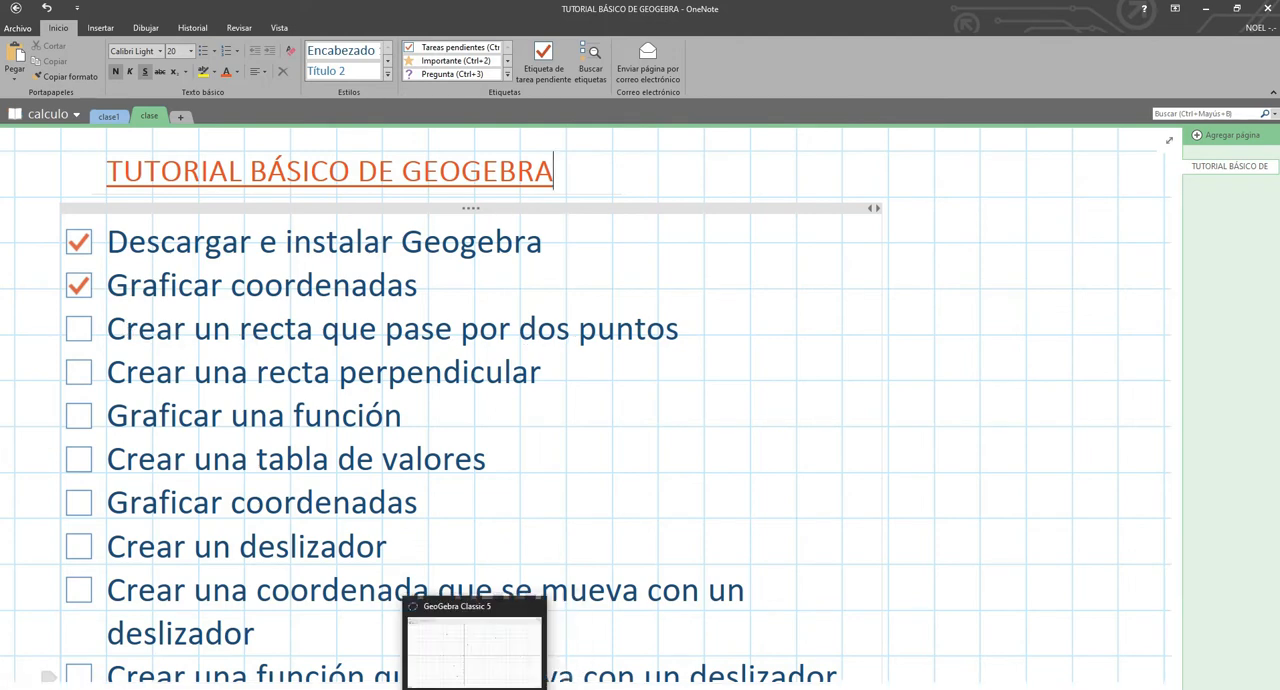
# - Switch to GeoGebra and draw lines through (1,3) and (2,2), through (-3,-3) and (-2,-6), and through (-5,6) and (9,5)
pyautogui.click(473, 689)
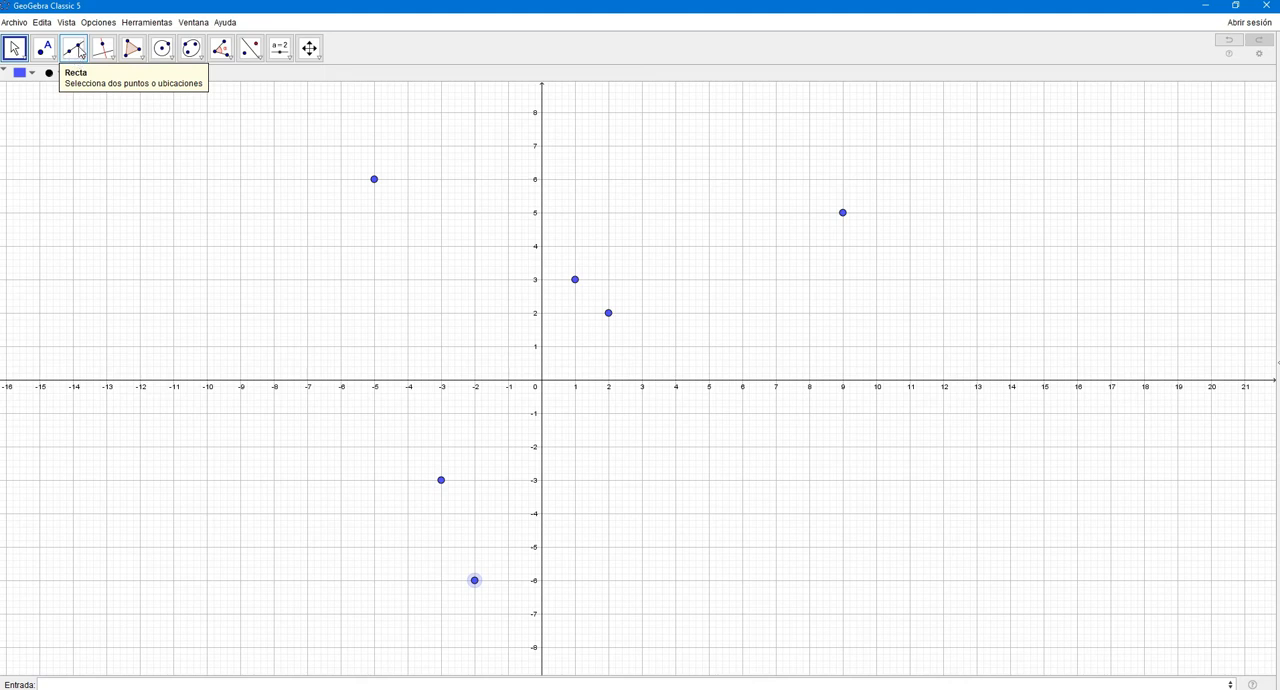
pyautogui.click(77, 53)
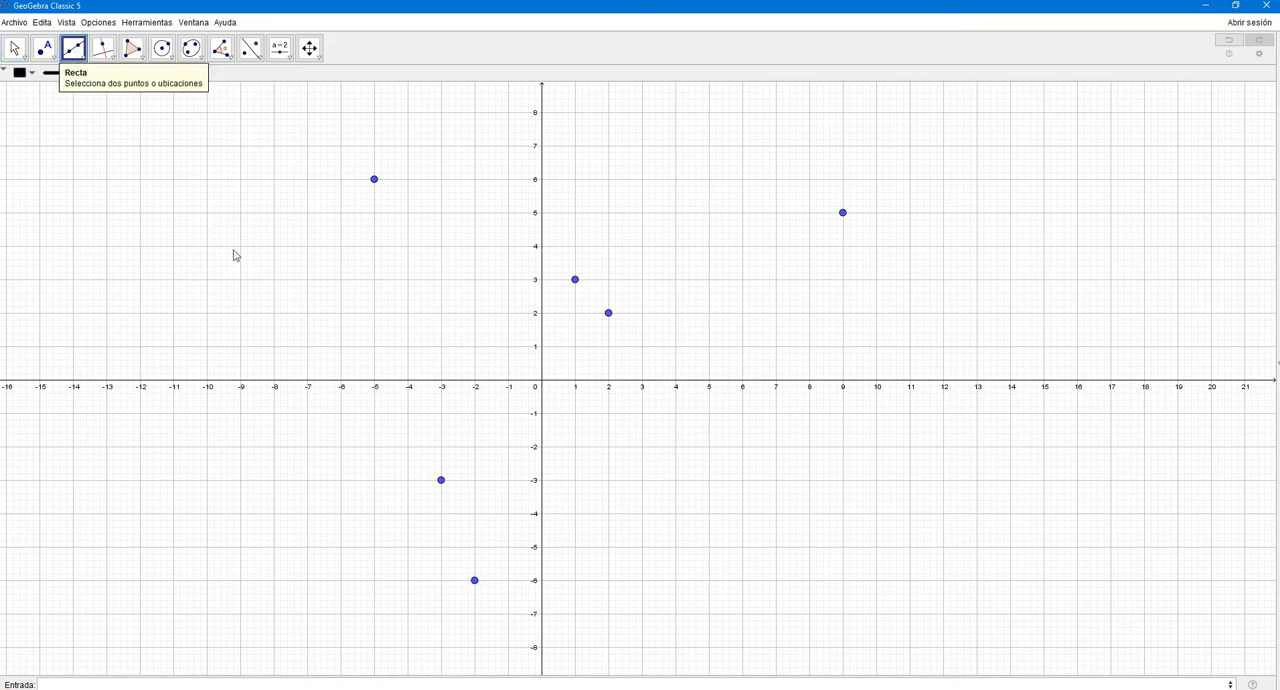
pyautogui.click(576, 284)
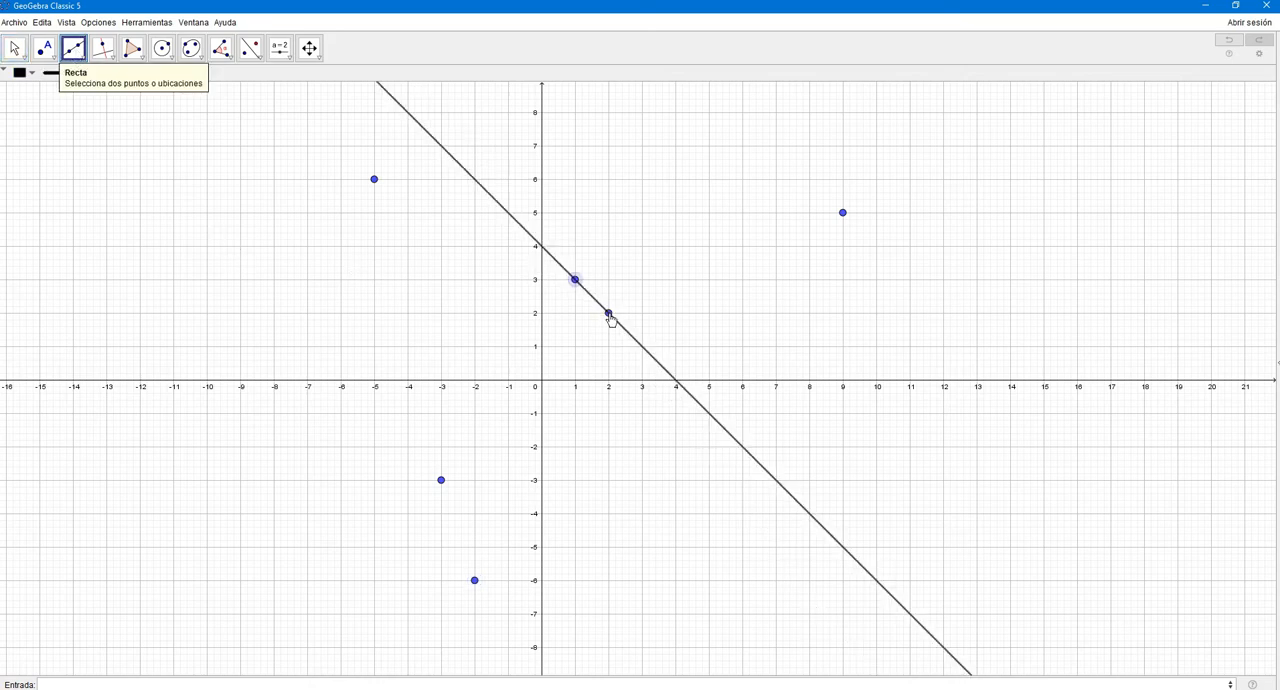
pyautogui.click(608, 313)
pyautogui.click(441, 481)
pyautogui.click(474, 580)
pyautogui.click(374, 179)
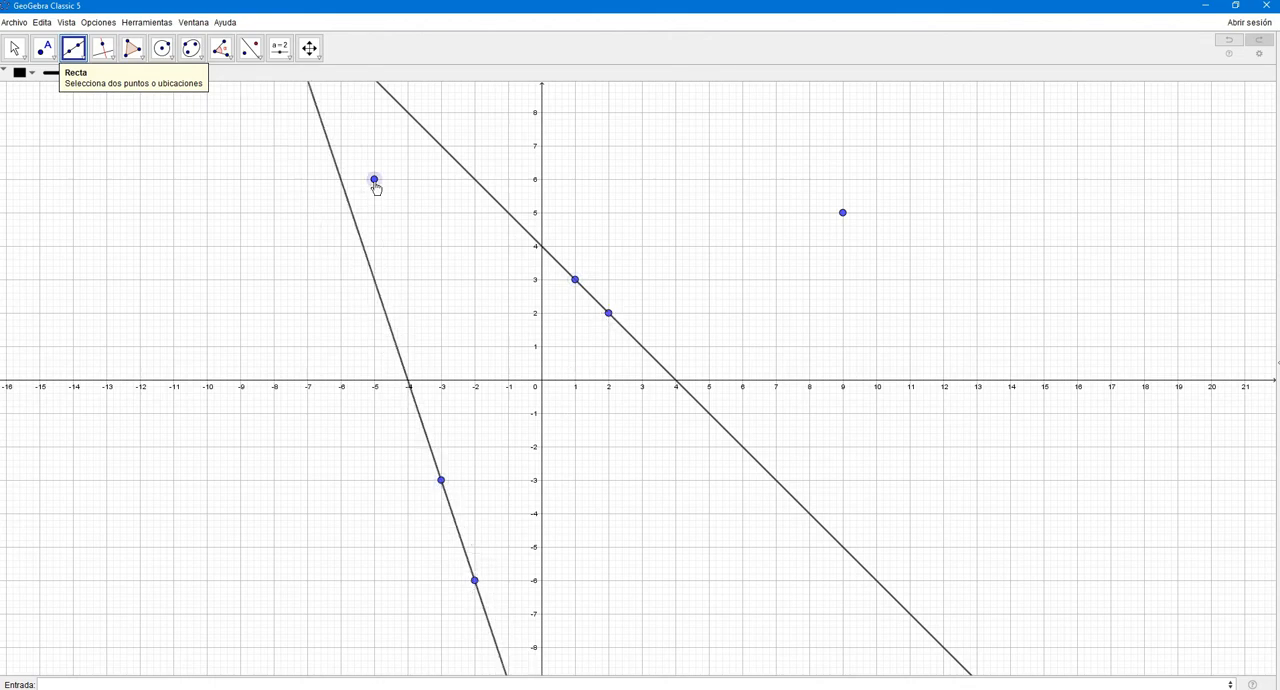
pyautogui.click(843, 213)
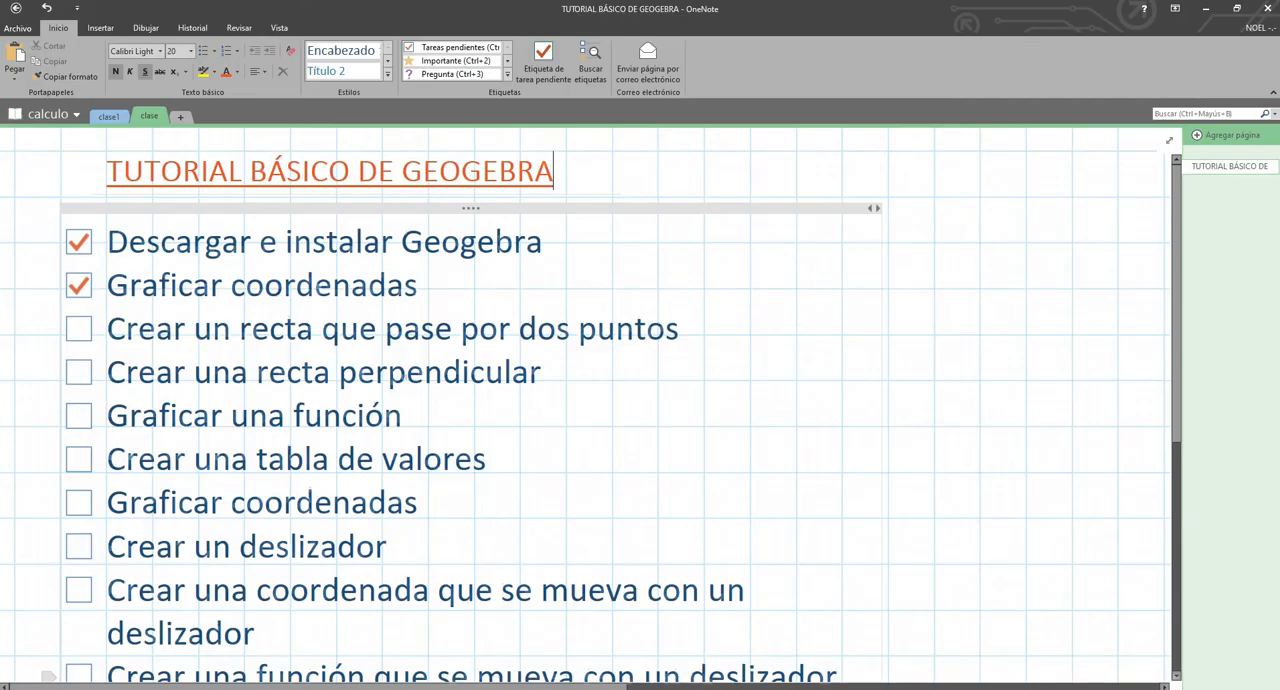
# - Check off "Crear un recta que pase por dos puntos" in the OneNote checklist
pyautogui.click(79, 329)
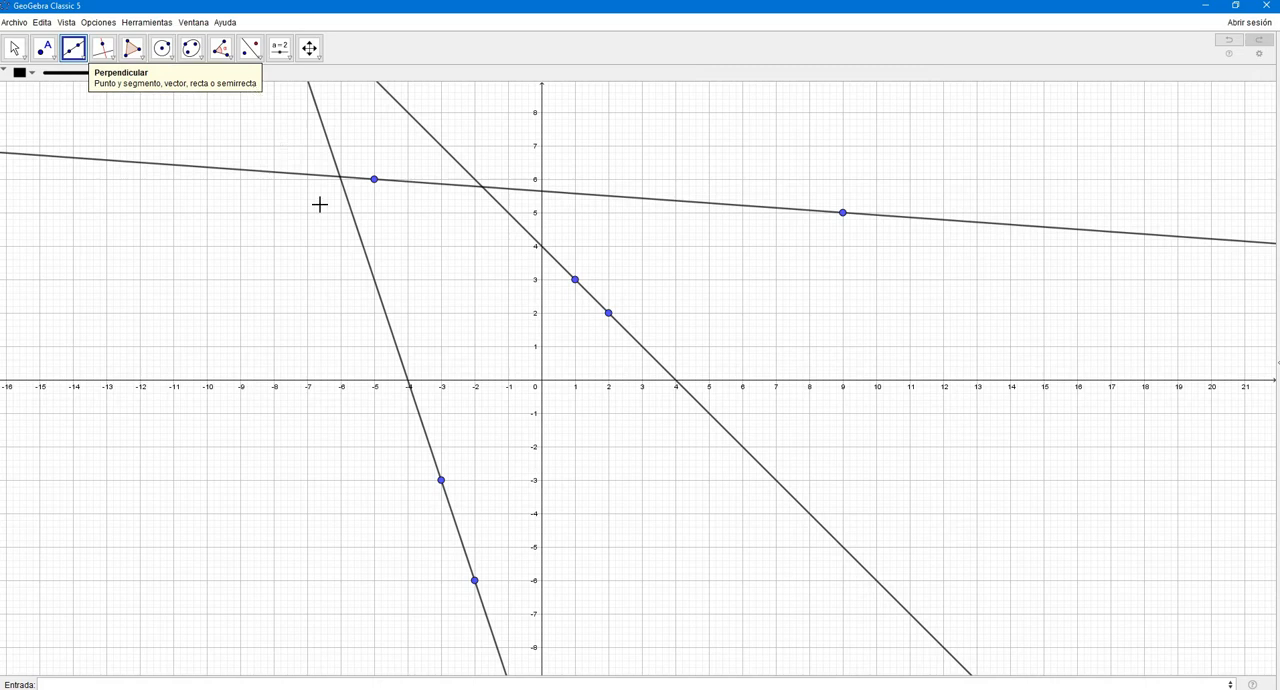
# - Place a point at (-9,-2) and draw through it a perpendicular to the line through (-3,-3) and (-2,-6)
pyautogui.click(45, 49)
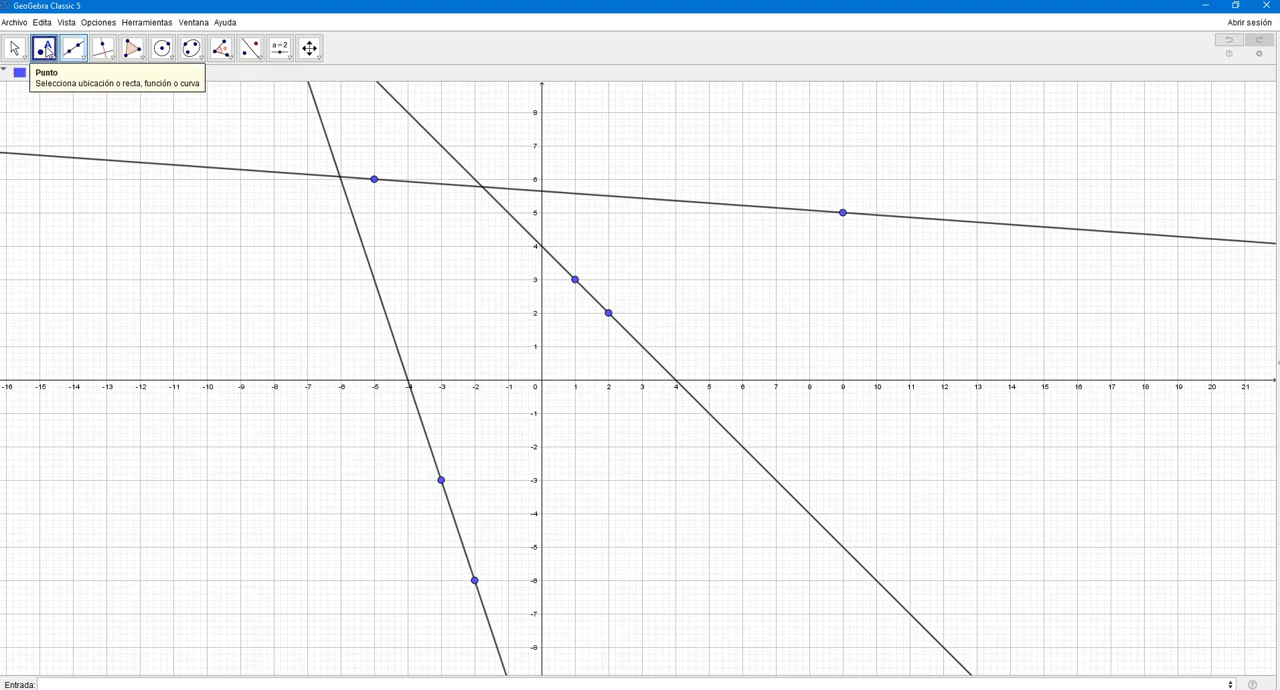
pyautogui.click(240, 446)
pyautogui.click(103, 48)
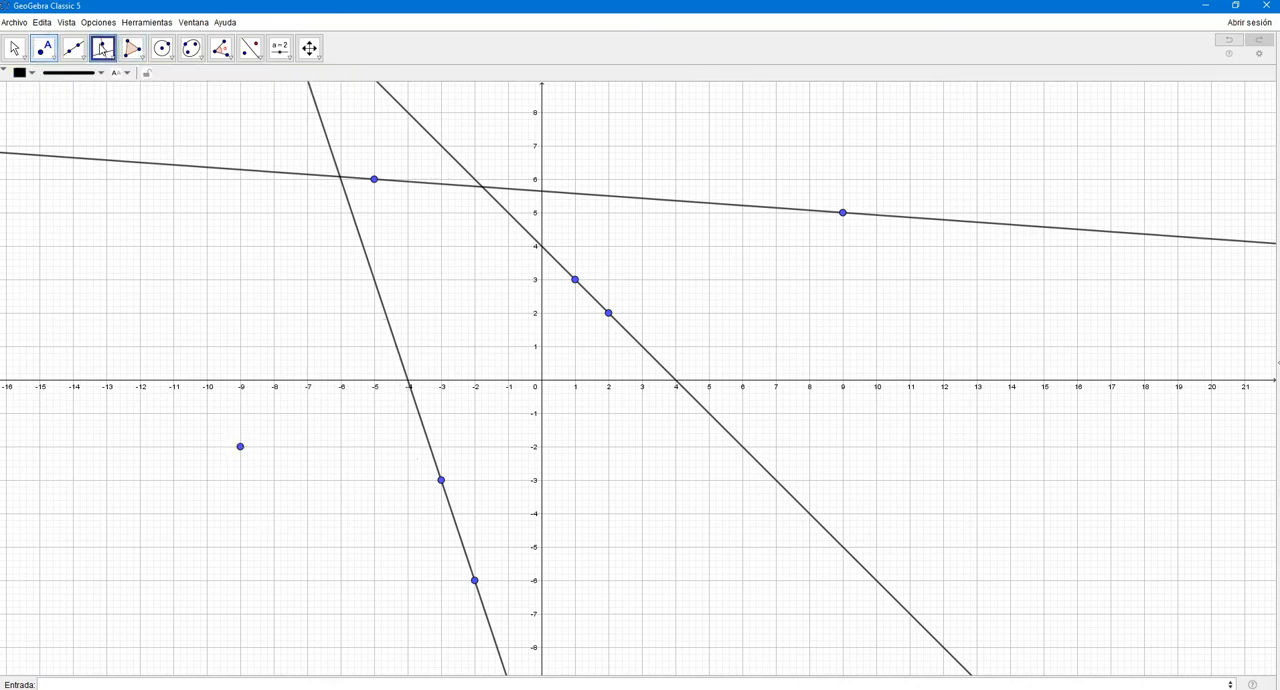
pyautogui.click(240, 448)
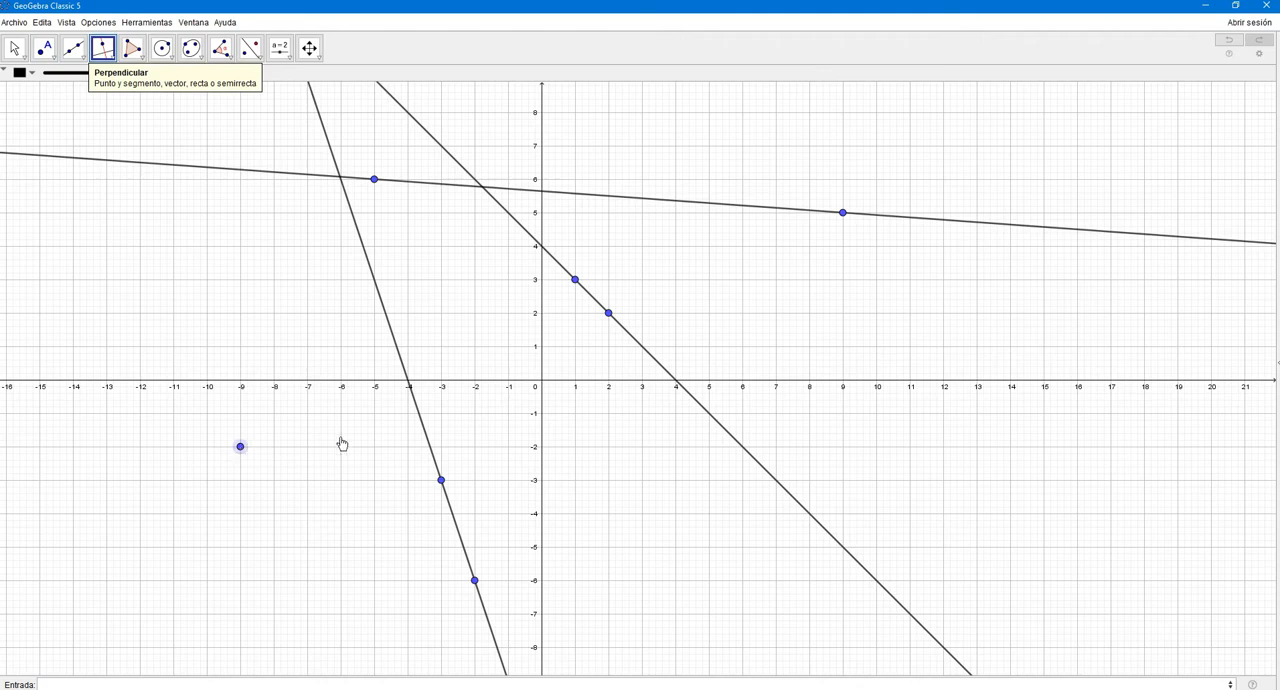
pyautogui.click(415, 400)
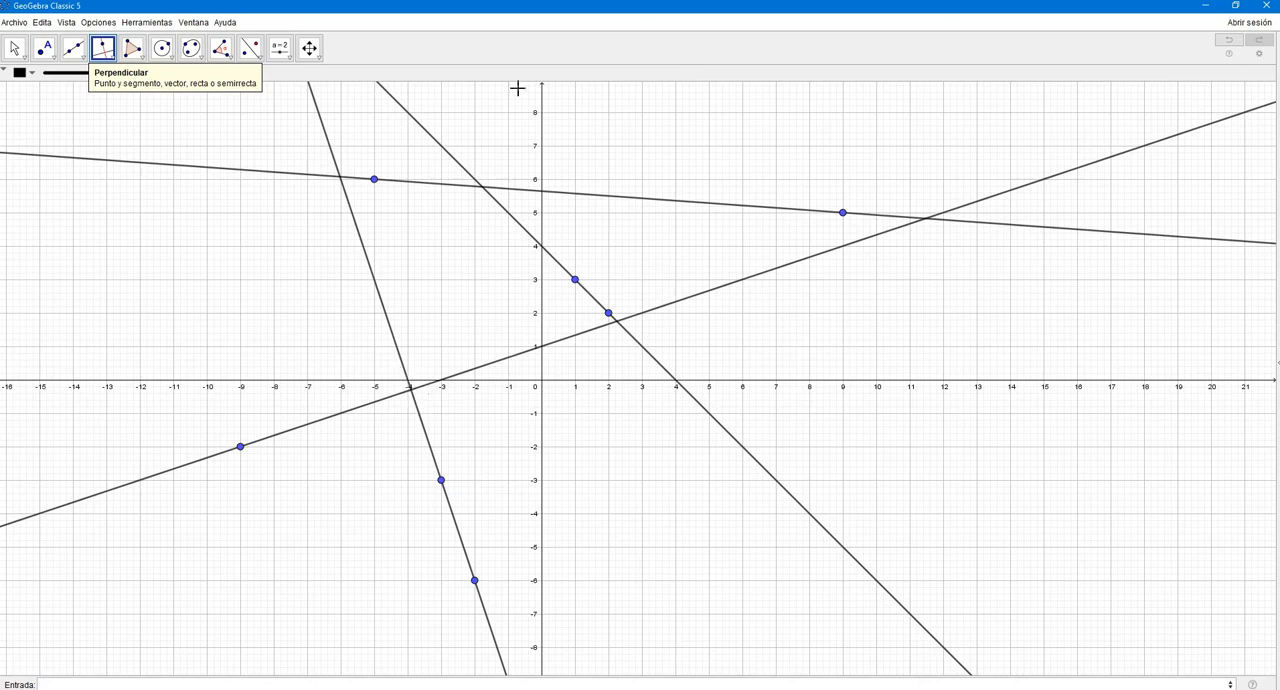
# - Place a point at (5,8) and draw through it a perpendicular to the line through (-5,6) and (9,5)
pyautogui.click(43, 48)
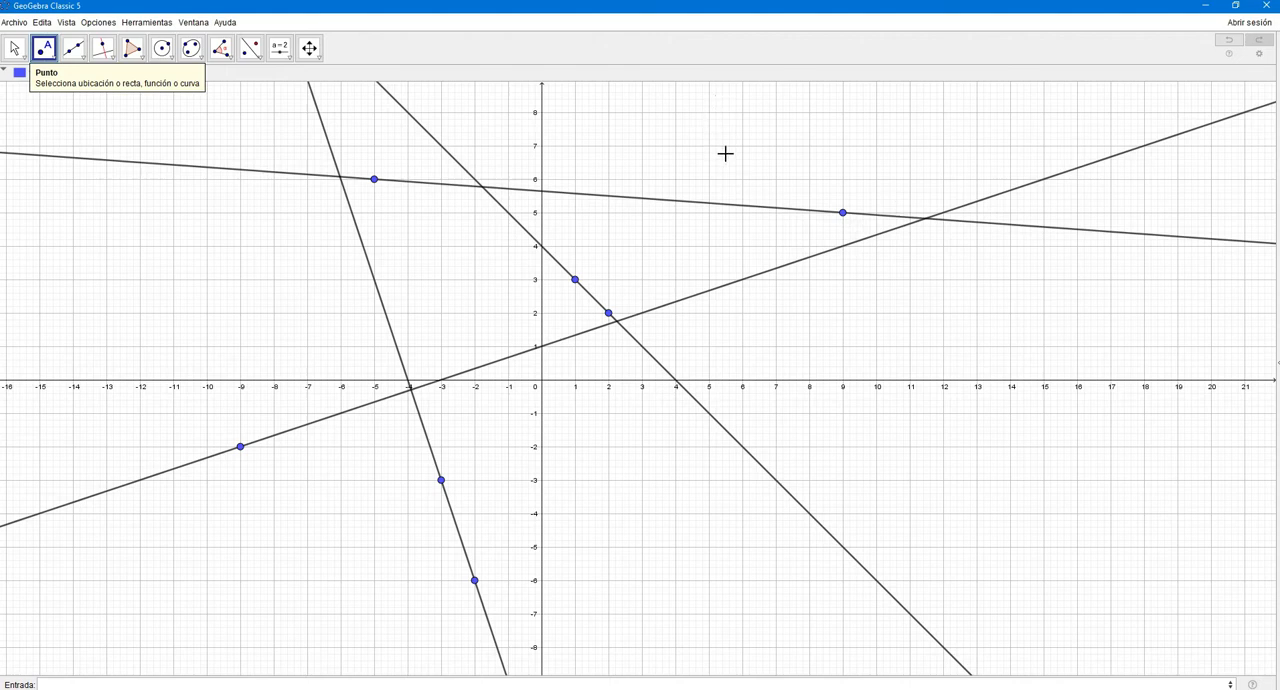
pyautogui.click(709, 112)
pyautogui.click(102, 47)
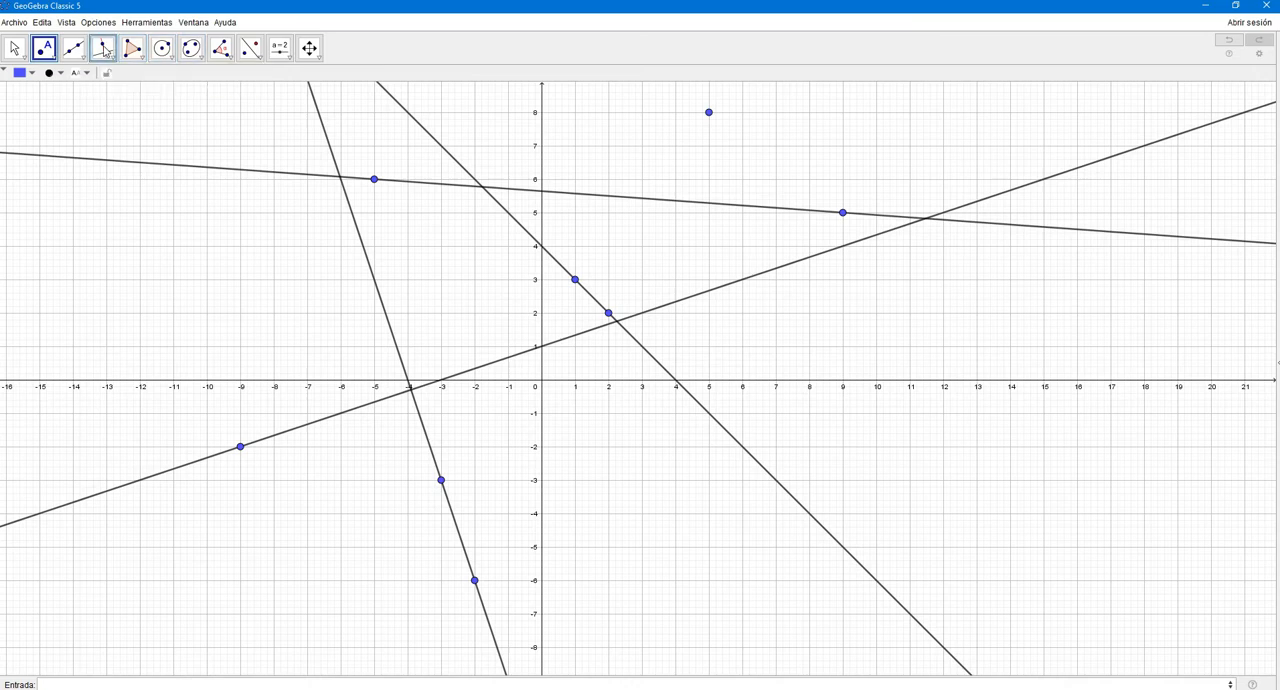
pyautogui.click(709, 113)
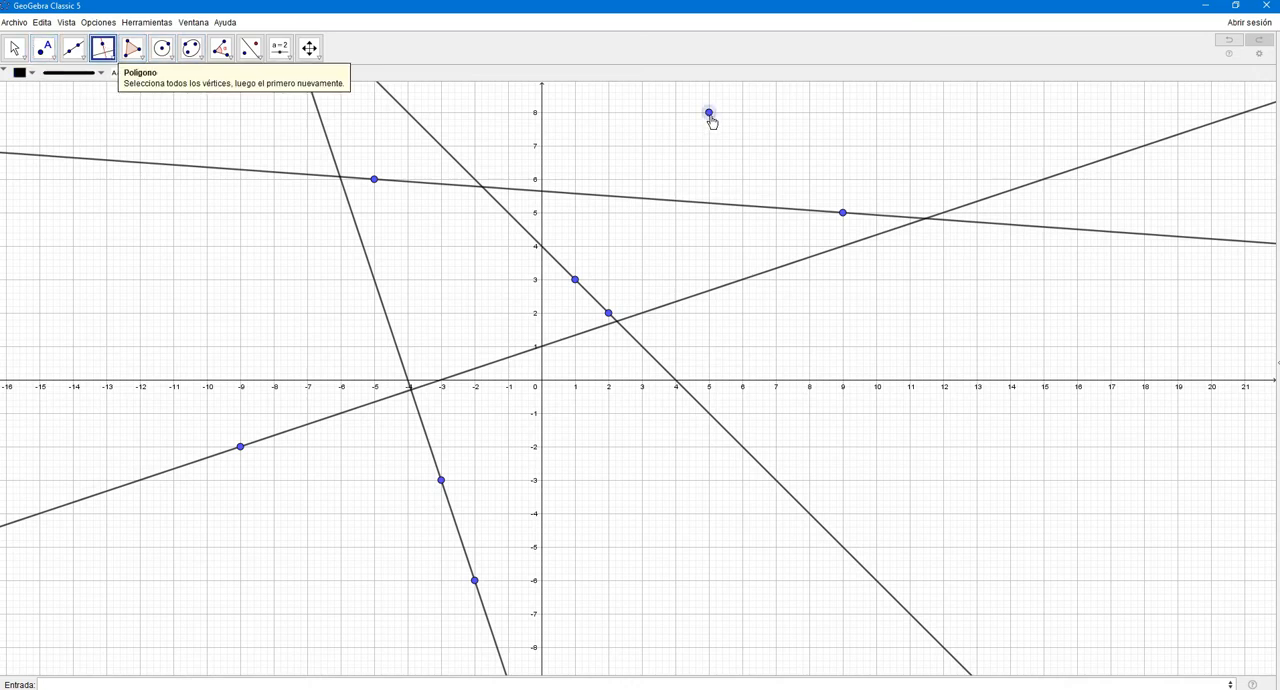
pyautogui.click(732, 206)
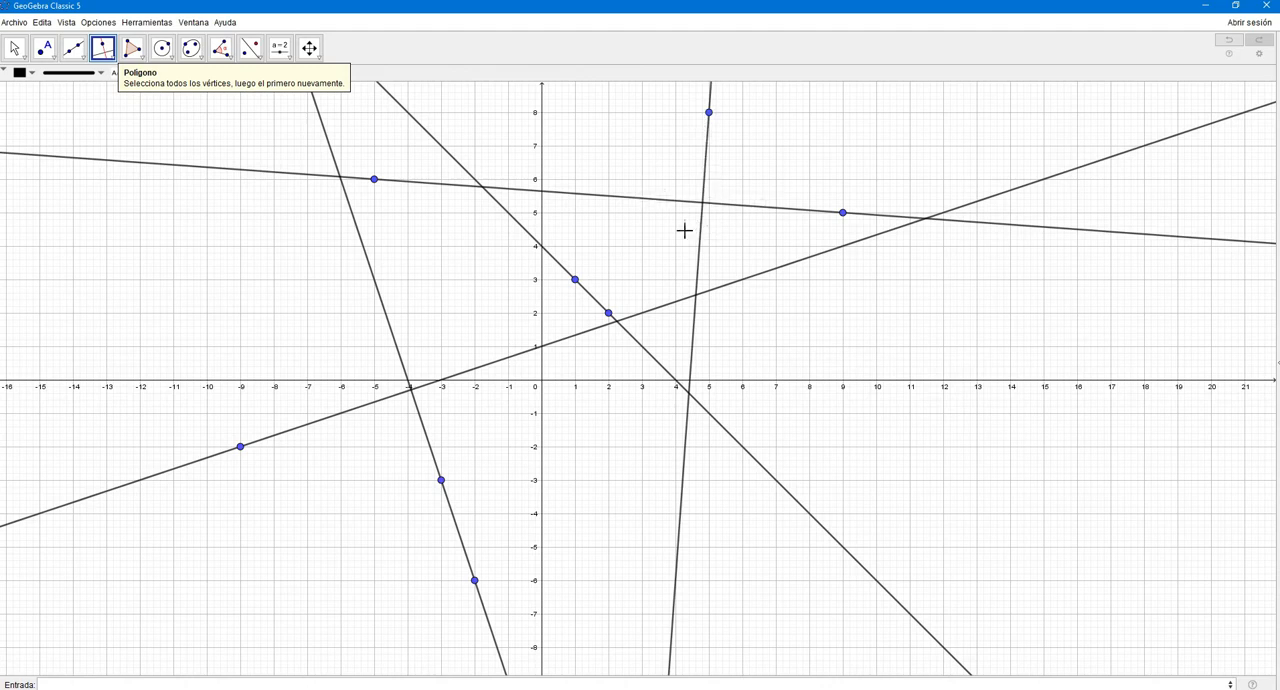
# - Switch to the OneNote checklist and check off "Crear una recta perpendicular"
pyautogui.hotkey('alt', 'Tab')
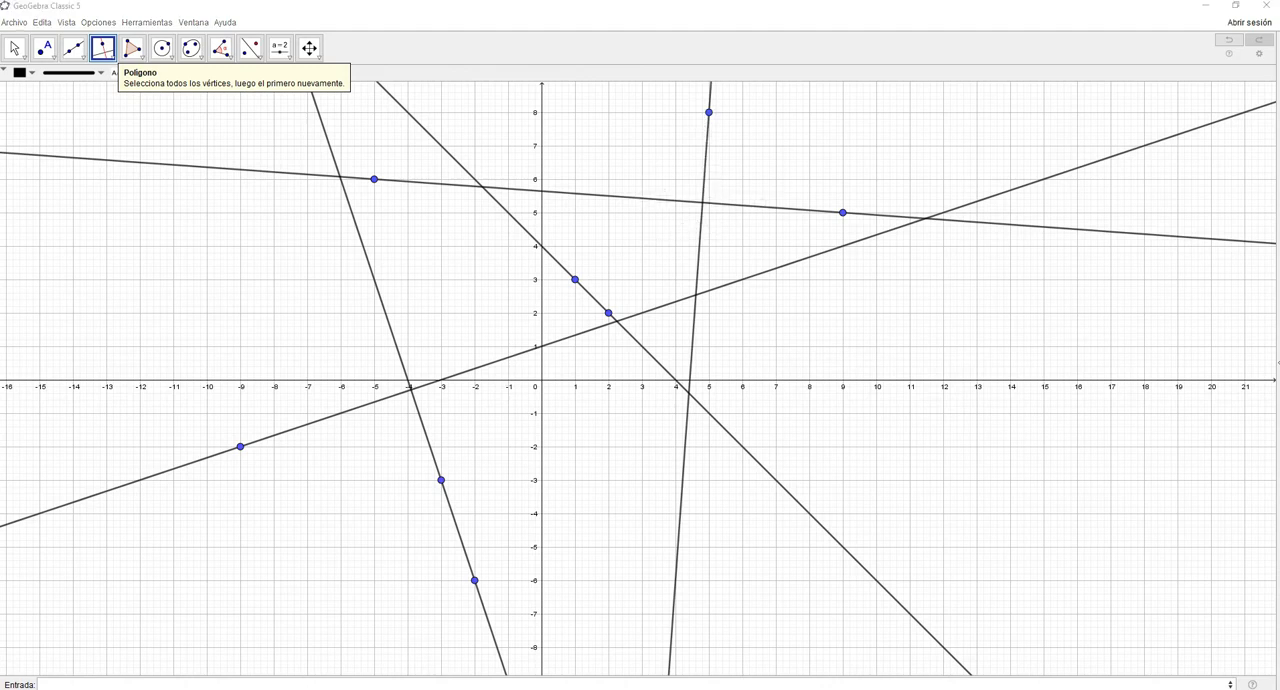
pyautogui.click(84, 371)
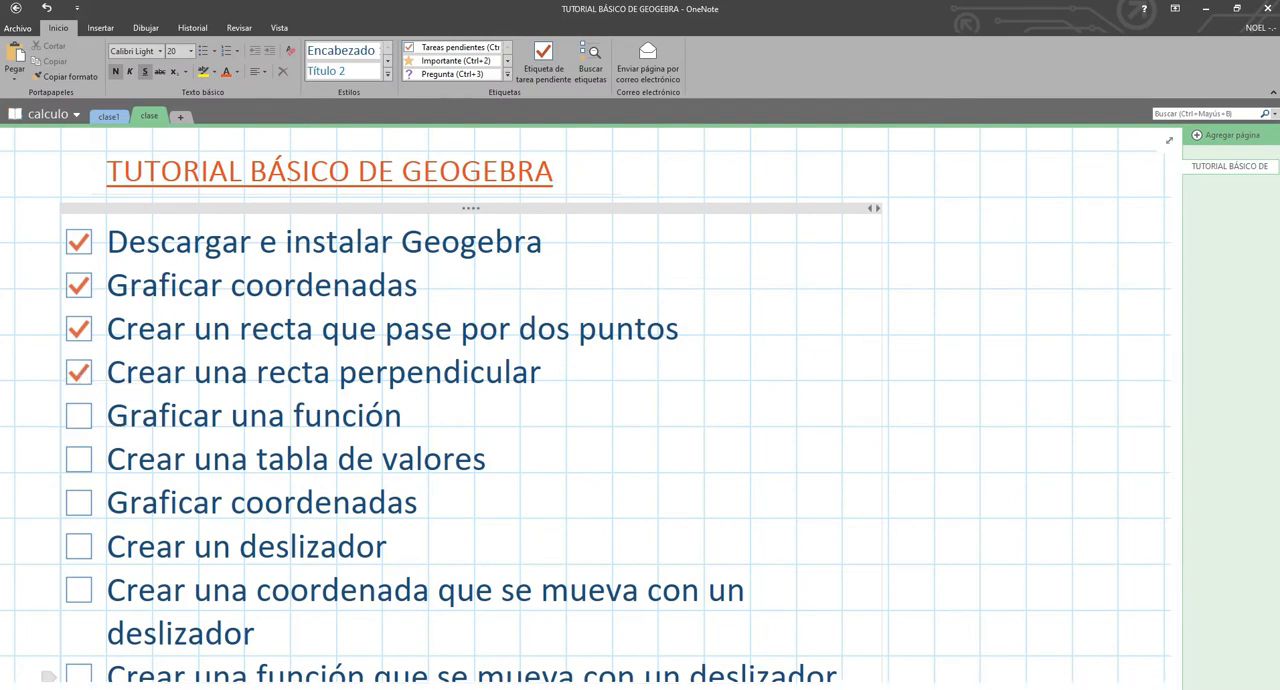
# - Switch back to GeoGebra and start a new, empty construction in place of the current drawing of lines
pyautogui.hotkey('alt', 'Tab')
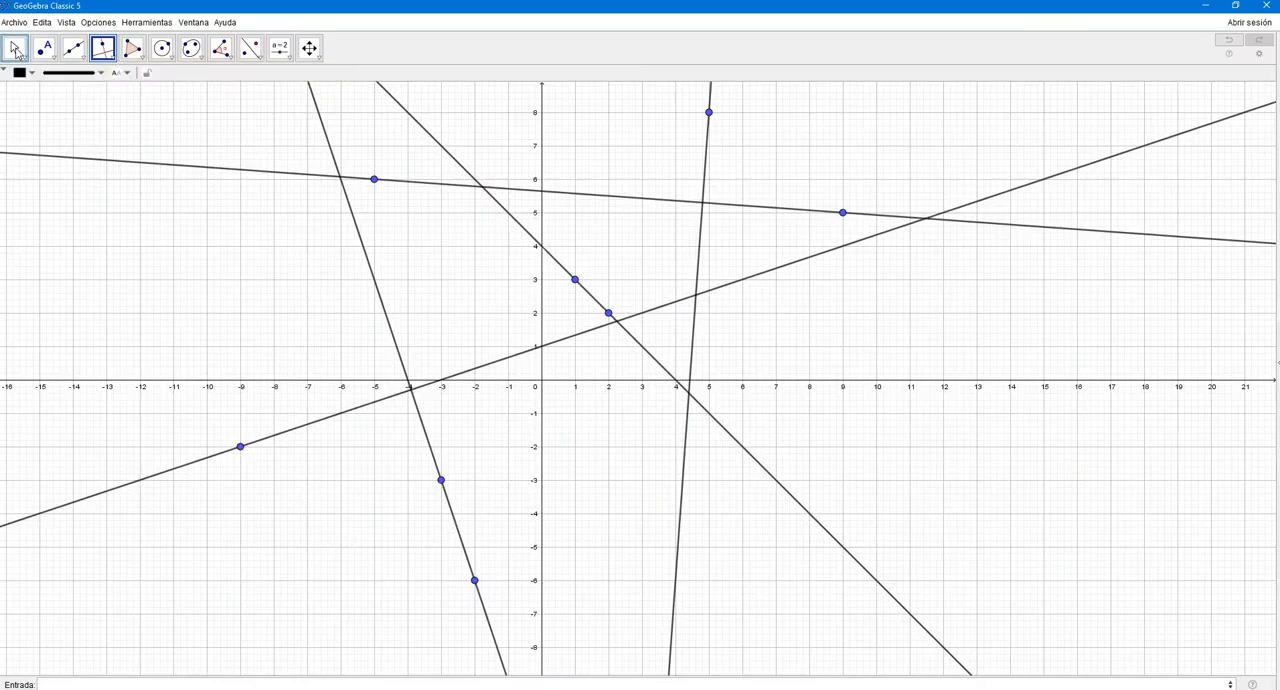
pyautogui.click(14, 22)
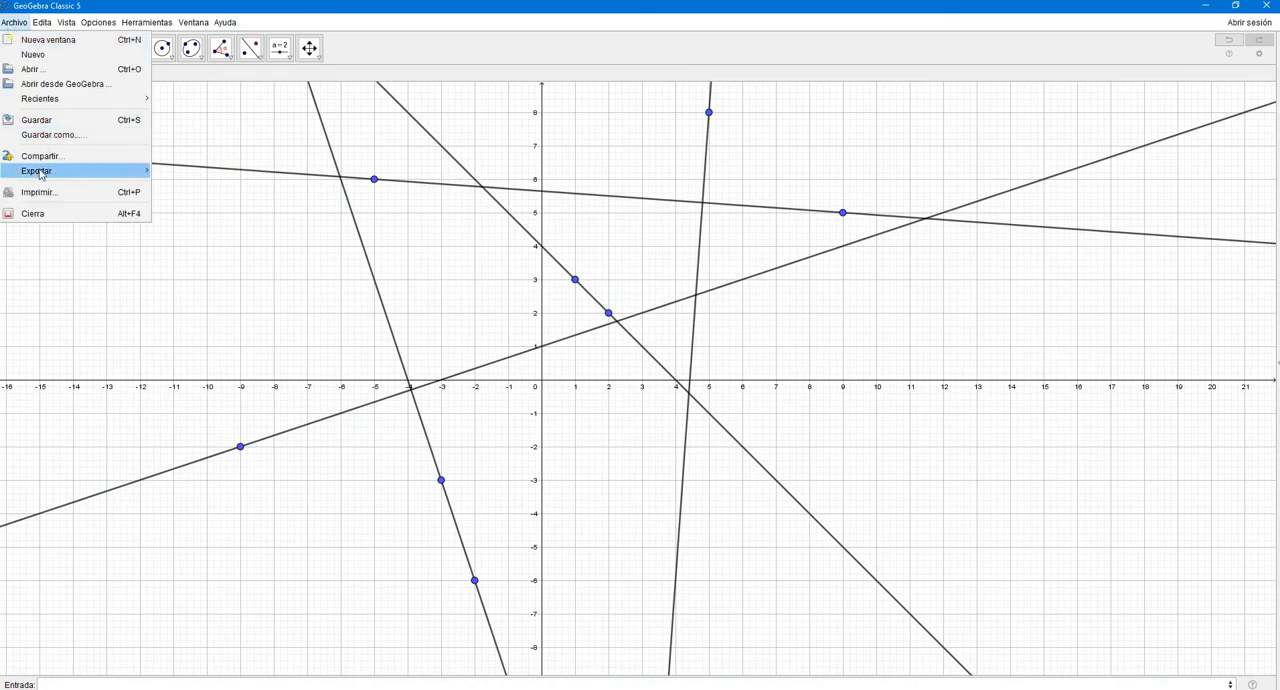
pyautogui.click(26, 56)
pyautogui.click(641, 368)
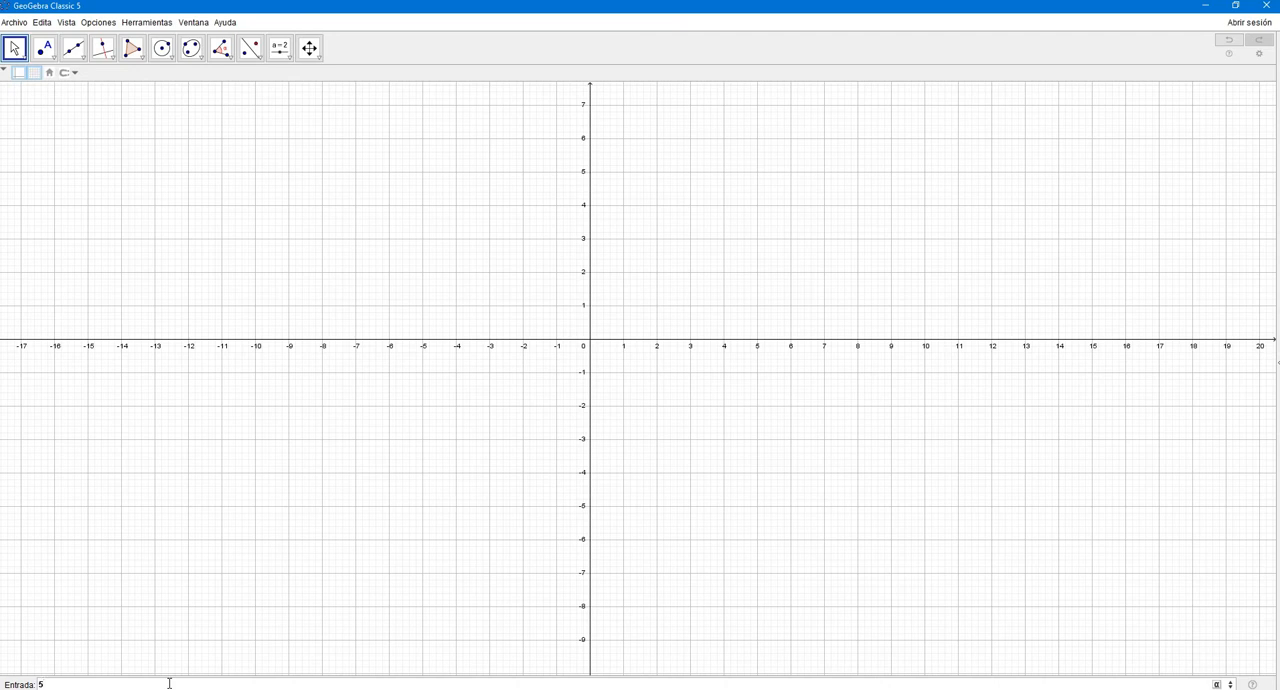
# - Graph the constant function y=5 and show the Algebra view beside the graphics view
pyautogui.write('y=')
pyautogui.press('Return')
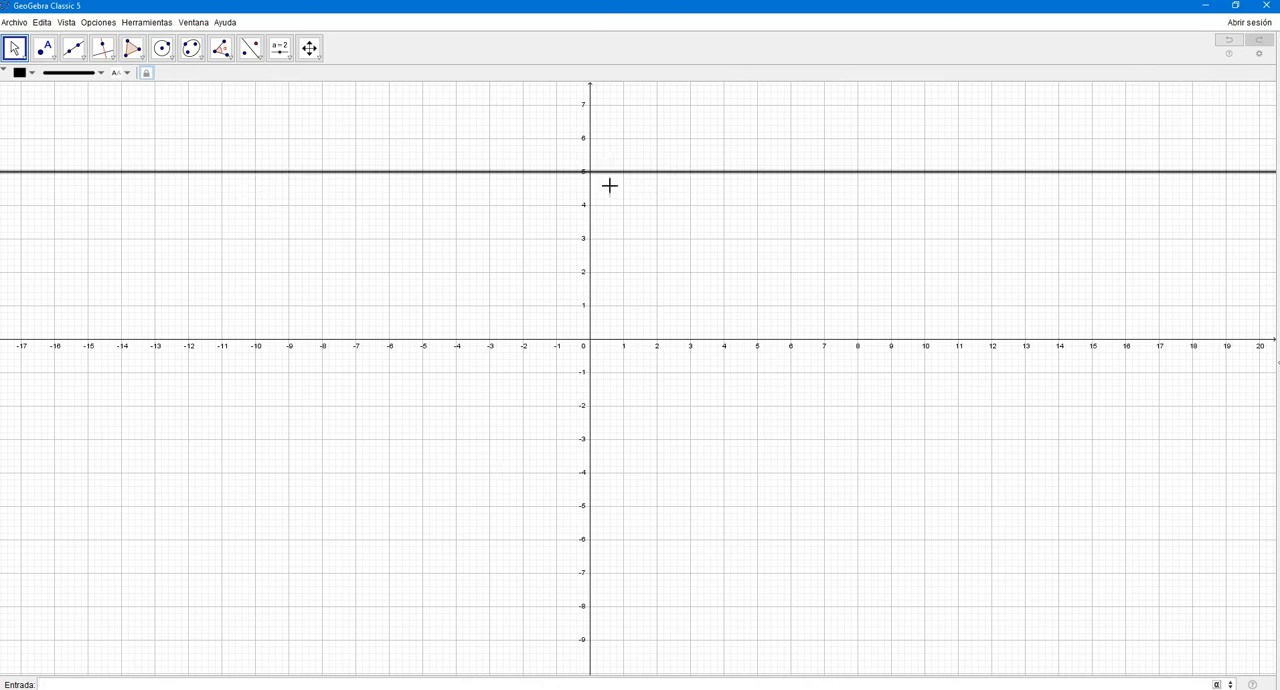
pyautogui.moveTo(604, 181); pyautogui.dragTo(611, 229)
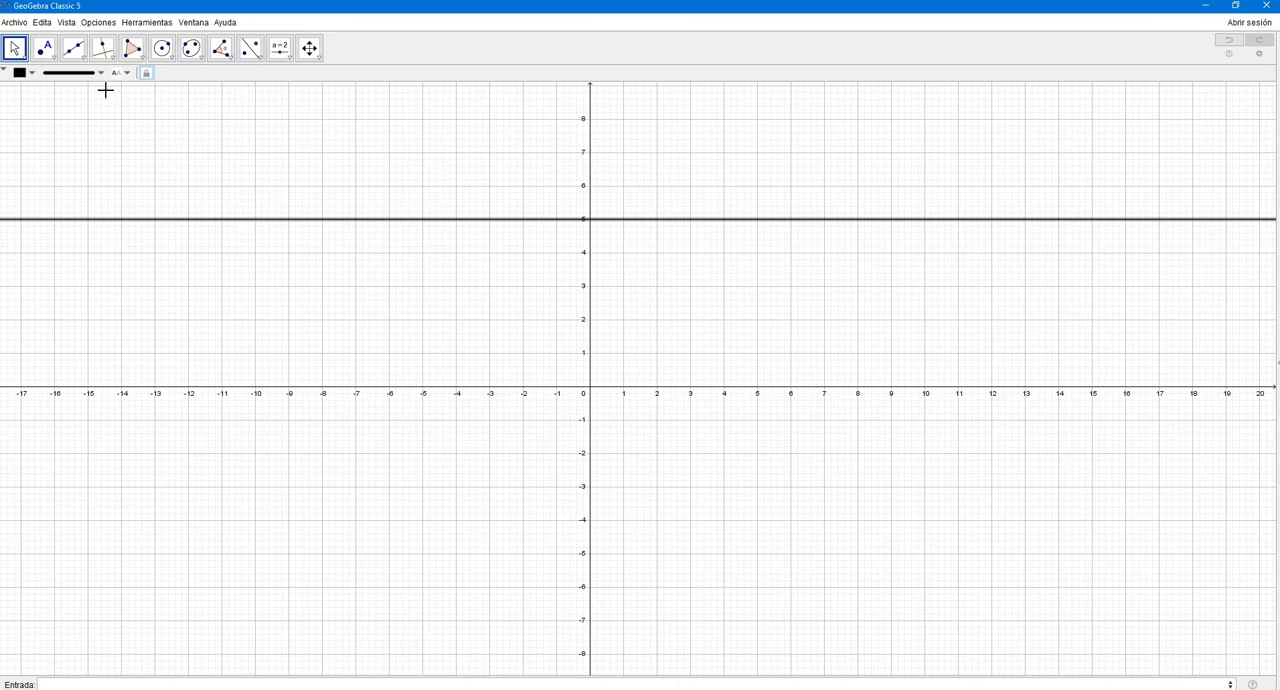
pyautogui.click(66, 23)
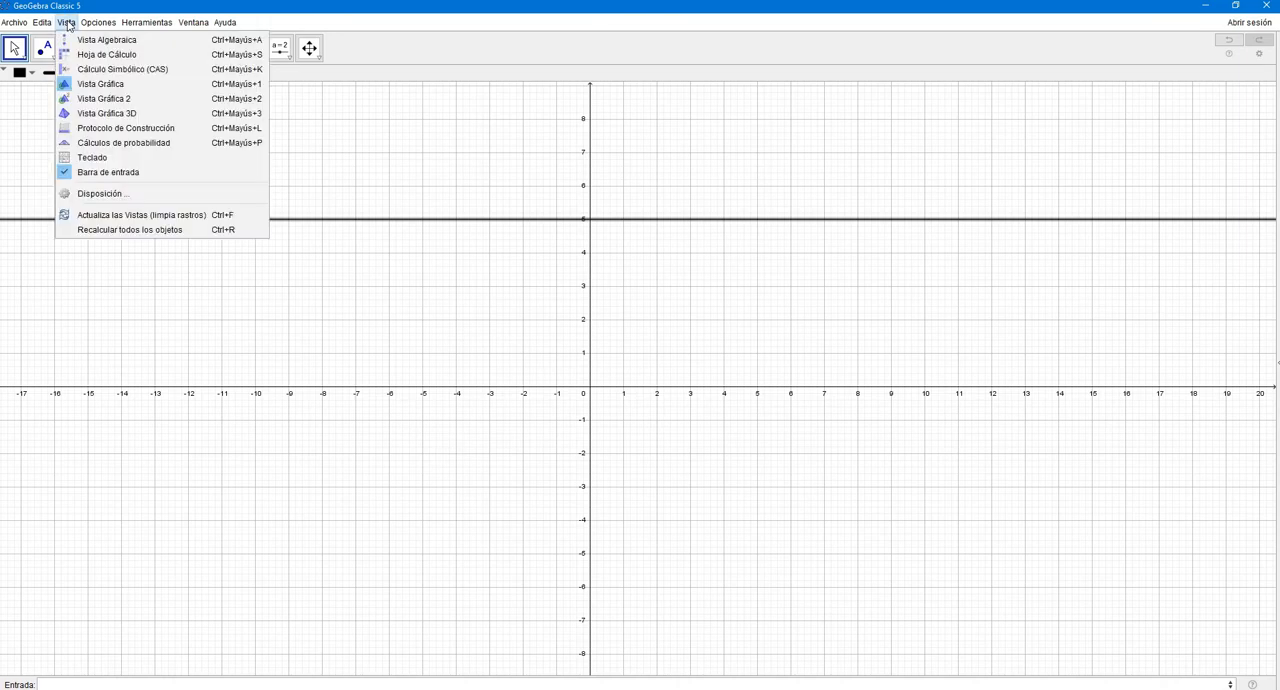
pyautogui.click(80, 40)
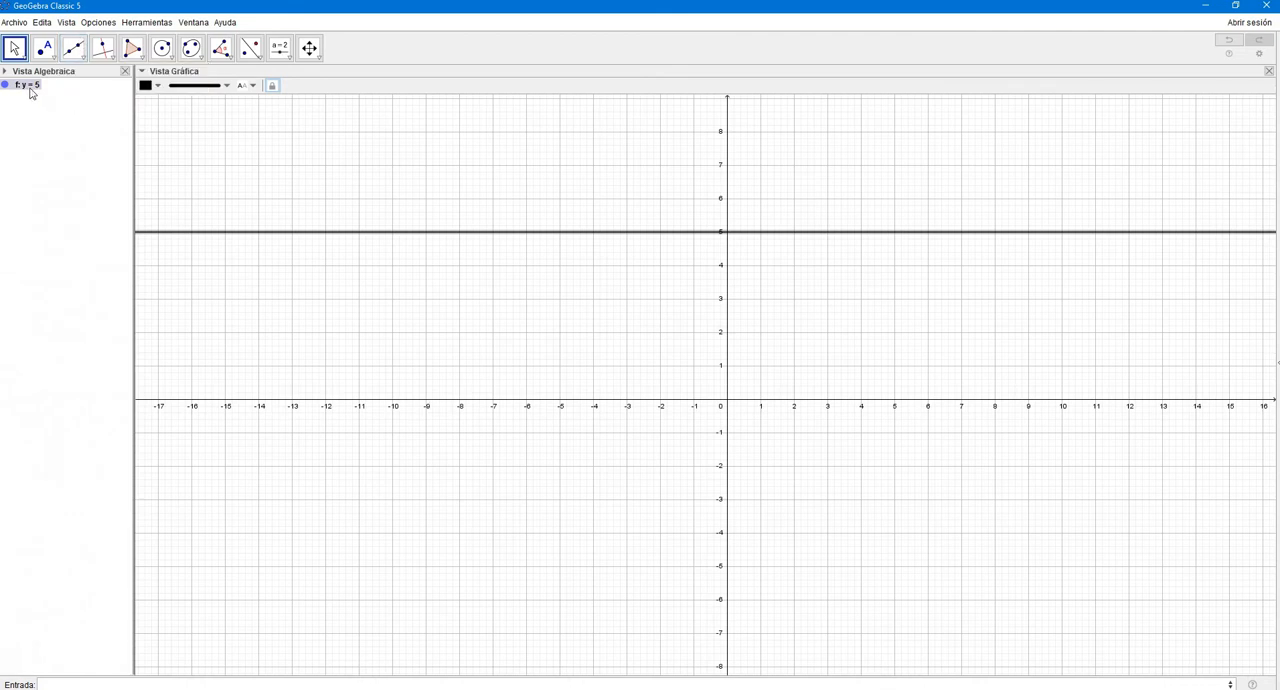
# - Graph the linear function 3x+2
pyautogui.click(129, 684)
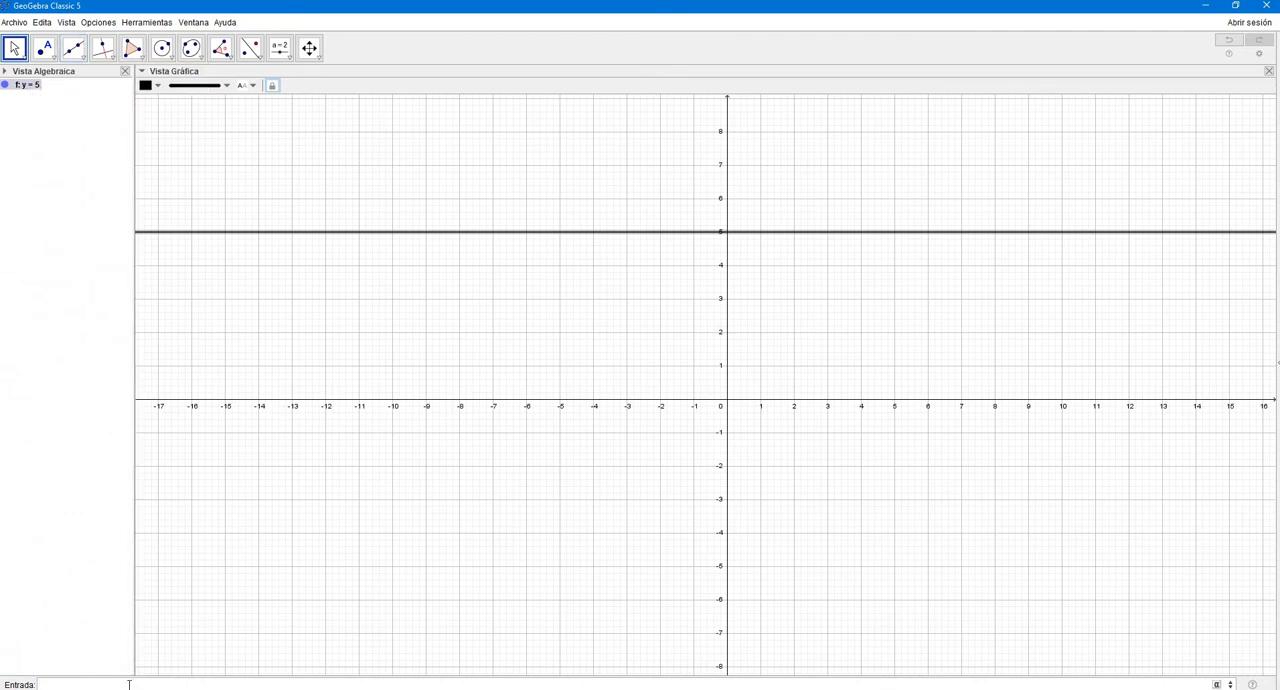
pyautogui.write('3x+2')
pyautogui.press('Return')
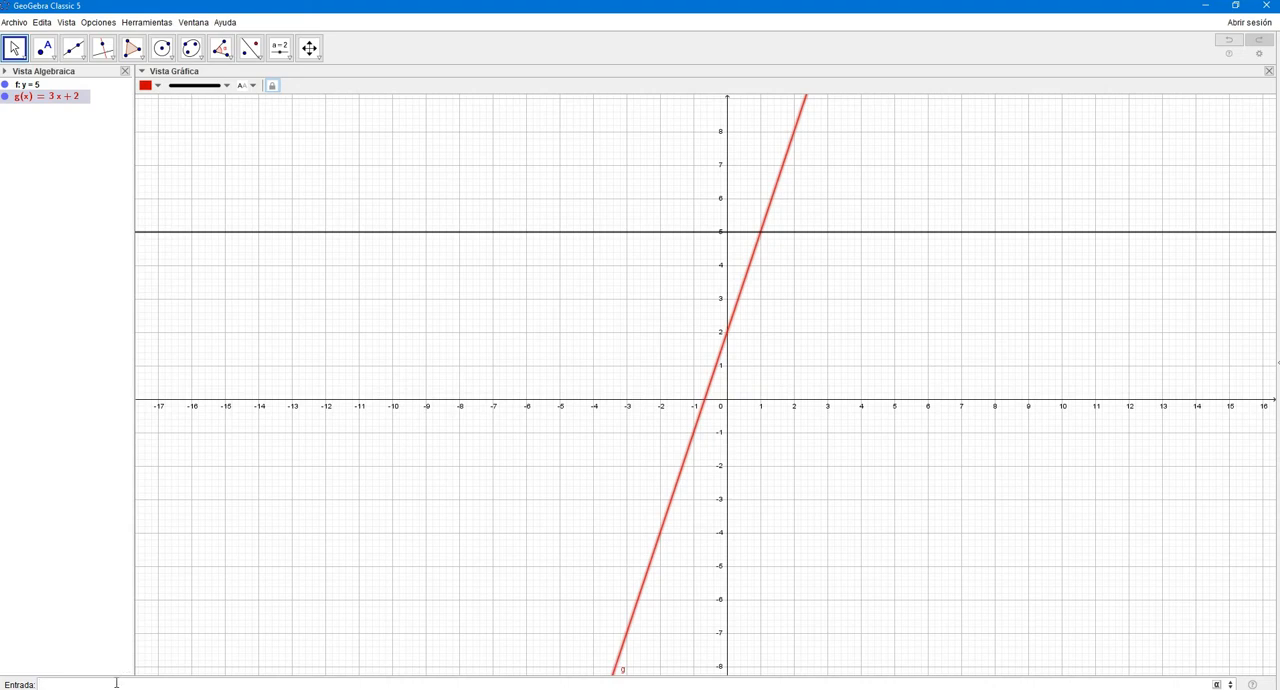
# - Graph the quadratic function x^2+5
pyautogui.click(116, 683)
pyautogui.write('x')
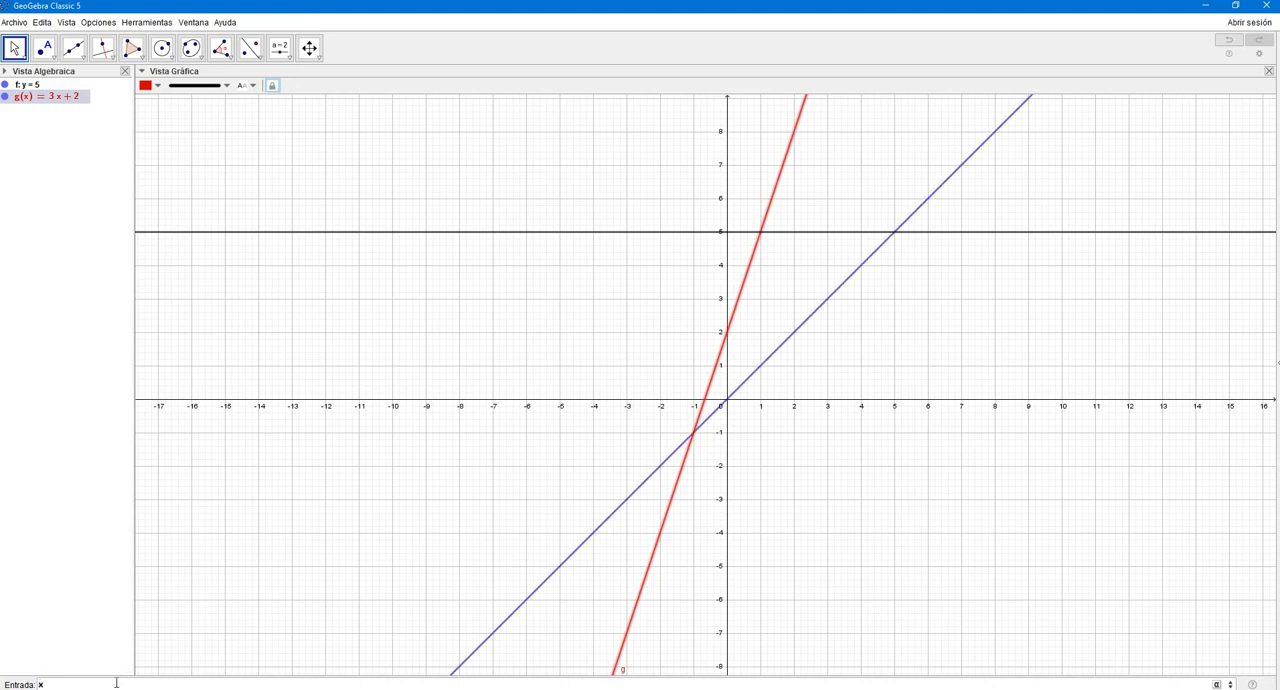
pyautogui.write('^2+5')
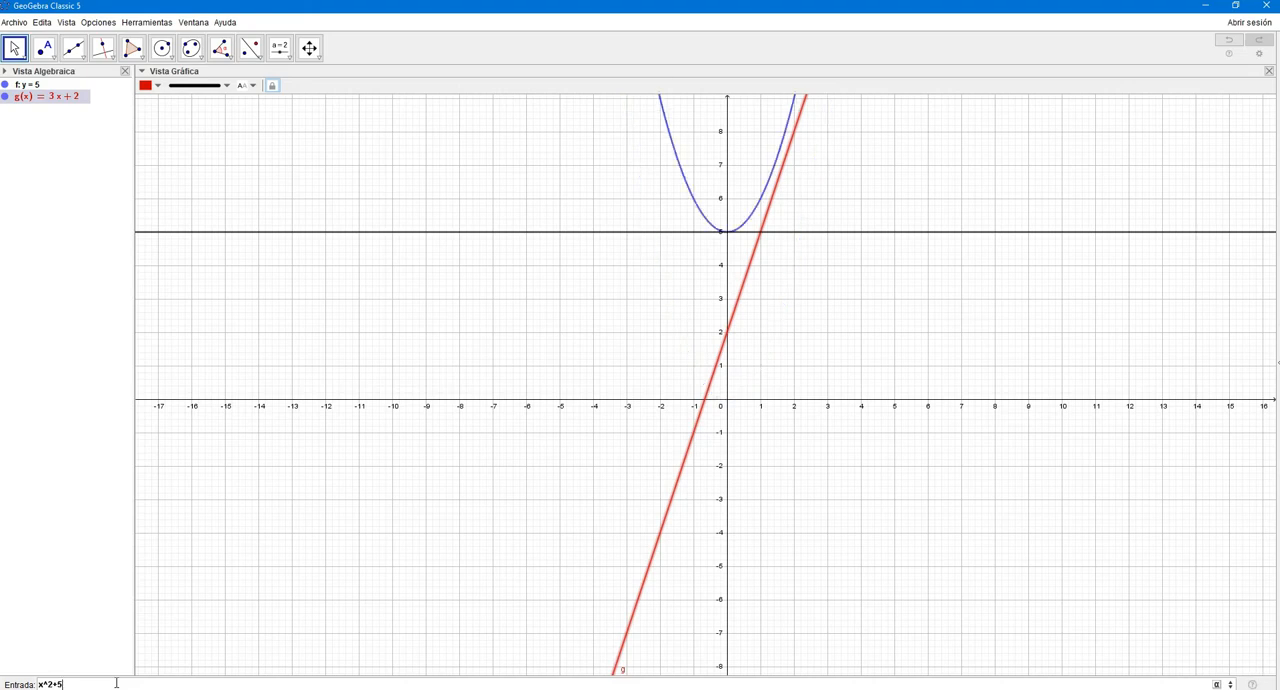
pyautogui.press('Return')
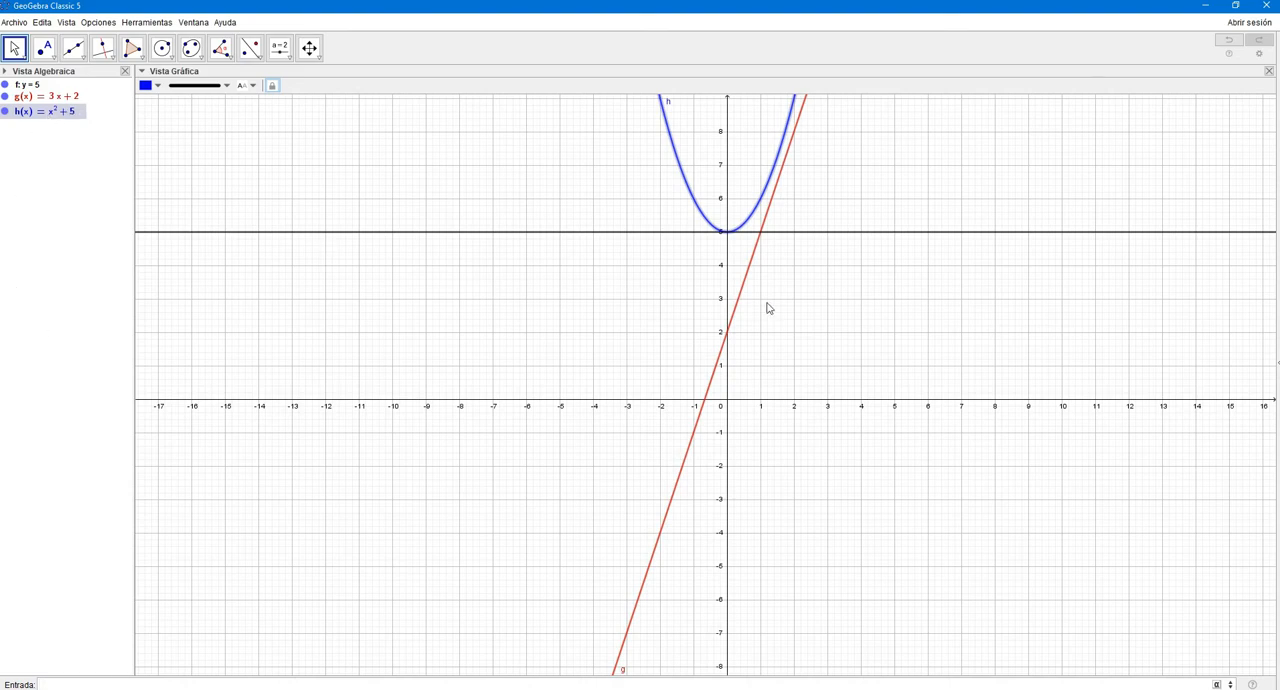
pyautogui.moveTo(871, 272); pyautogui.dragTo(885, 427)
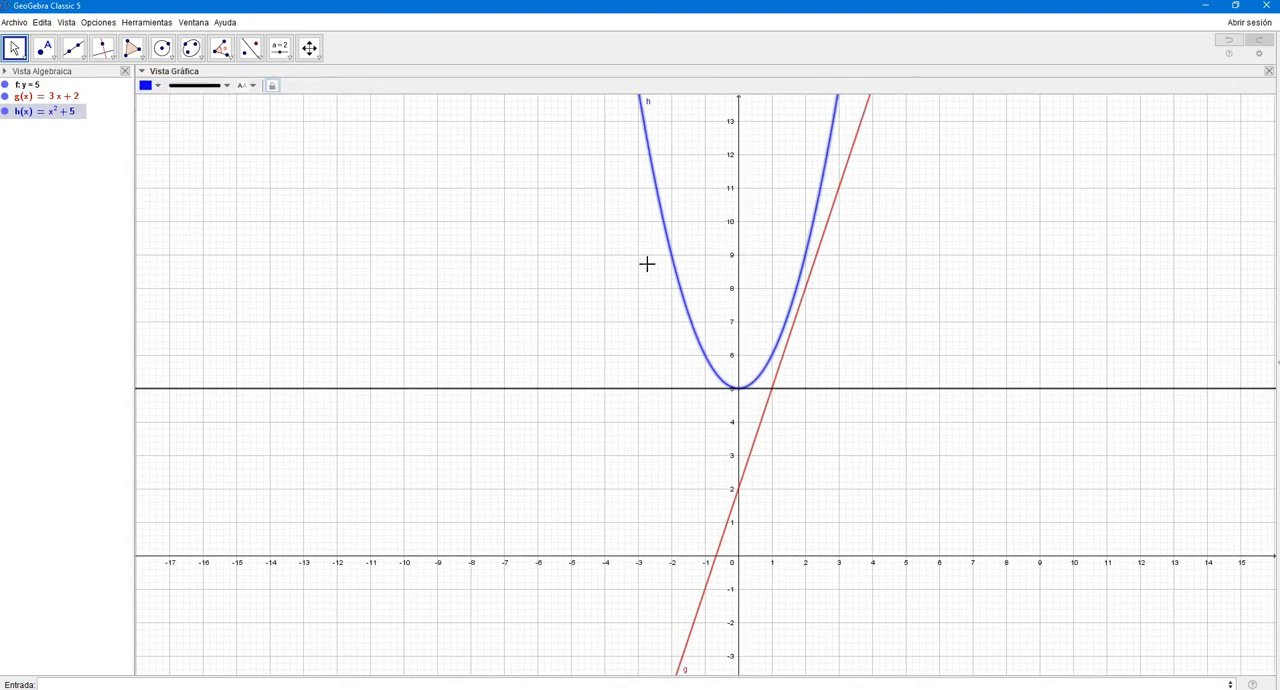
pyautogui.click(72, 684)
pyautogui.moveTo(547, 517); pyautogui.dragTo(531, 401)
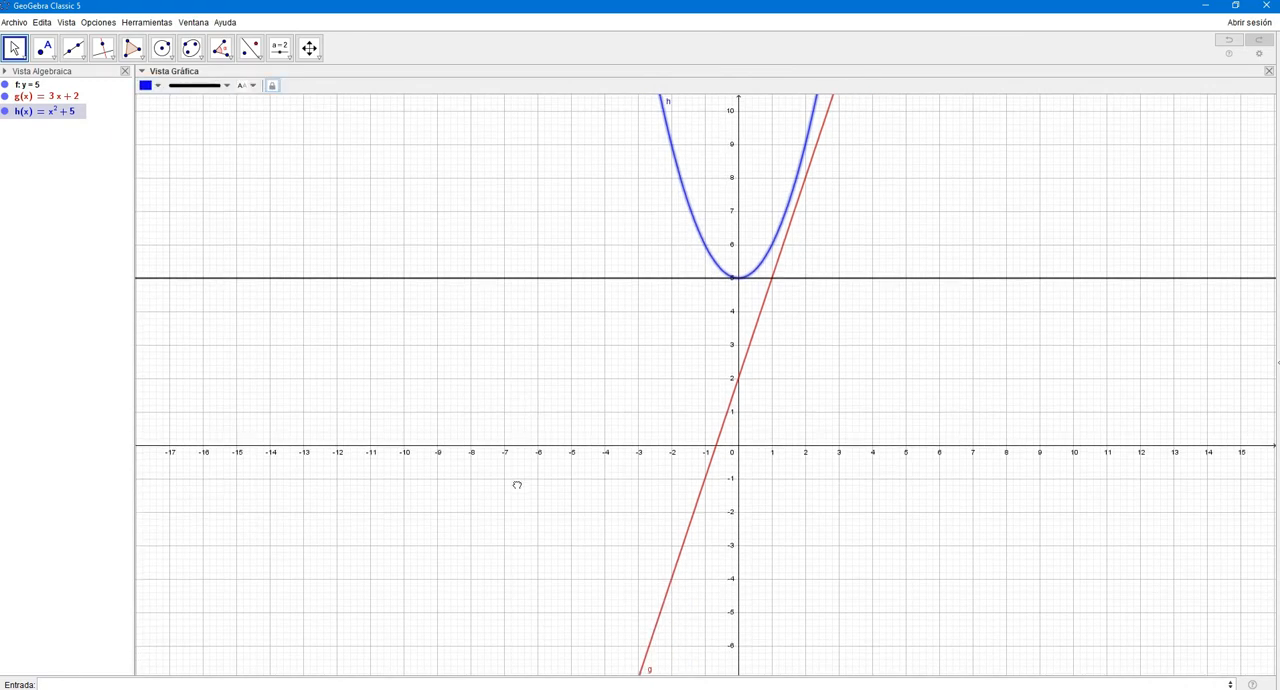
pyautogui.write('x^3')
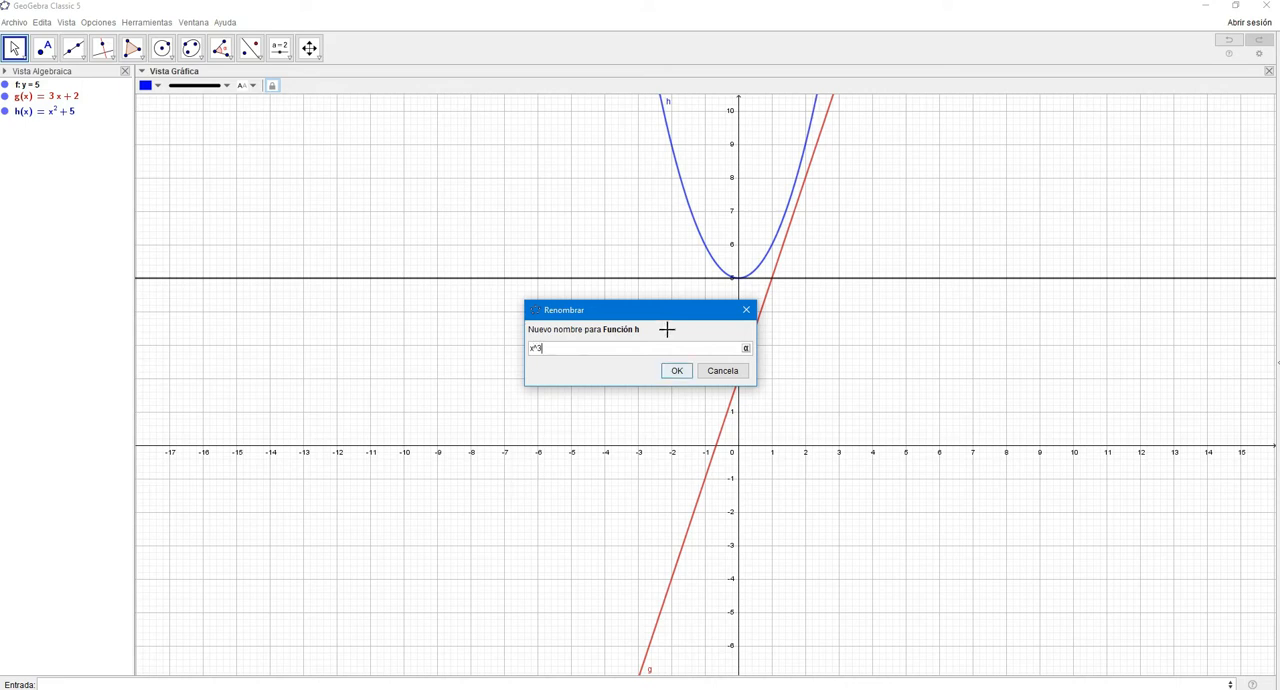
pyautogui.click(719, 372)
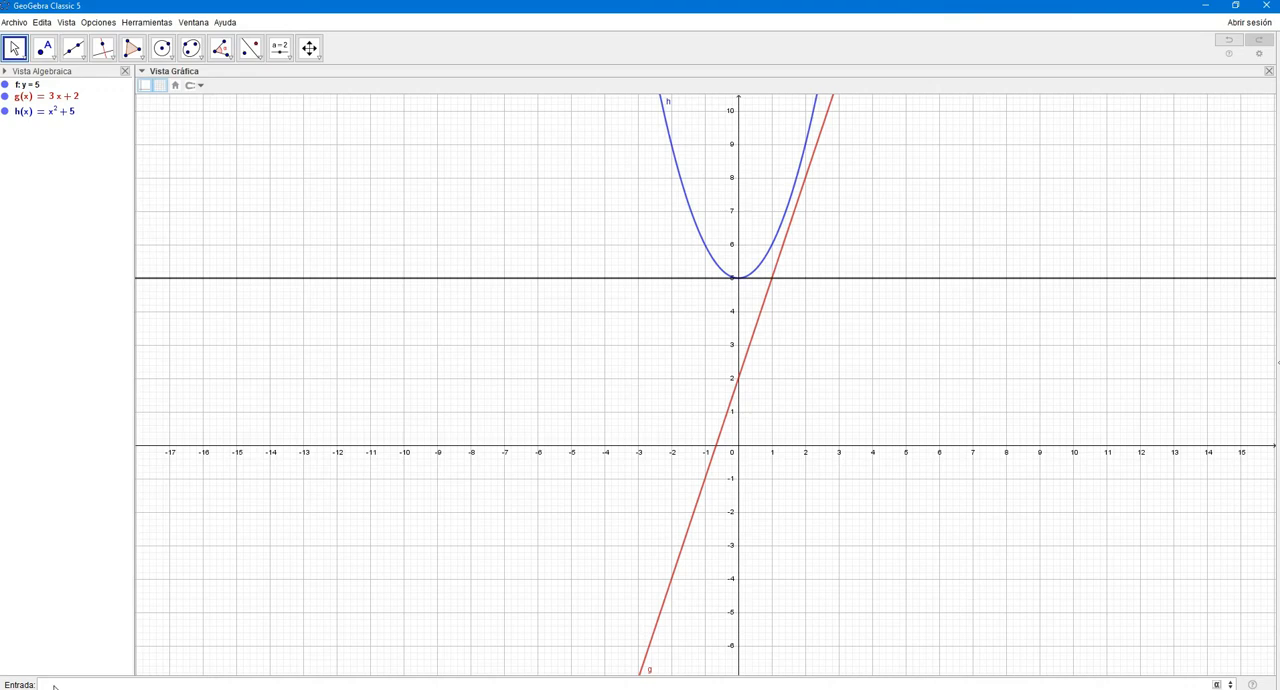
# - Graph the cubic function x^3+2x-3
pyautogui.write('x')
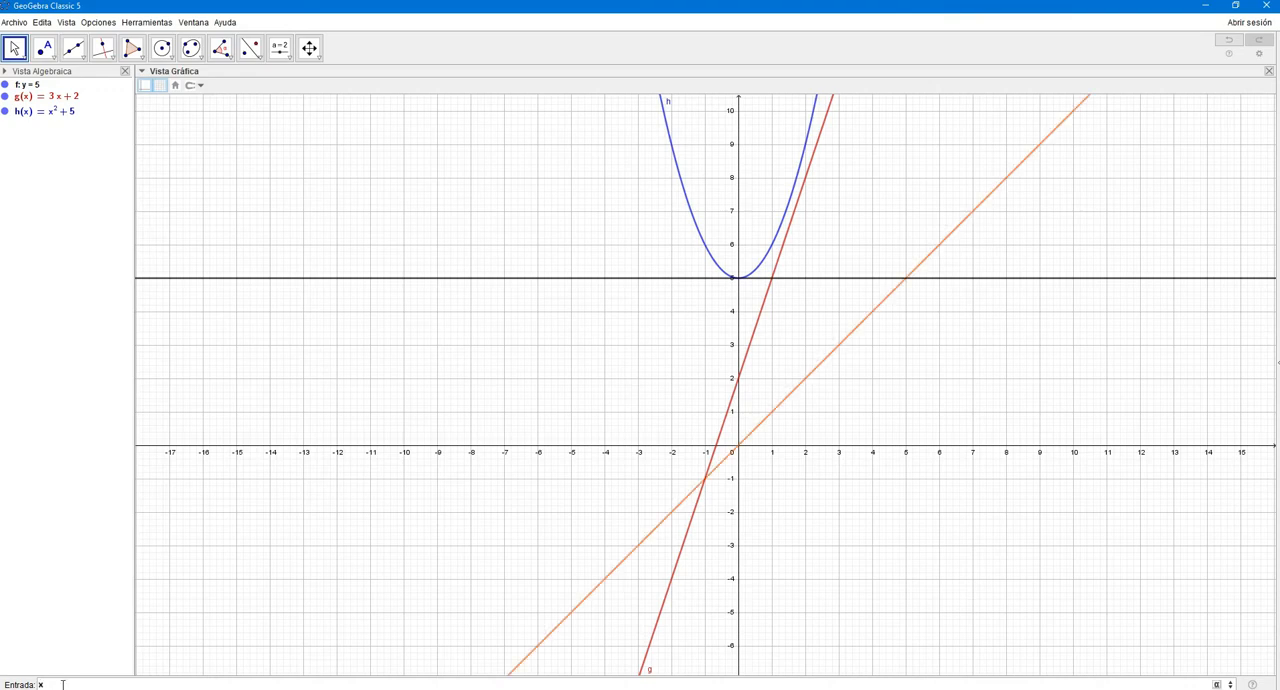
pyautogui.write('^3+2')
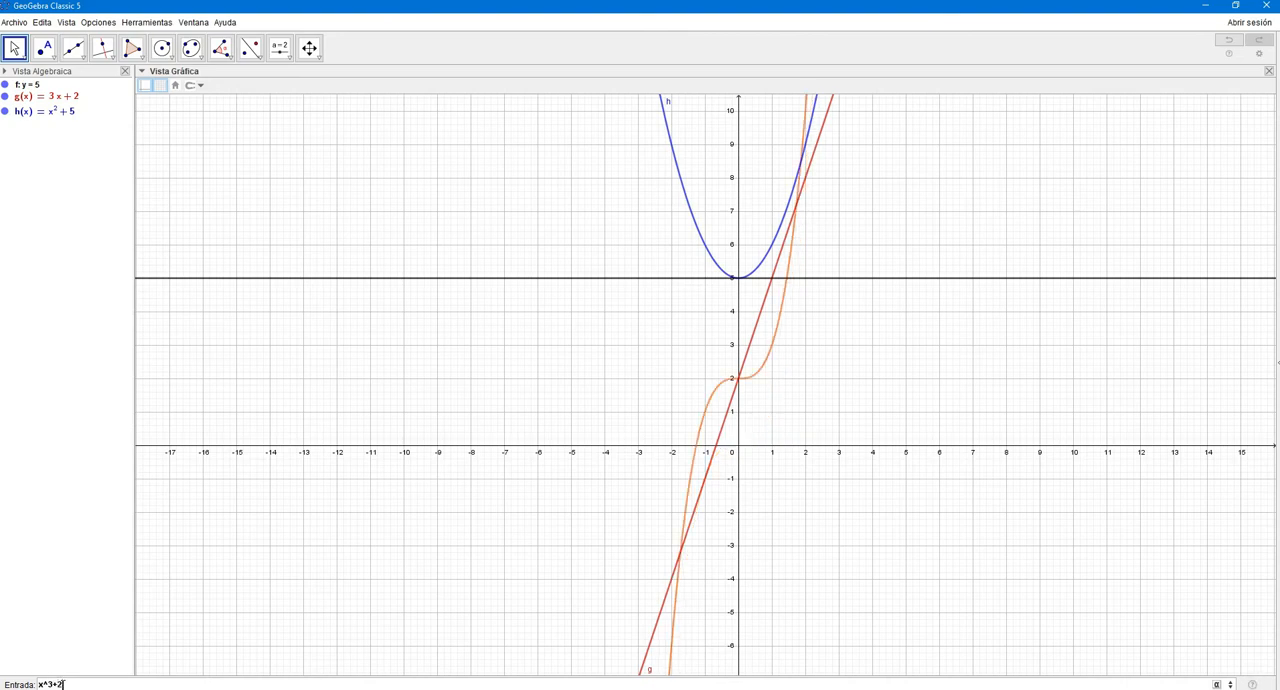
pyautogui.write('x')
pyautogui.write('-3')
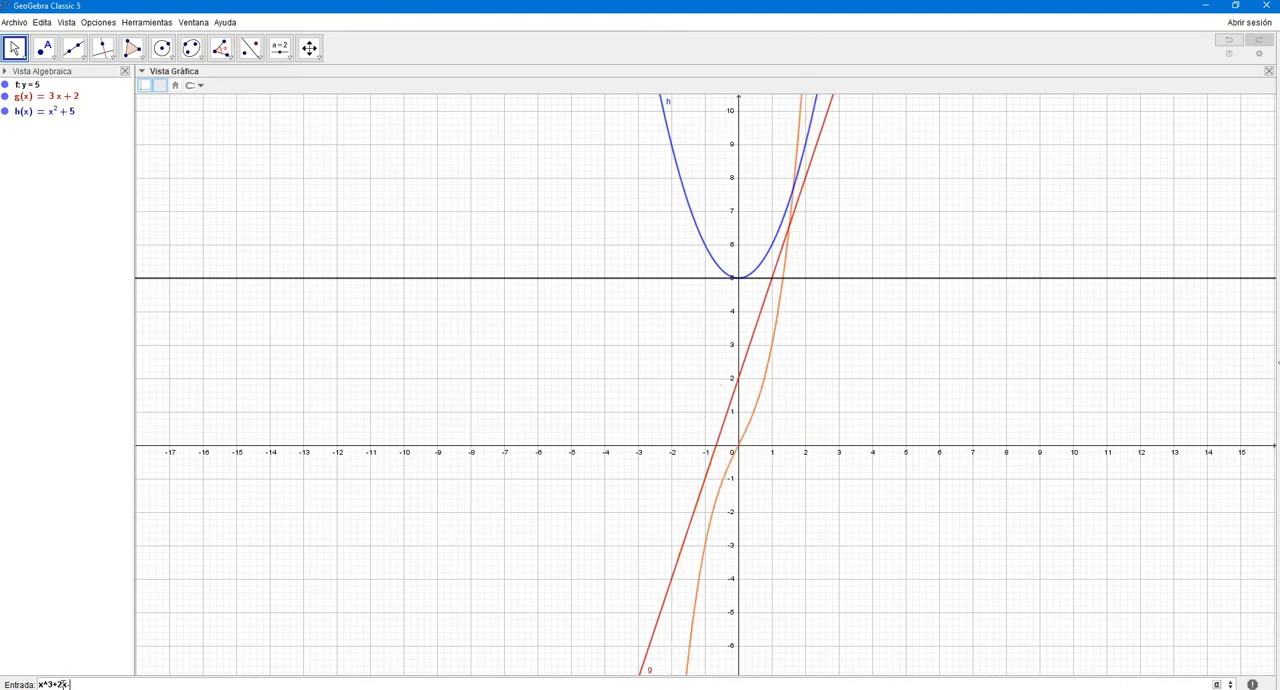
pyautogui.press('Return')
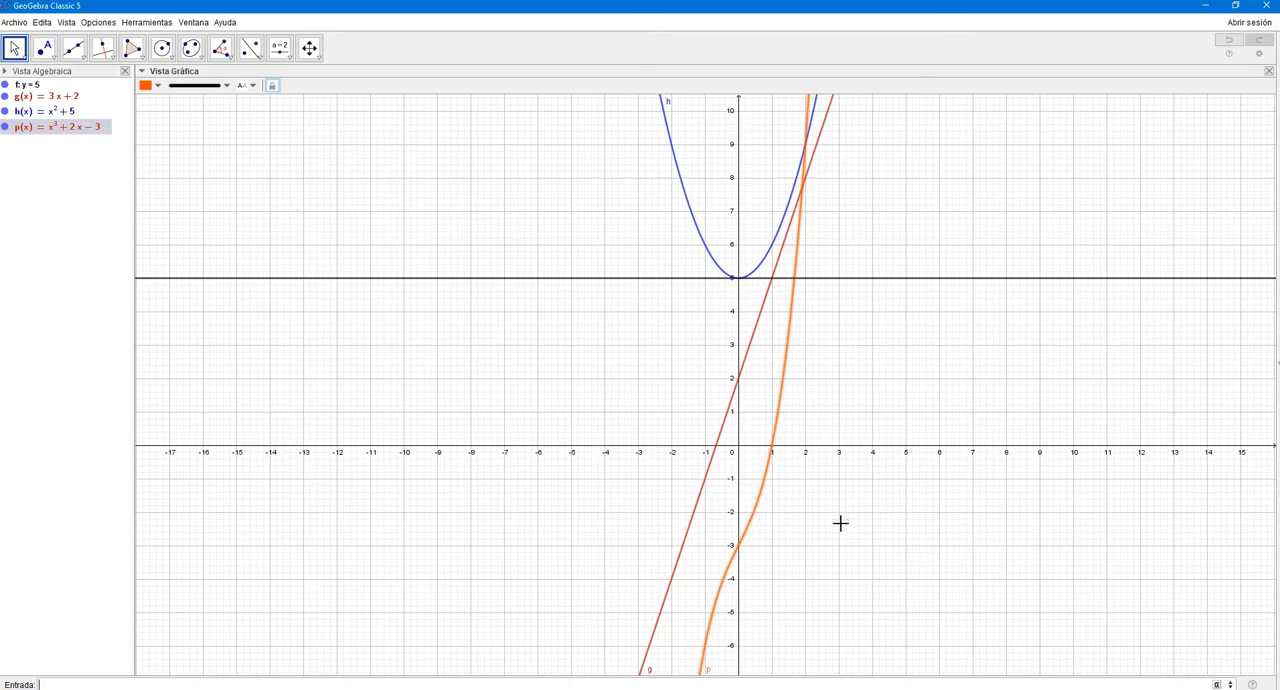
pyautogui.scroll(-3, 837, 518)
pyautogui.moveTo(837, 518); pyautogui.dragTo(691, 500)
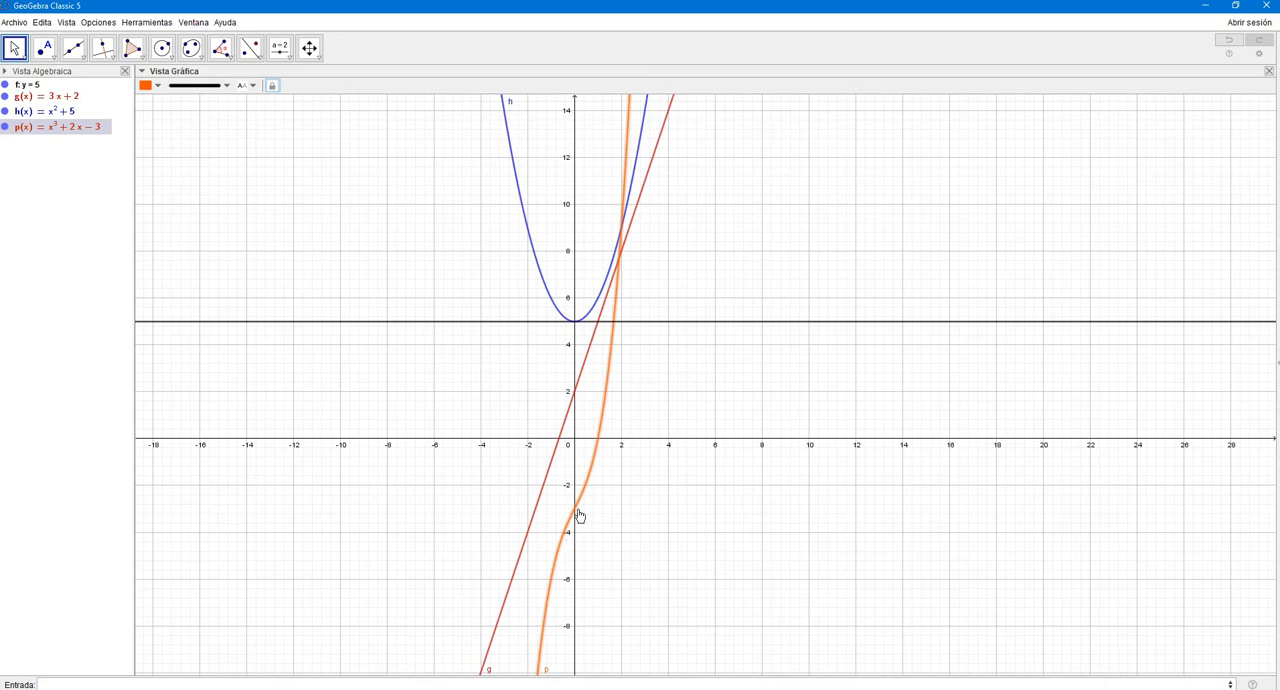
# - Graph the absolute value function abs(x)
pyautogui.click(107, 684)
pyautogui.write('abs(x')
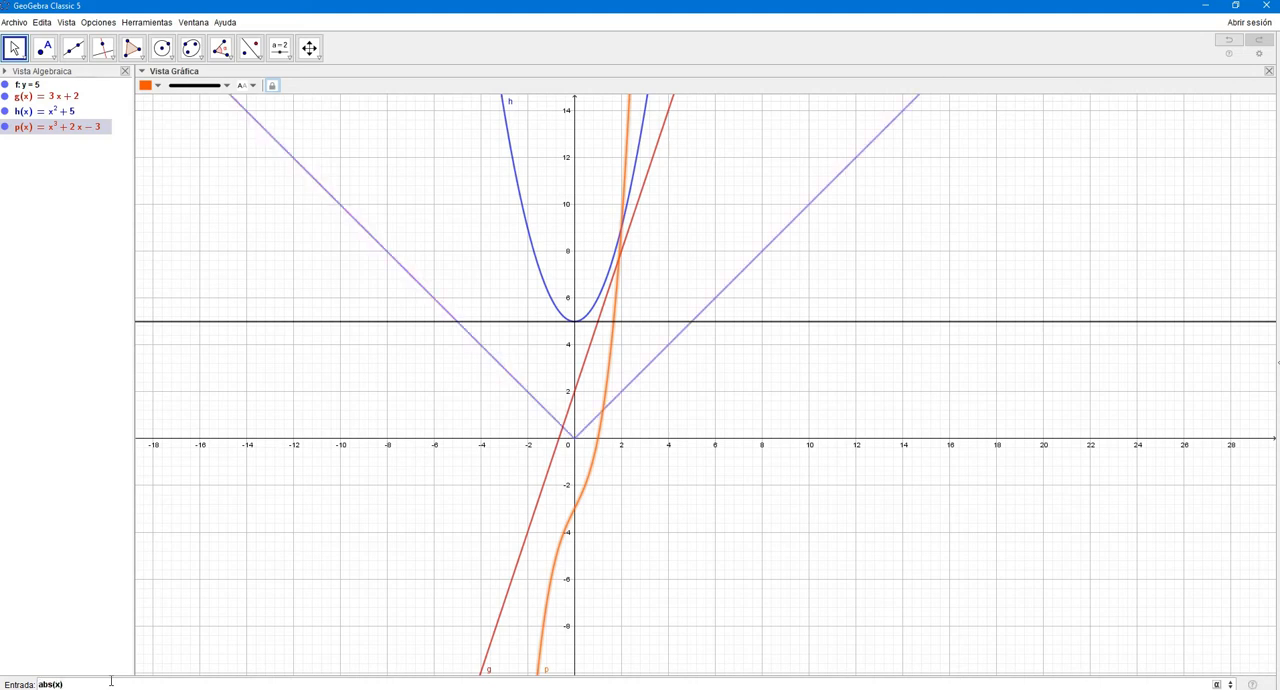
pyautogui.press('Return')
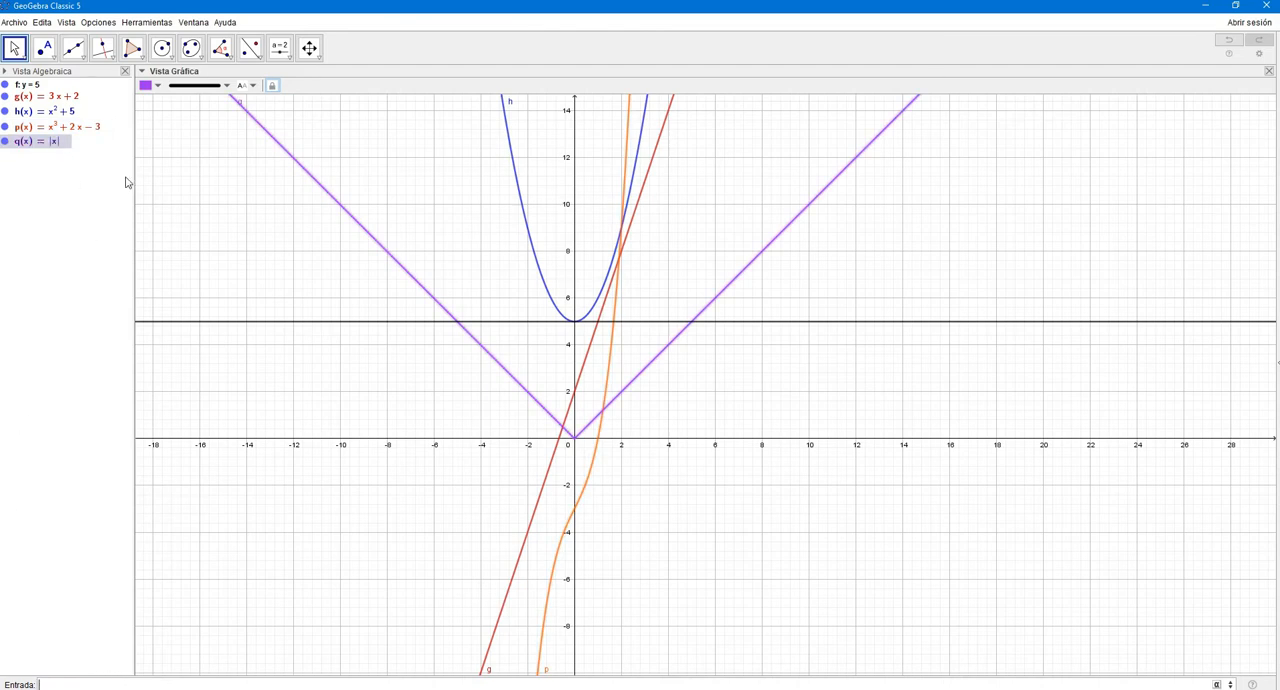
pyautogui.moveTo(767, 368); pyautogui.dragTo(846, 289)
pyautogui.moveTo(784, 396); pyautogui.dragTo(715, 580)
# - Graph the rational function (x)/(x^2-4), with the whole denominator in parentheses
pyautogui.click(500, 685)
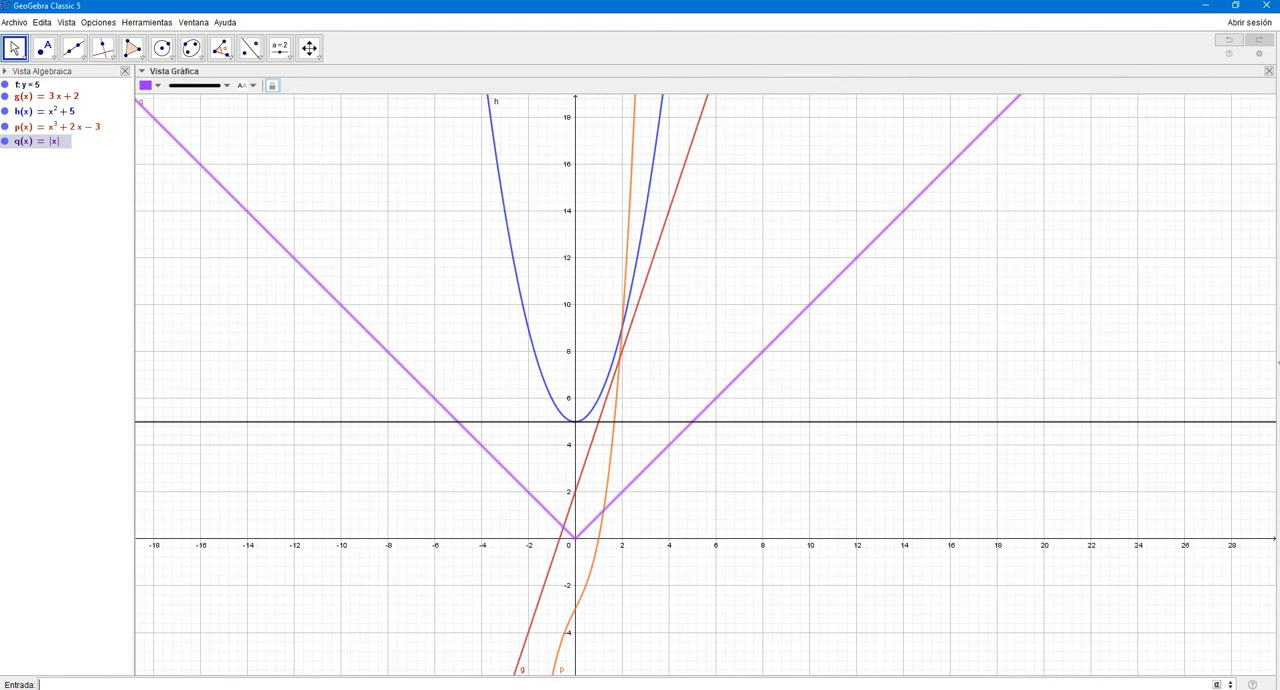
pyautogui.write('(x)')
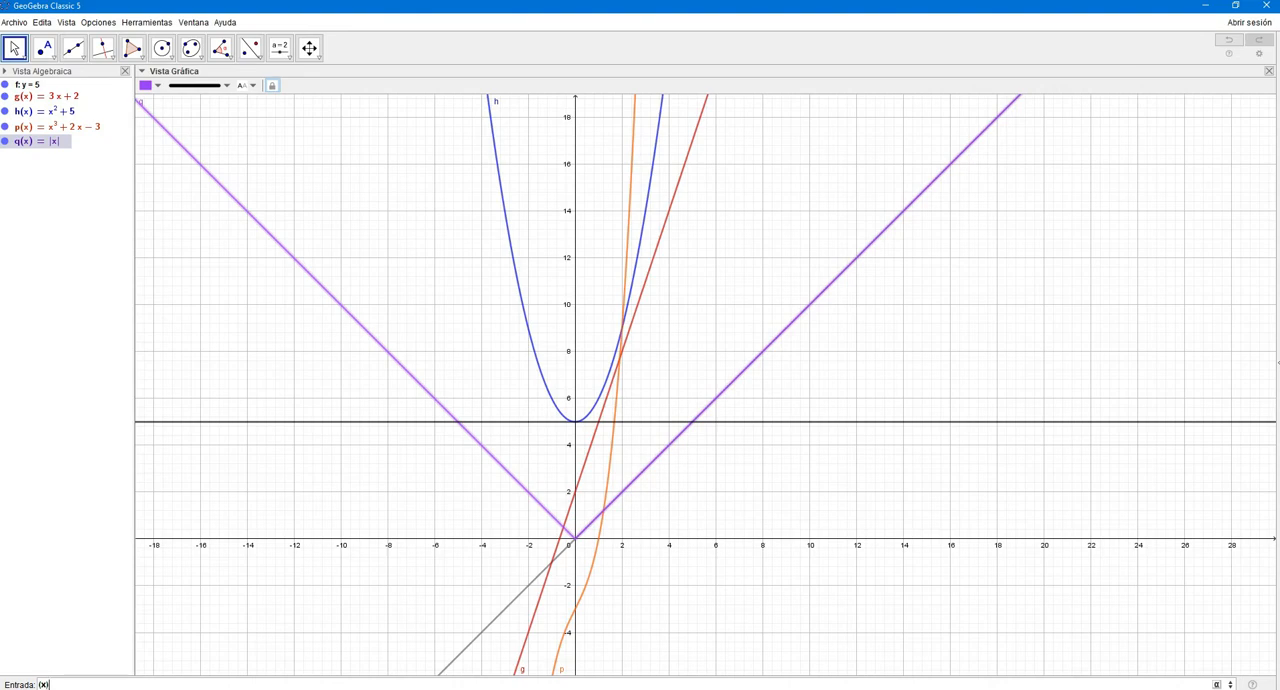
pyautogui.write('/x')
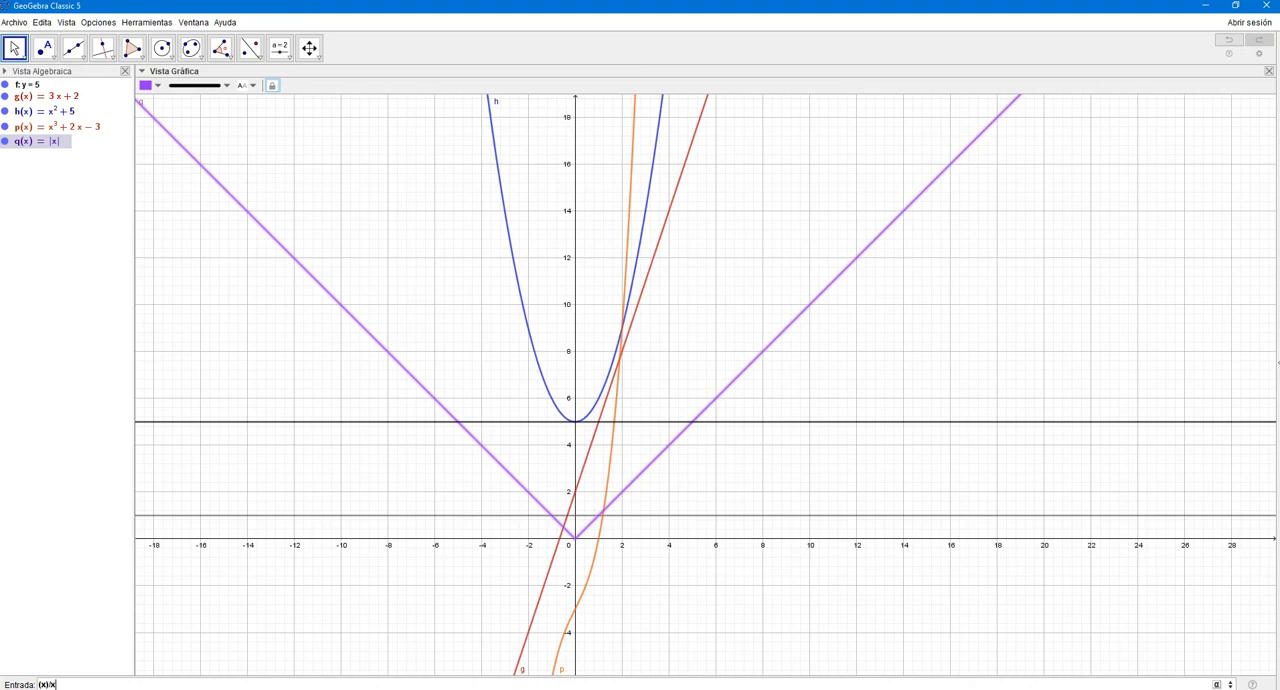
pyautogui.write('^2+')
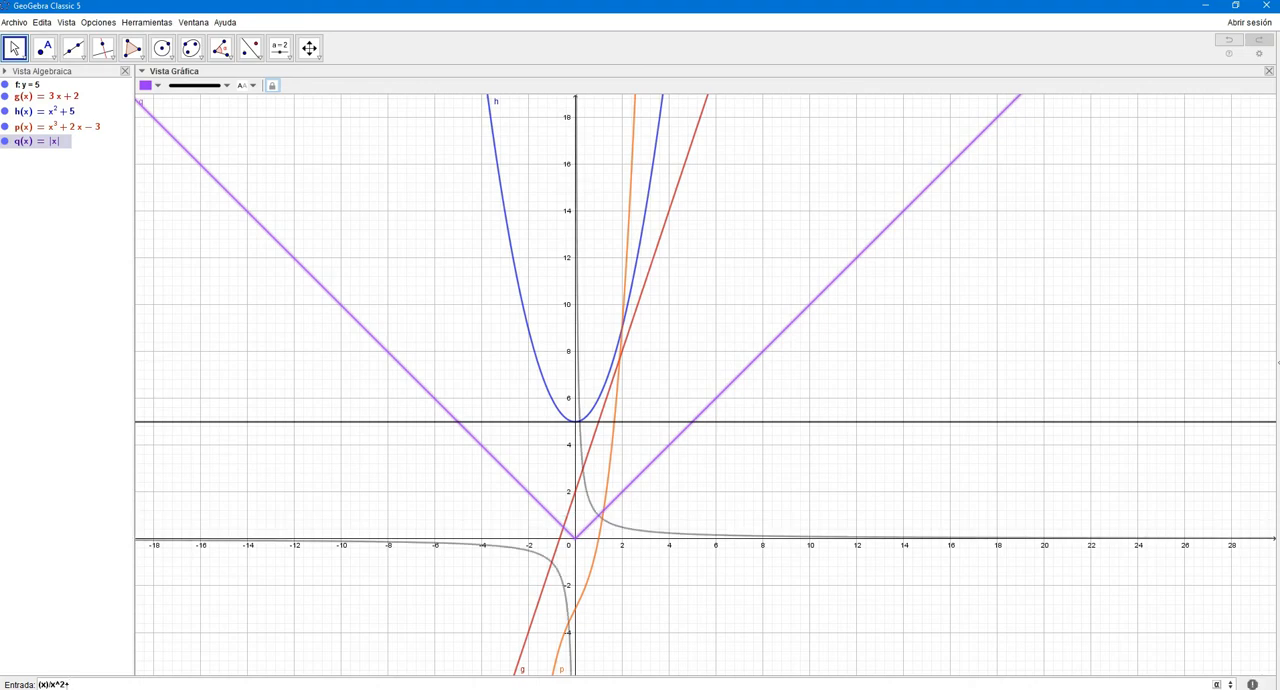
pyautogui.press('BackSpace')
pyautogui.write('-4')
pyautogui.press('Left')
pyautogui.press('Left')
pyautogui.write('(')
pyautogui.press('Right')
pyautogui.press('Right')
pyautogui.write(')')
pyautogui.press('Return')
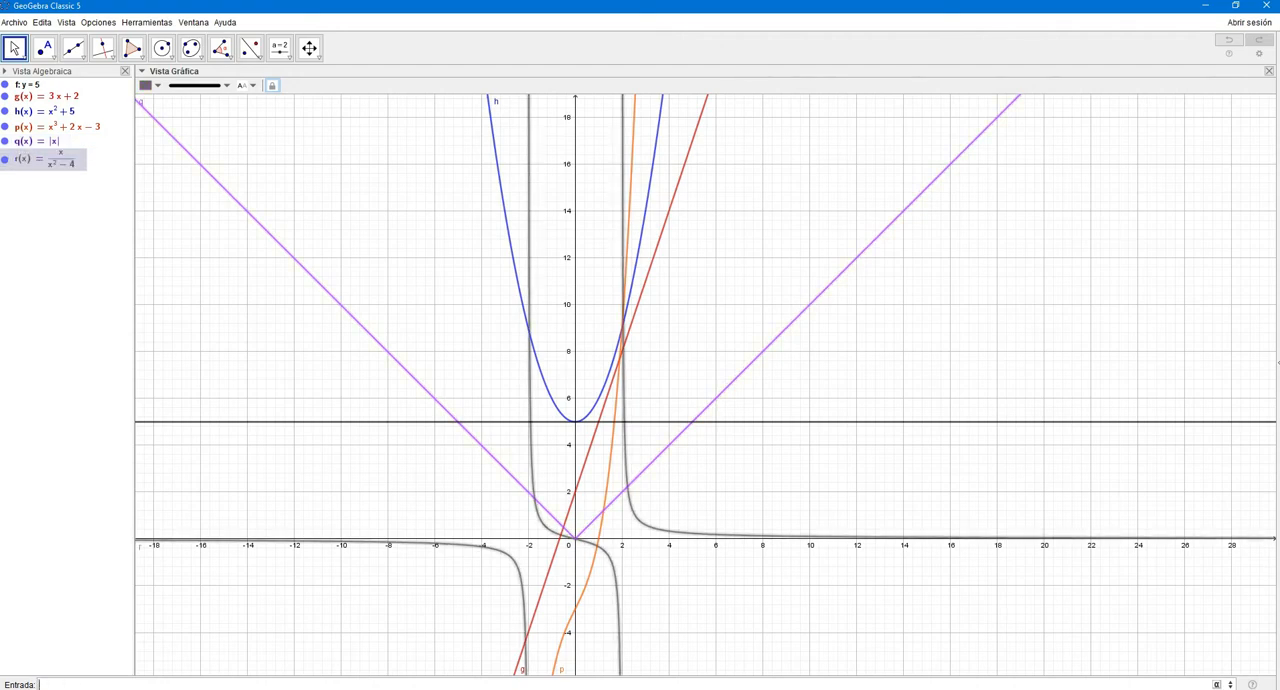
# - Hide the constant, linear, quadratic, cubic and absolute value graphs, leaving only the rational function displayed
pyautogui.moveTo(852, 467); pyautogui.dragTo(826, 340)
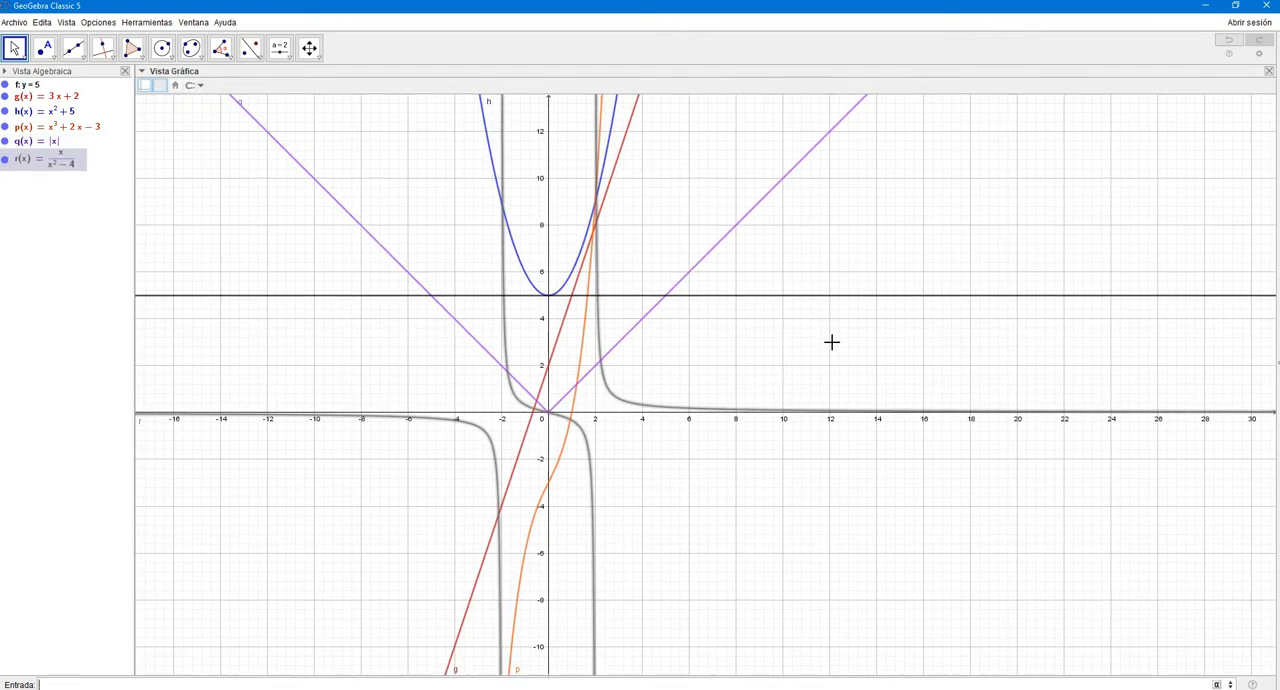
pyautogui.click(6, 141)
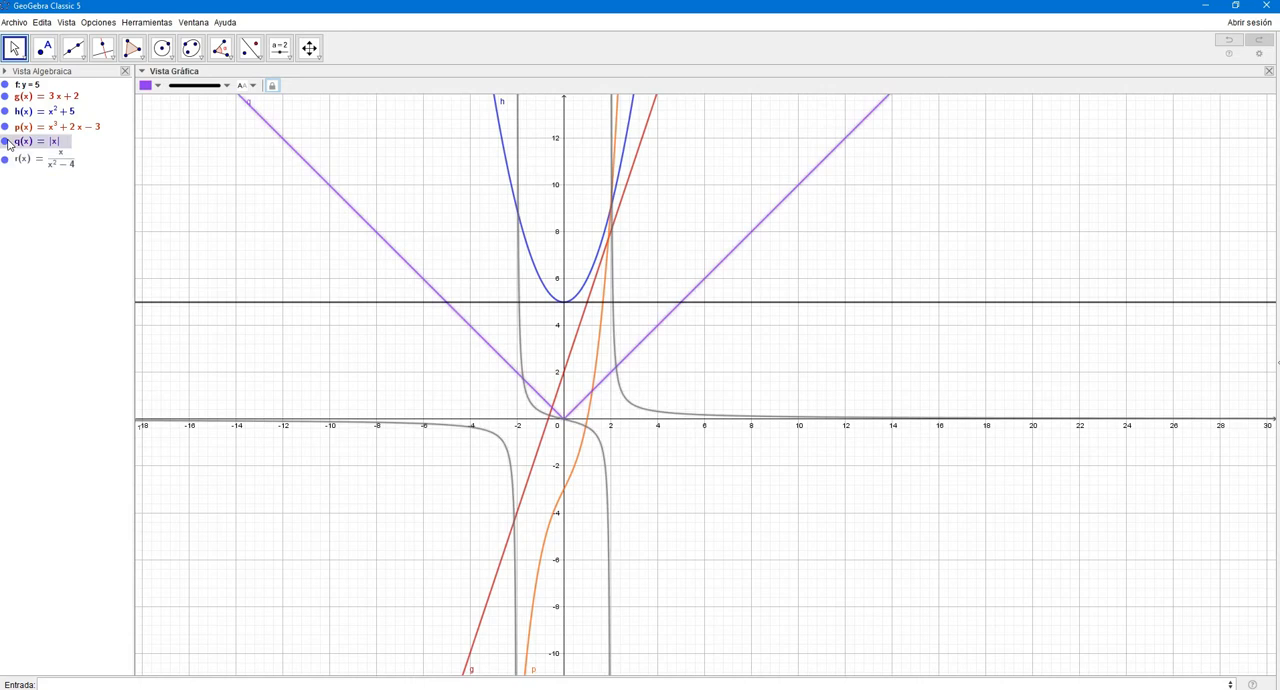
pyautogui.click(12, 128)
pyautogui.click(10, 111)
pyautogui.click(6, 125)
pyautogui.click(6, 111)
pyautogui.click(6, 84)
pyautogui.click(6, 97)
pyautogui.moveTo(645, 300); pyautogui.dragTo(680, 403)
pyautogui.scroll(2, 690, 463)
pyautogui.moveTo(661, 448); pyautogui.dragTo(723, 440)
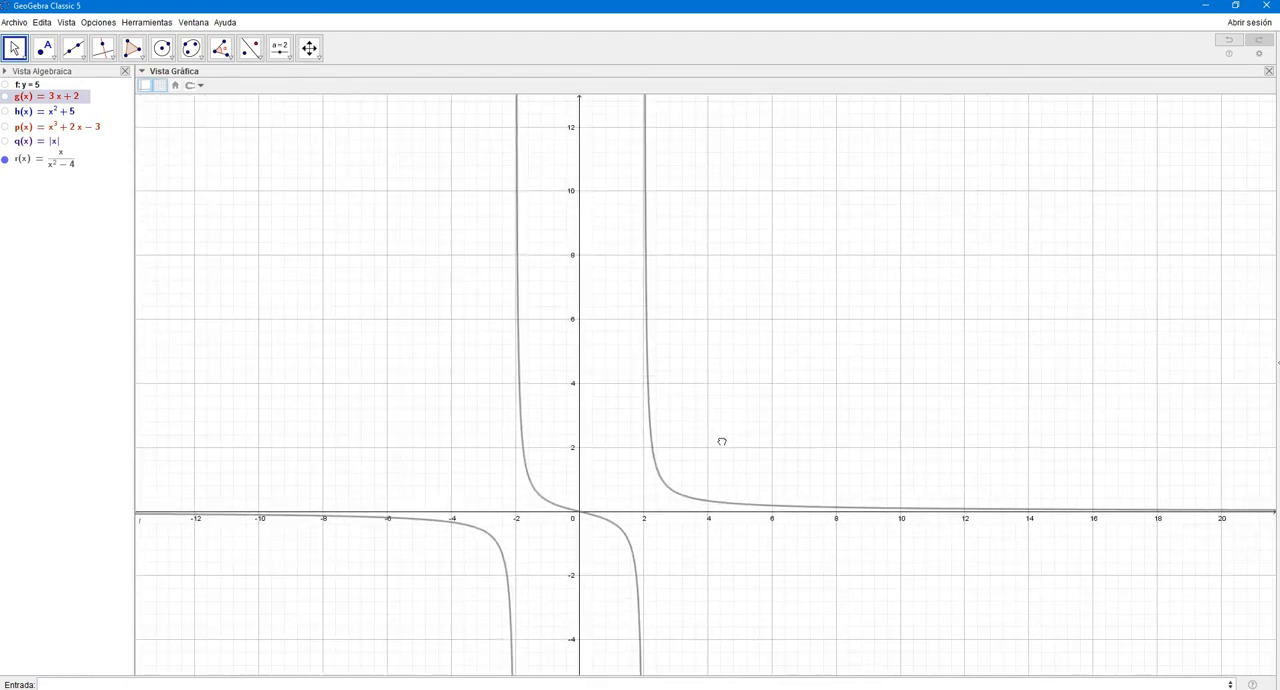
# - Graph the trigonometric functions sen(x), cos(x) and tan(x)
pyautogui.click(100, 684)
pyautogui.write('sen(x)')
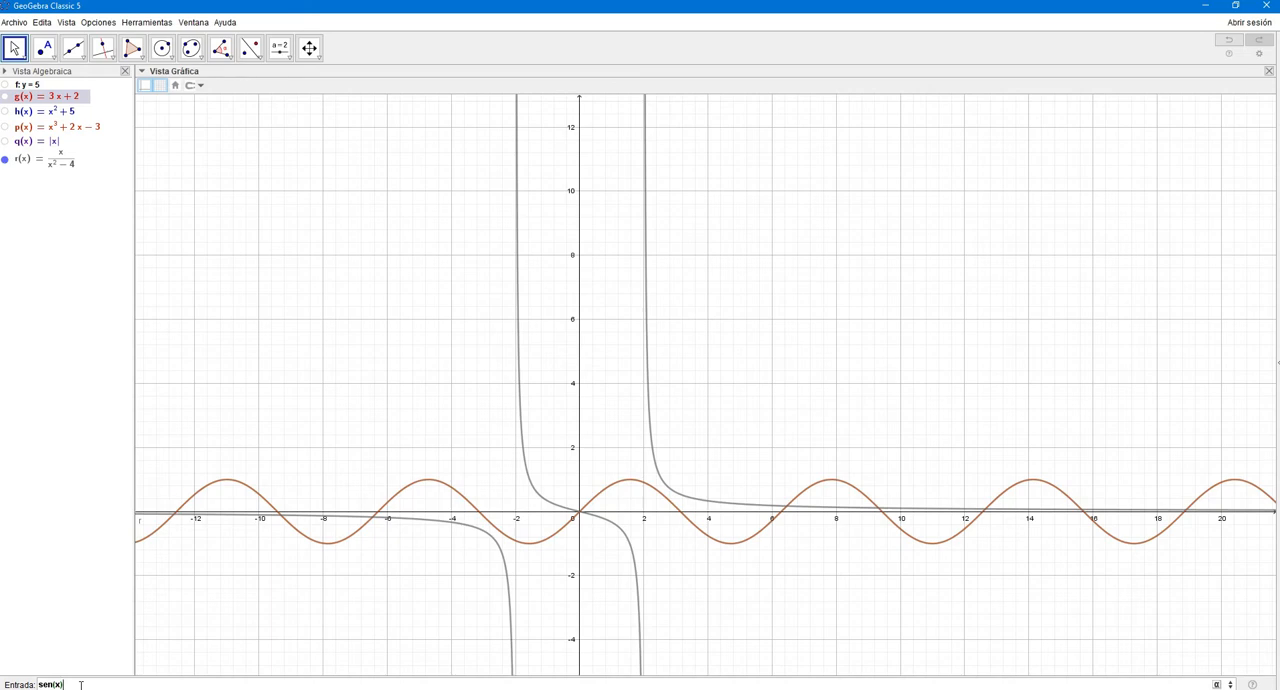
pyautogui.press('Return')
pyautogui.write('cos(x)')
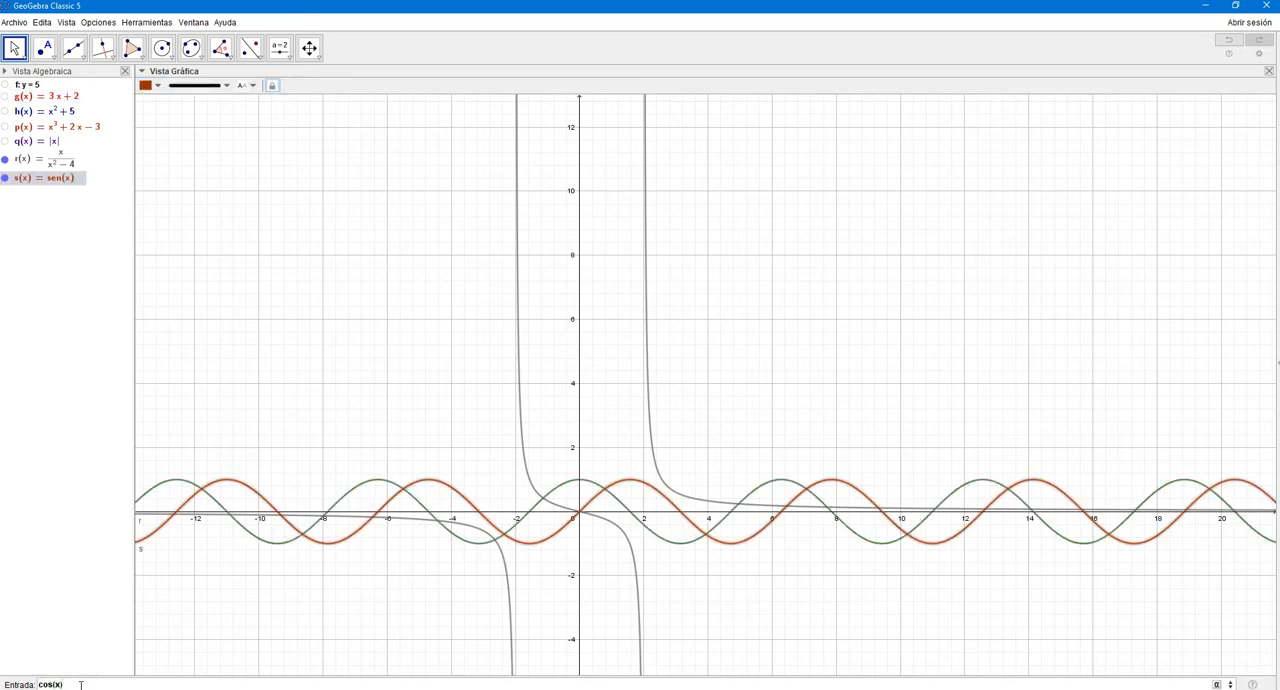
pyautogui.press('Return')
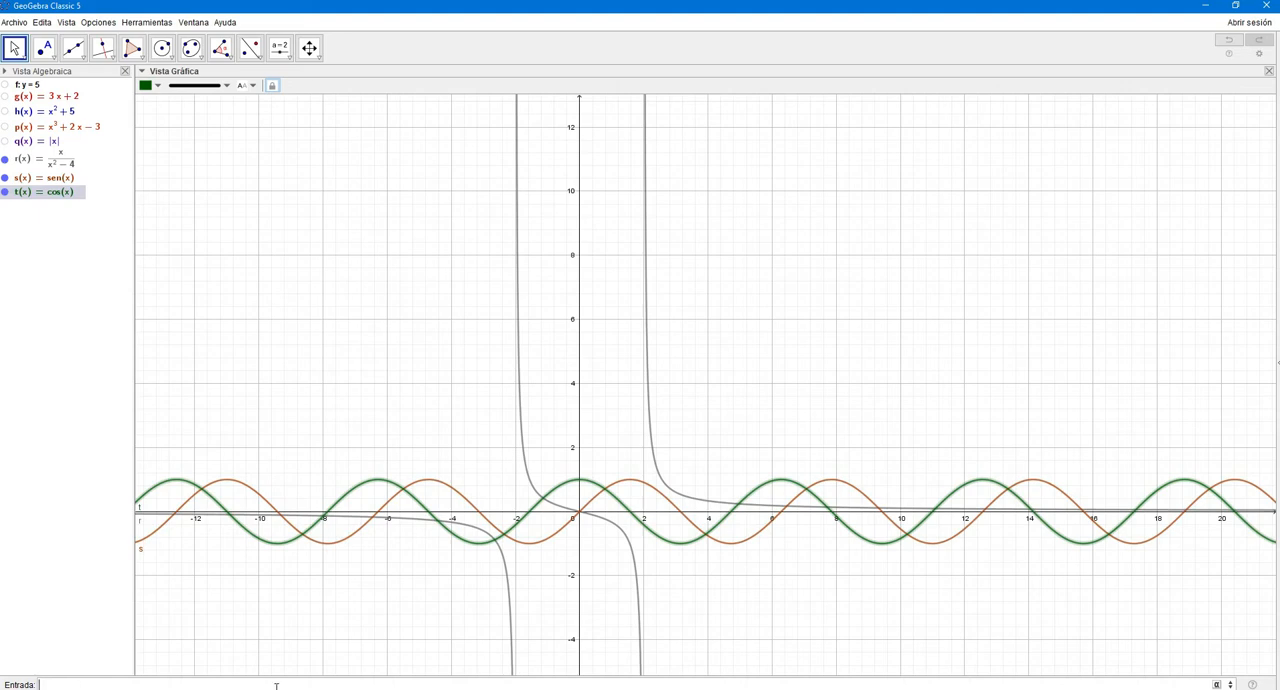
pyautogui.write('tan(x)')
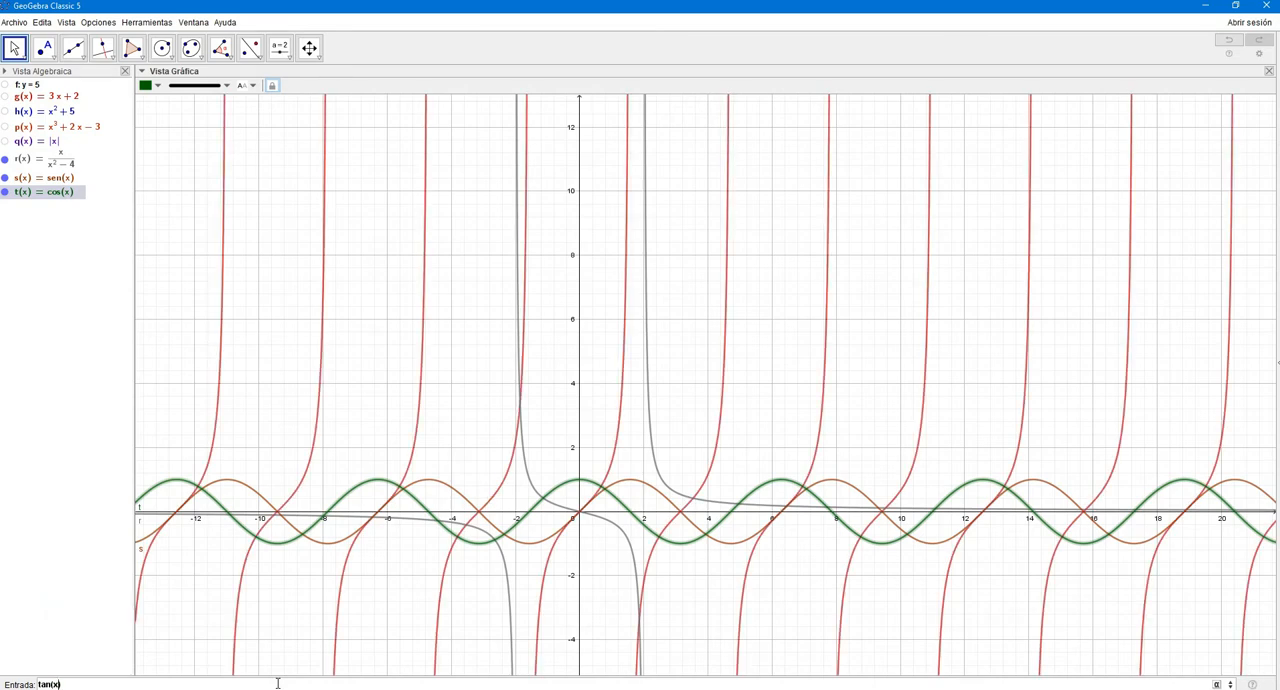
pyautogui.press('Return')
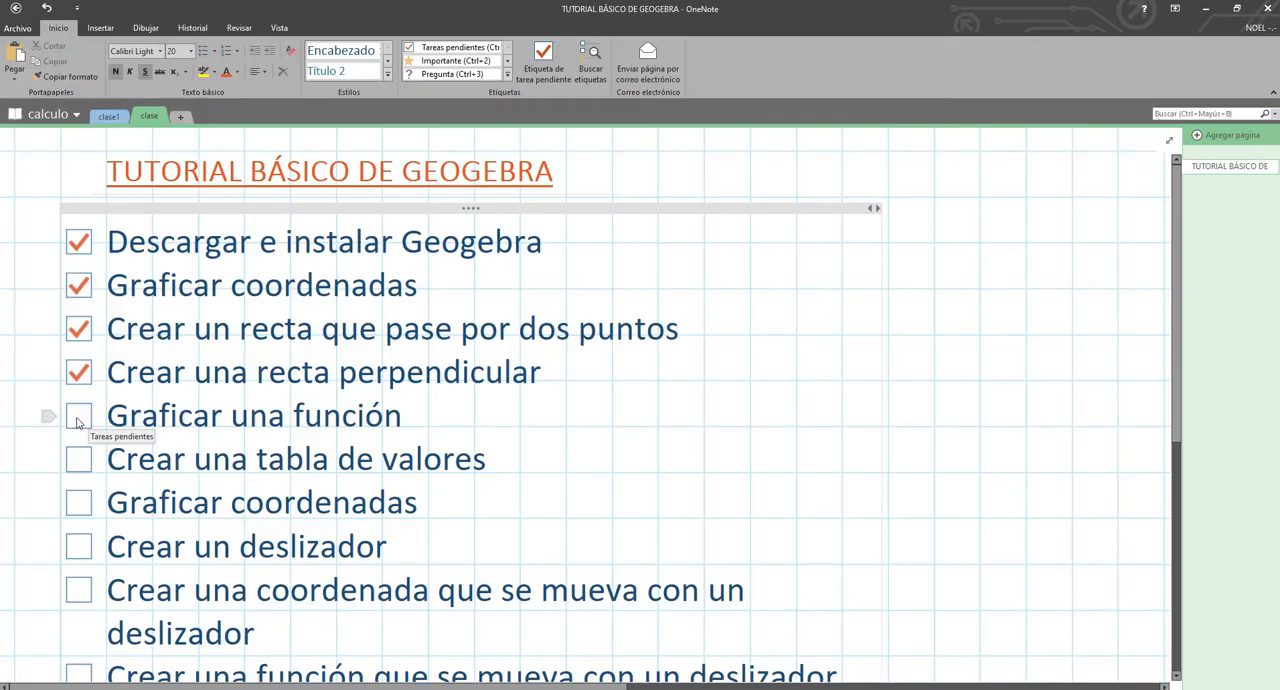
# - Tick "Graficar una función" in the OneNote checklist and start a new GeoGebra file without saving the current one
pyautogui.click(79, 420)
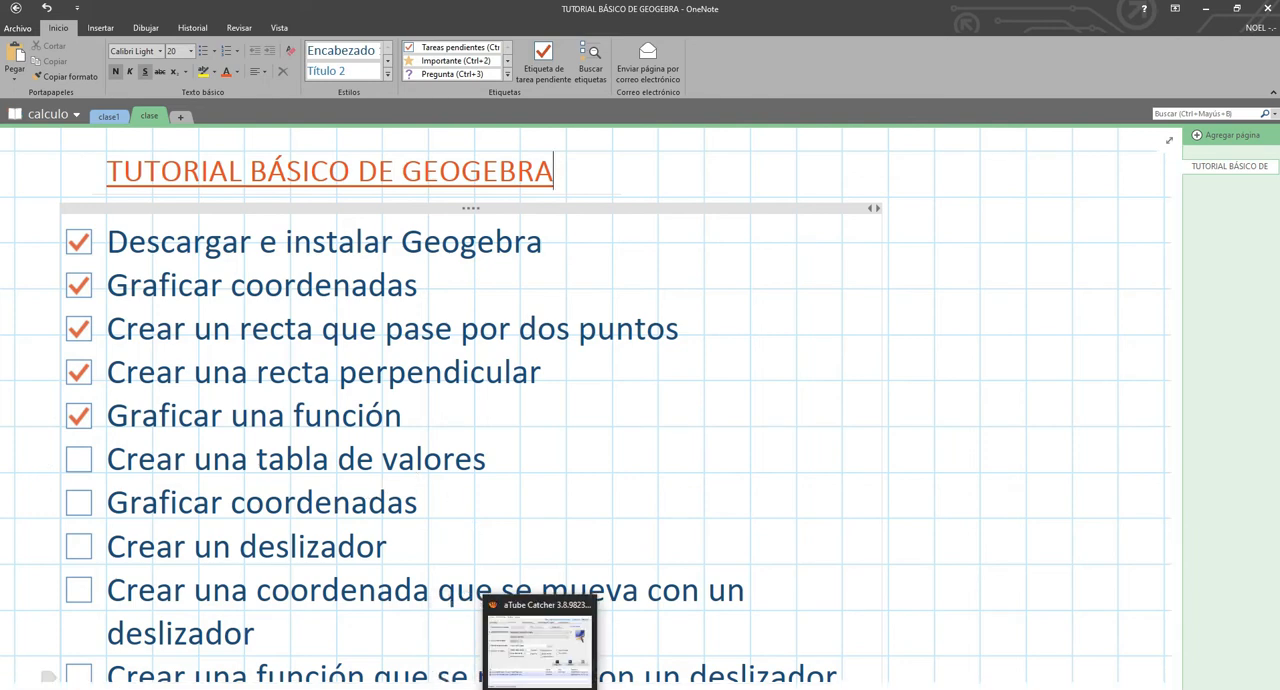
pyautogui.click(507, 689)
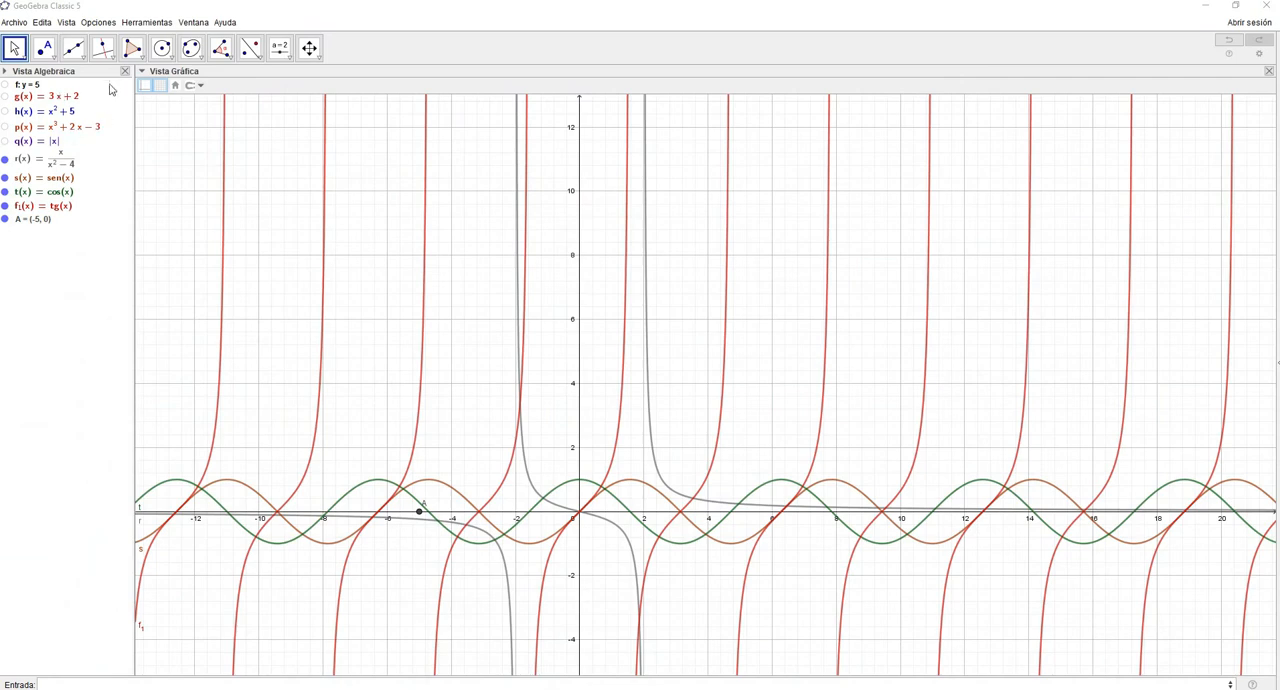
pyautogui.click(14, 22)
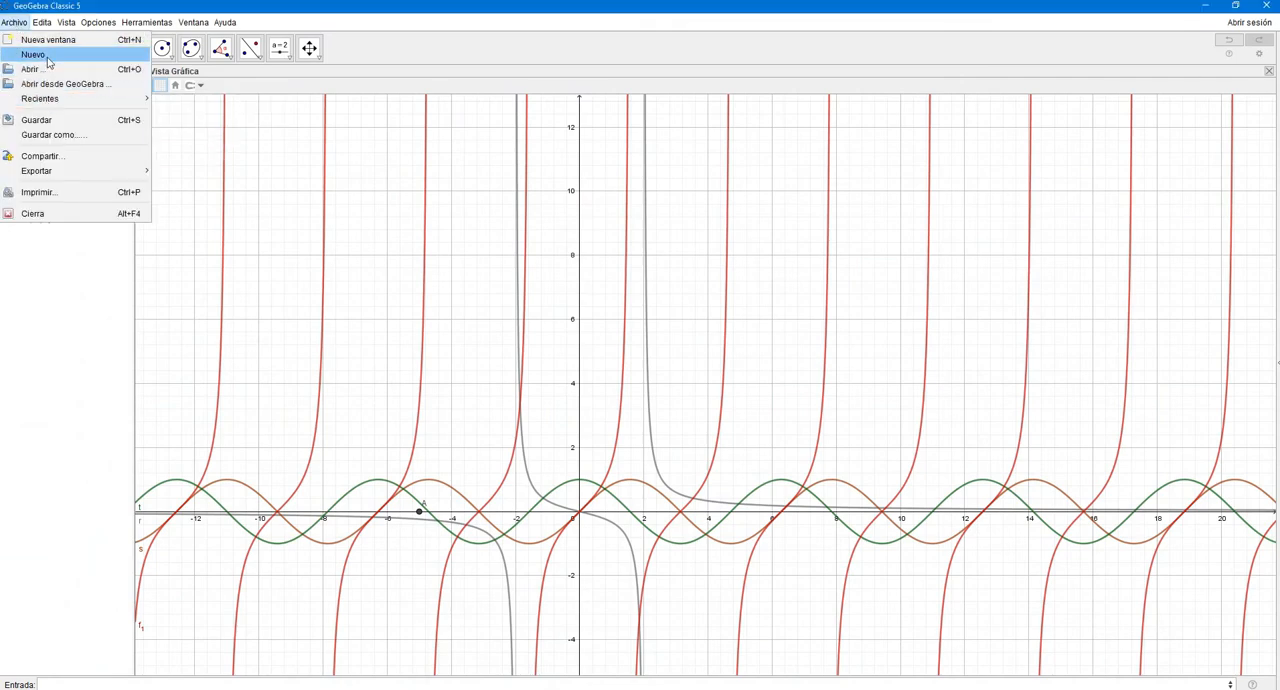
pyautogui.click(47, 55)
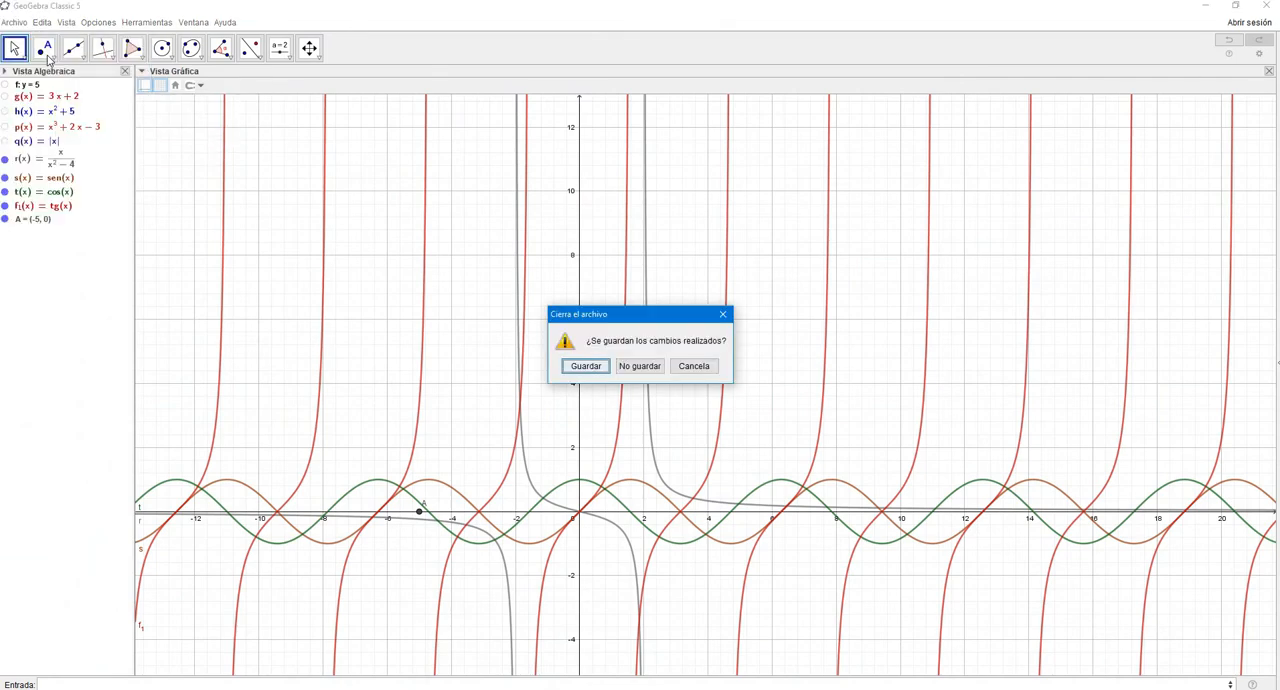
pyautogui.click(640, 366)
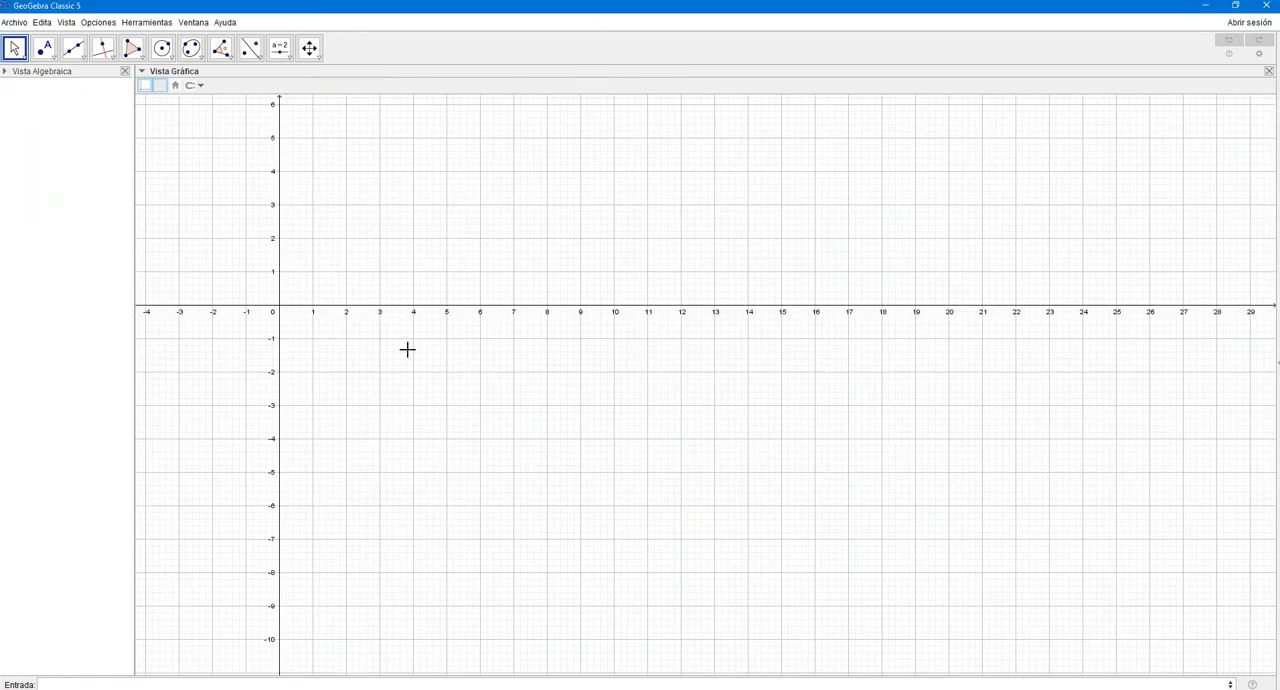
# - Show the spreadsheet view and enter the headers x and y as text in cells A1 and B1
pyautogui.click(66, 22)
pyautogui.click(90, 56)
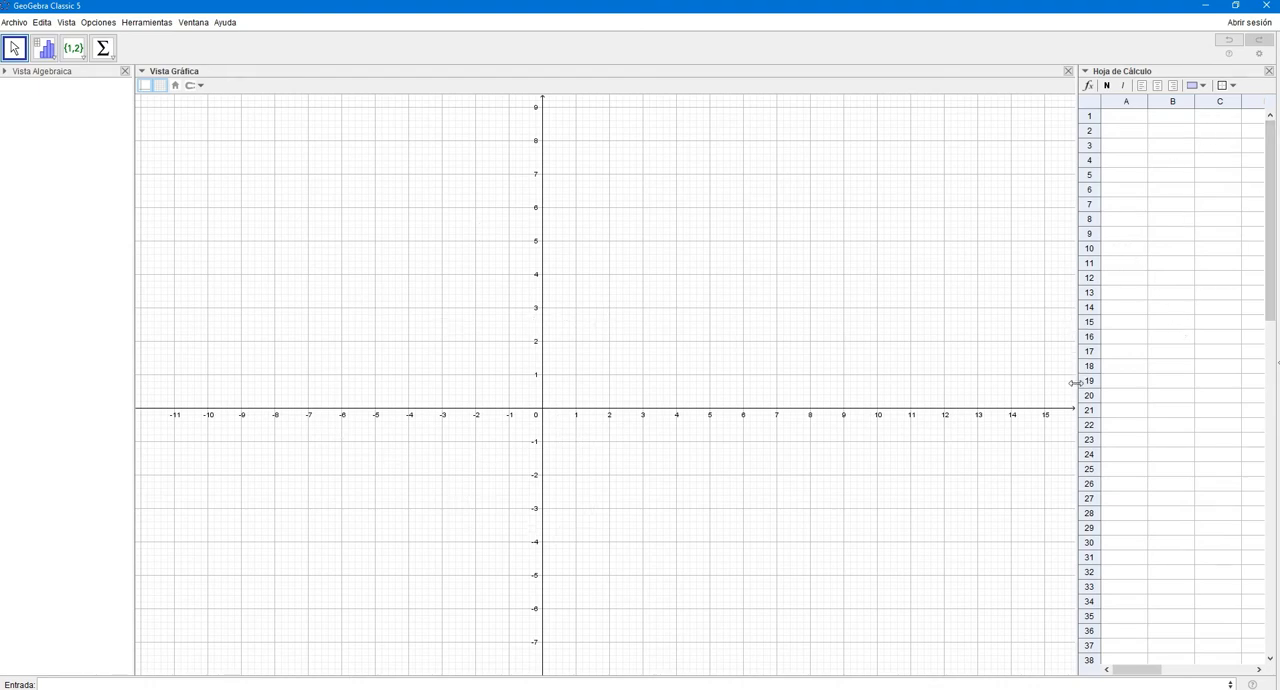
pyautogui.click(1129, 124)
pyautogui.doubleClick(1121, 122)
pyautogui.write('x')
pyautogui.press('Tab')
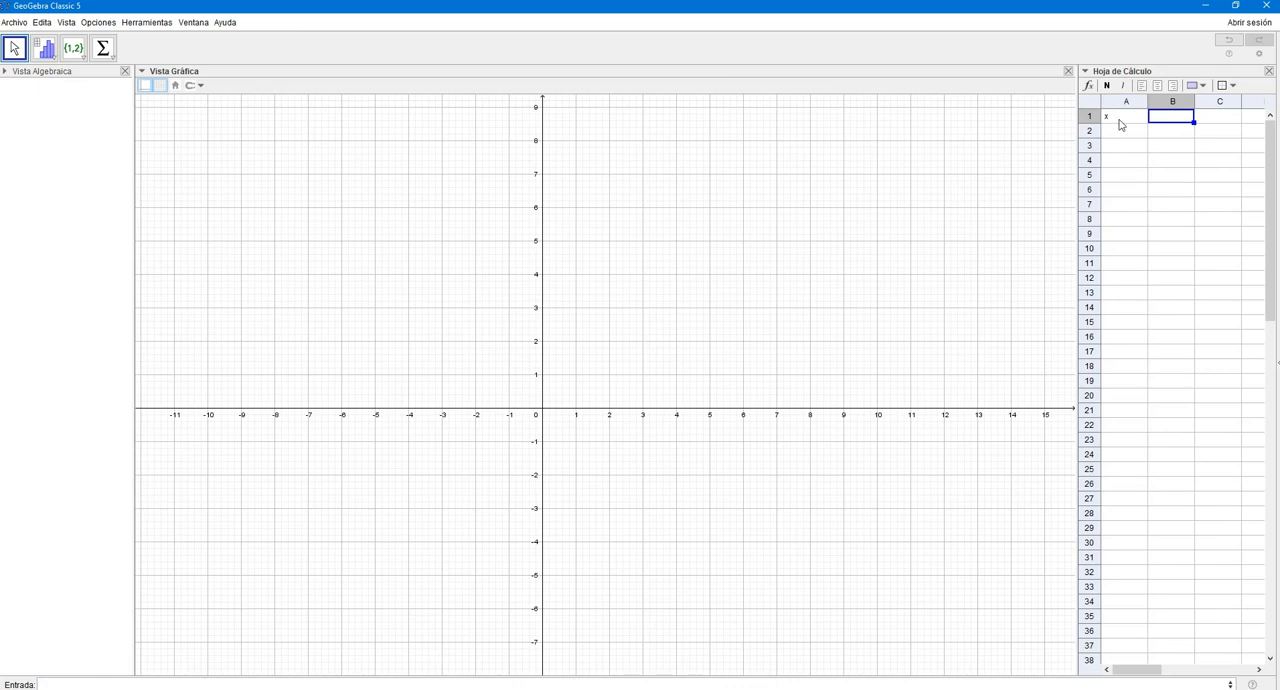
pyautogui.write('"y')
pyautogui.press('Return')
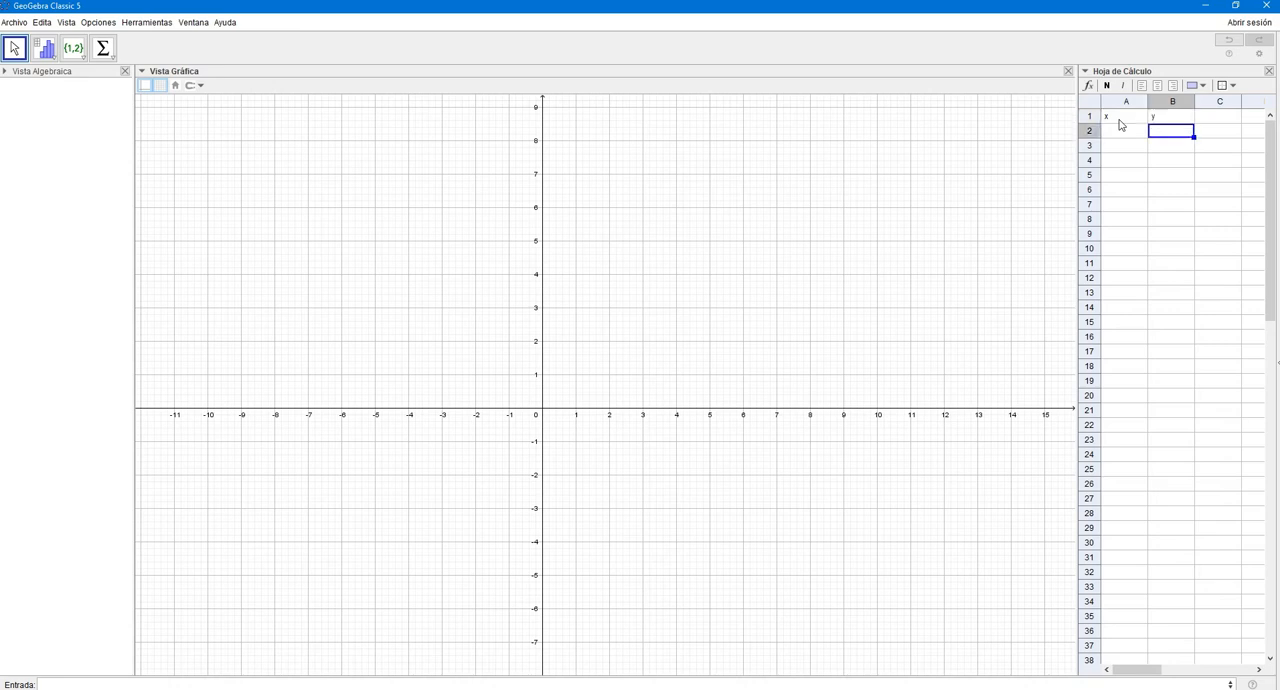
# - Fill cells A2 to A8 of the x column with the integers -3, -2, -1, 0, 1, 2 and 3
pyautogui.press('Up')
pyautogui.press('Left')
pyautogui.press('Down')
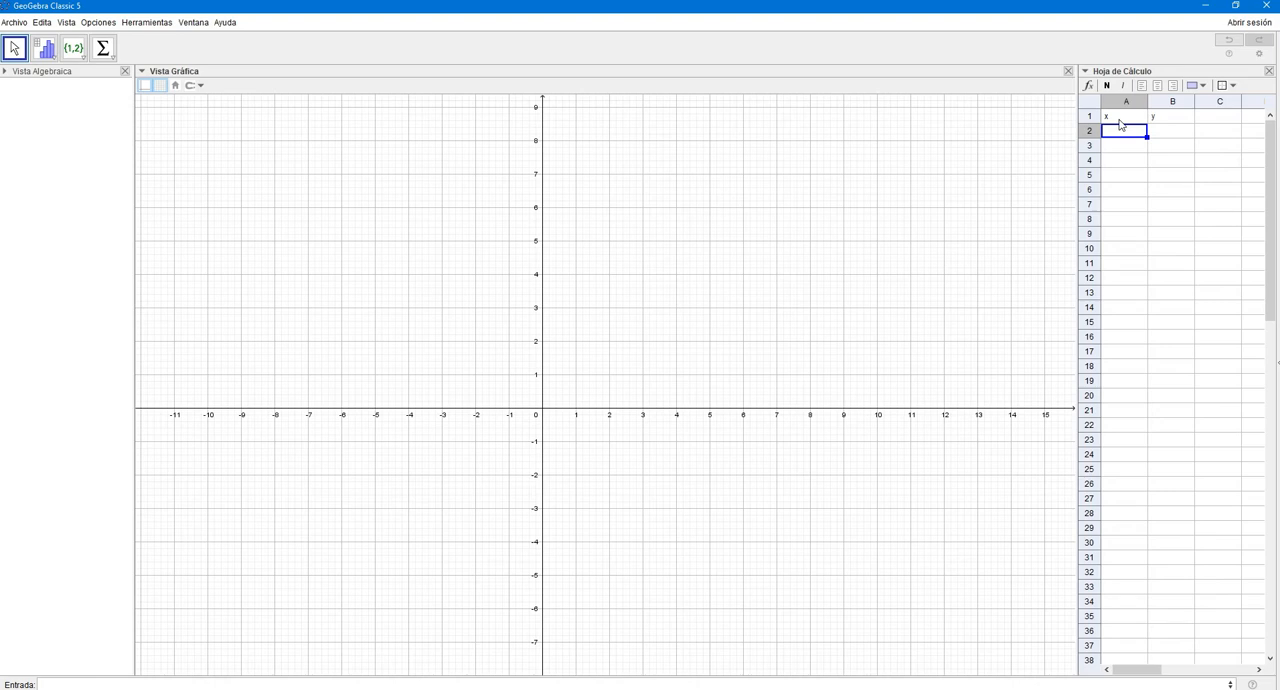
pyautogui.write('-3')
pyautogui.press('Return')
pyautogui.write('-2')
pyautogui.press('Return')
pyautogui.write('-2')
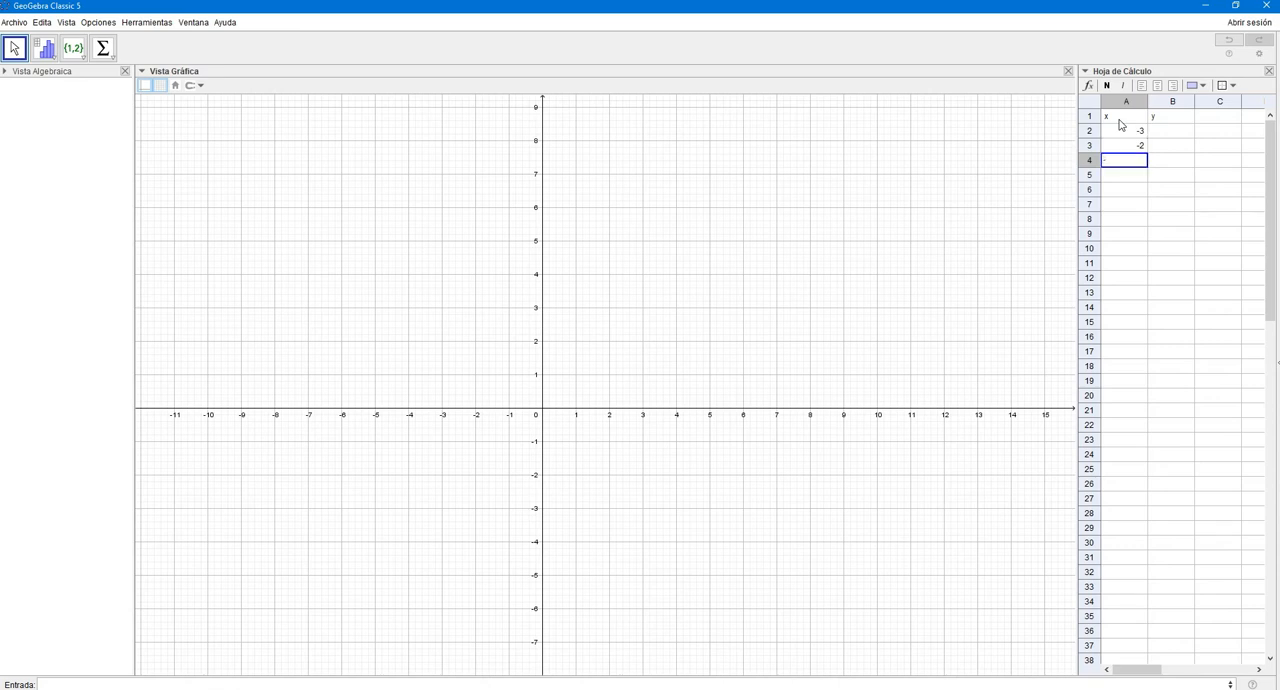
pyautogui.press('BackSpace')
pyautogui.press('Return')
pyautogui.press('Up')
pyautogui.write('-1')
pyautogui.press('Return')
pyautogui.write('0')
pyautogui.press('Return')
pyautogui.write('1')
pyautogui.write('2')
pyautogui.press('BackSpace')
pyautogui.press('Return')
pyautogui.write('2')
pyautogui.press('Return')
pyautogui.write('3')
pyautogui.press('Return')
# - Show the spreadsheet's formula bar and enter the formula =2A2+3 in cell B2
pyautogui.press('Right')
pyautogui.press('Up')
pyautogui.press('Up')
pyautogui.press('Up')
pyautogui.press('Up')
pyautogui.press('Up')
pyautogui.press('Up')
pyautogui.press('Up')
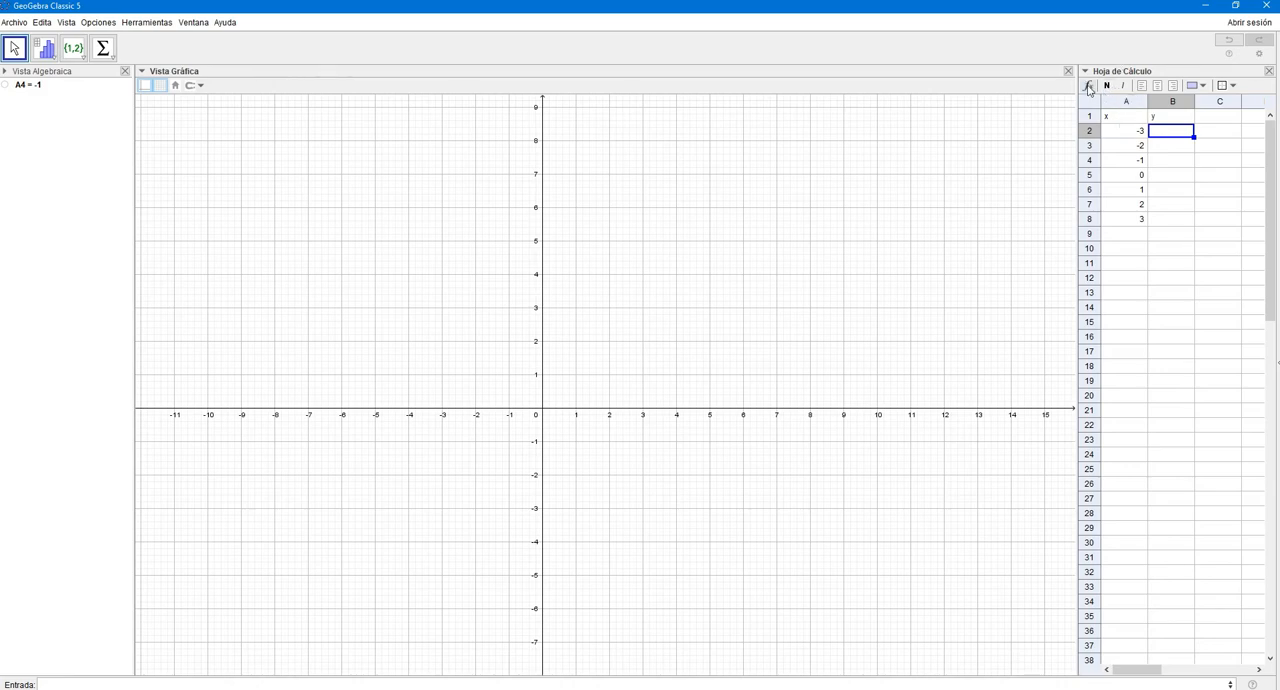
pyautogui.click(1088, 86)
pyautogui.click(1175, 104)
pyautogui.write('=')
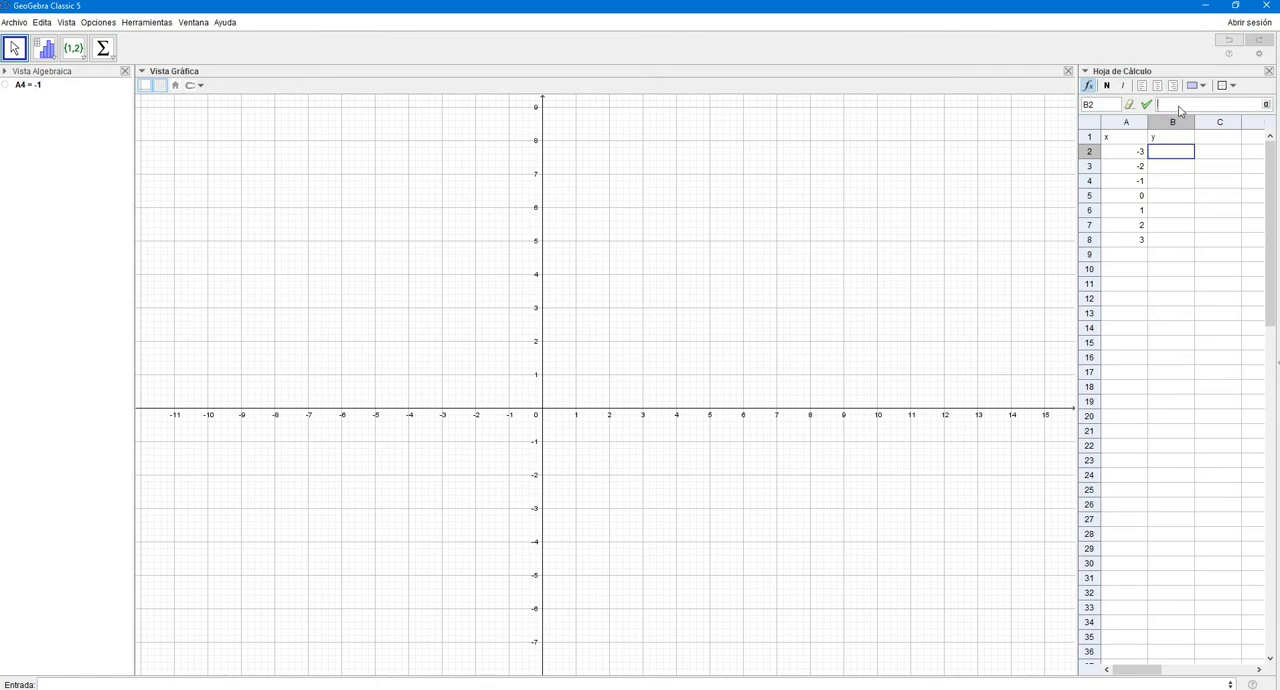
pyautogui.write('2*')
pyautogui.click(1131, 156)
pyautogui.write('+3')
pyautogui.press('Return')
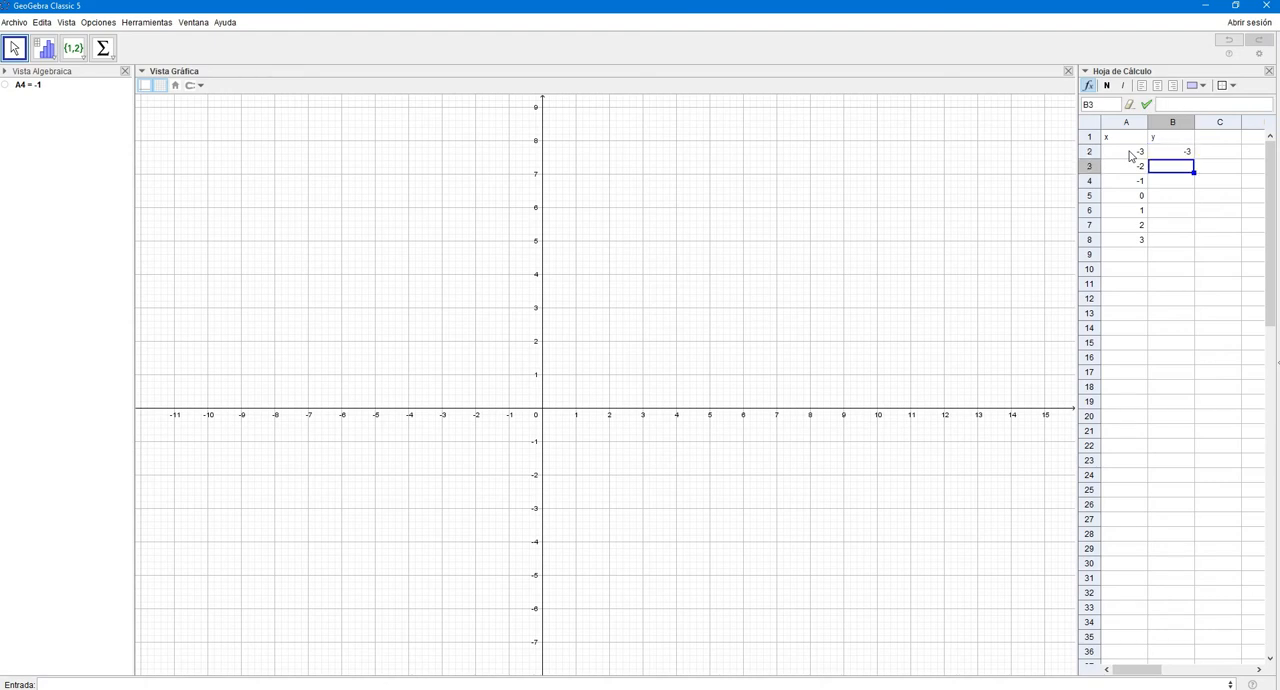
# - Try to add an explicit multiplication sign to the formula in cell B2
pyautogui.click(1166, 151)
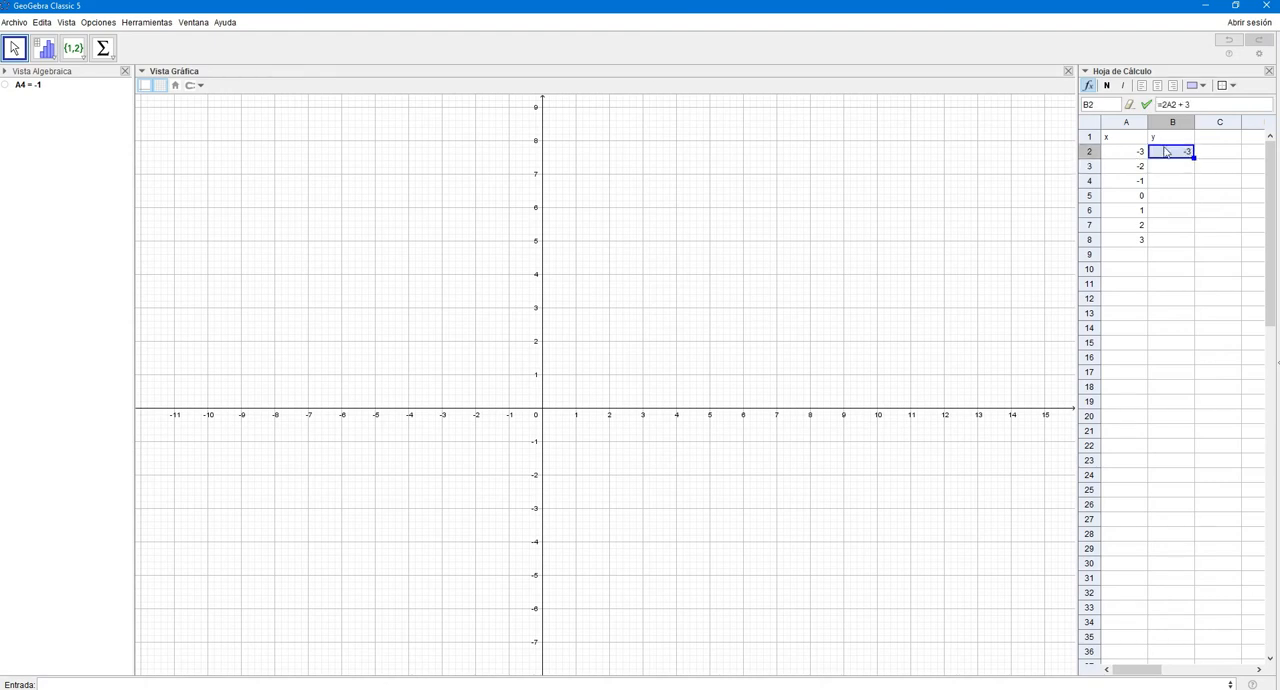
pyautogui.click(1170, 104)
pyautogui.write('*')
pyautogui.press('Return')
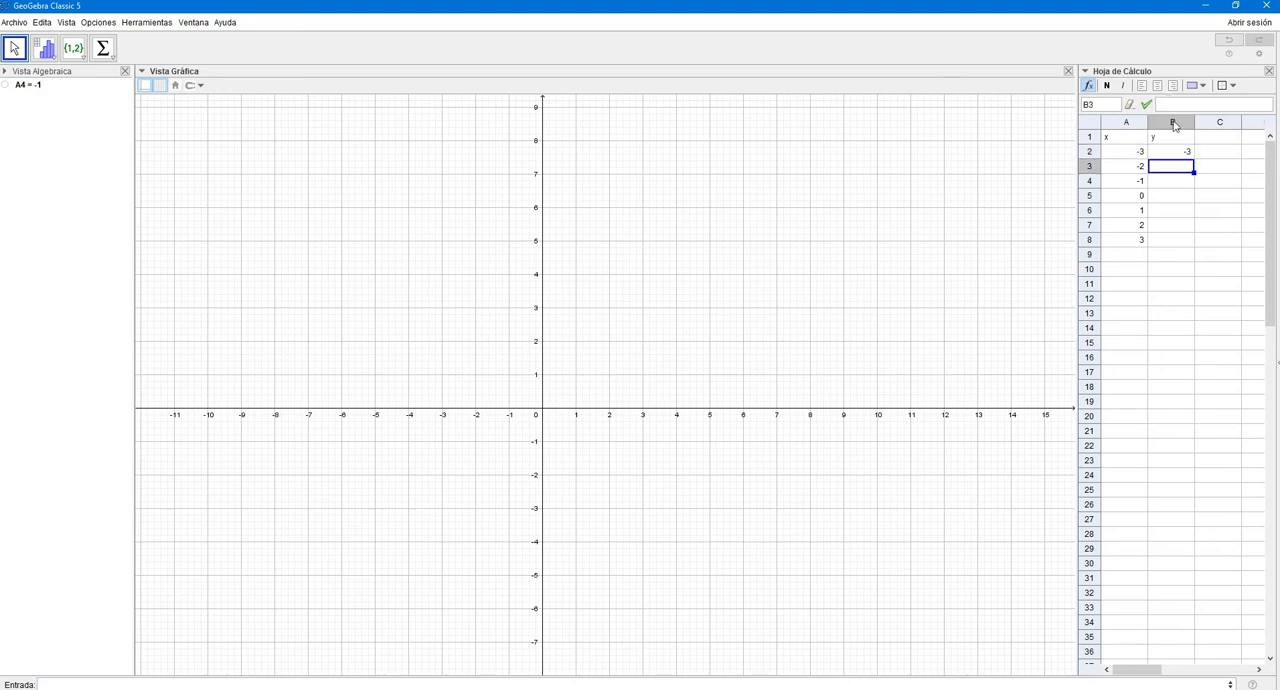
# - Copy the formula in B2 down the y column to cell B8
pyautogui.click(1178, 153)
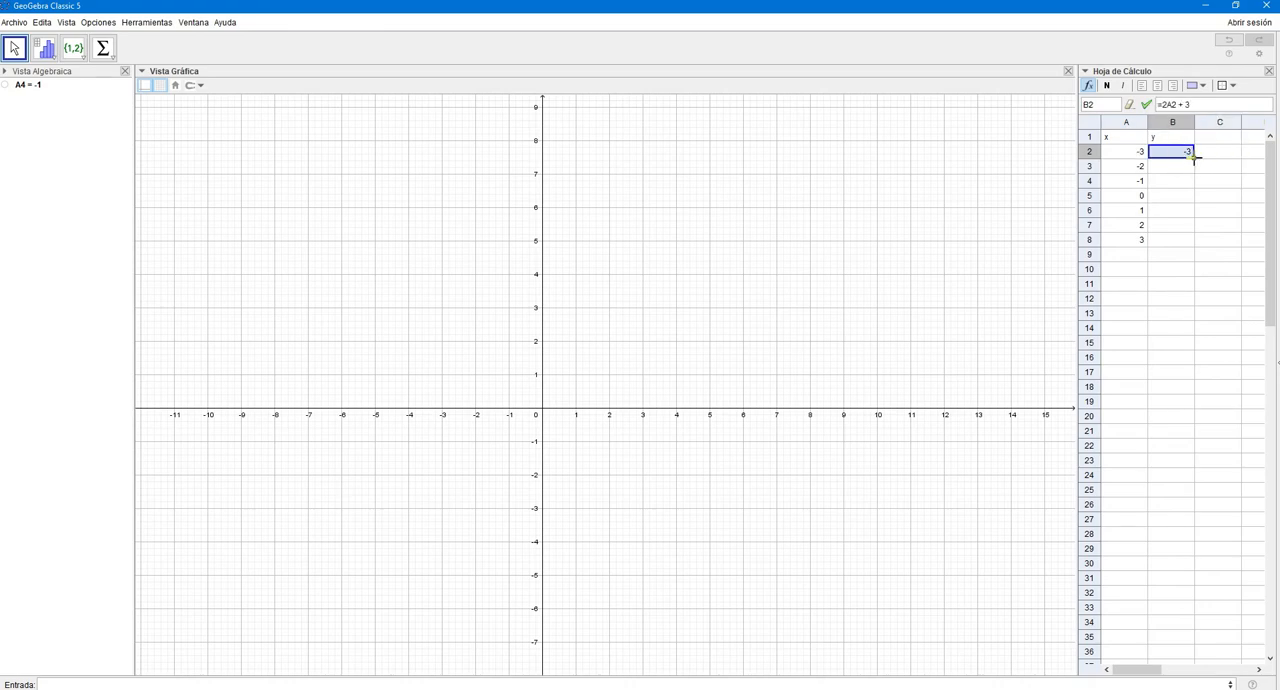
pyautogui.moveTo(1195, 157); pyautogui.dragTo(1195, 242)
pyautogui.click(1173, 245)
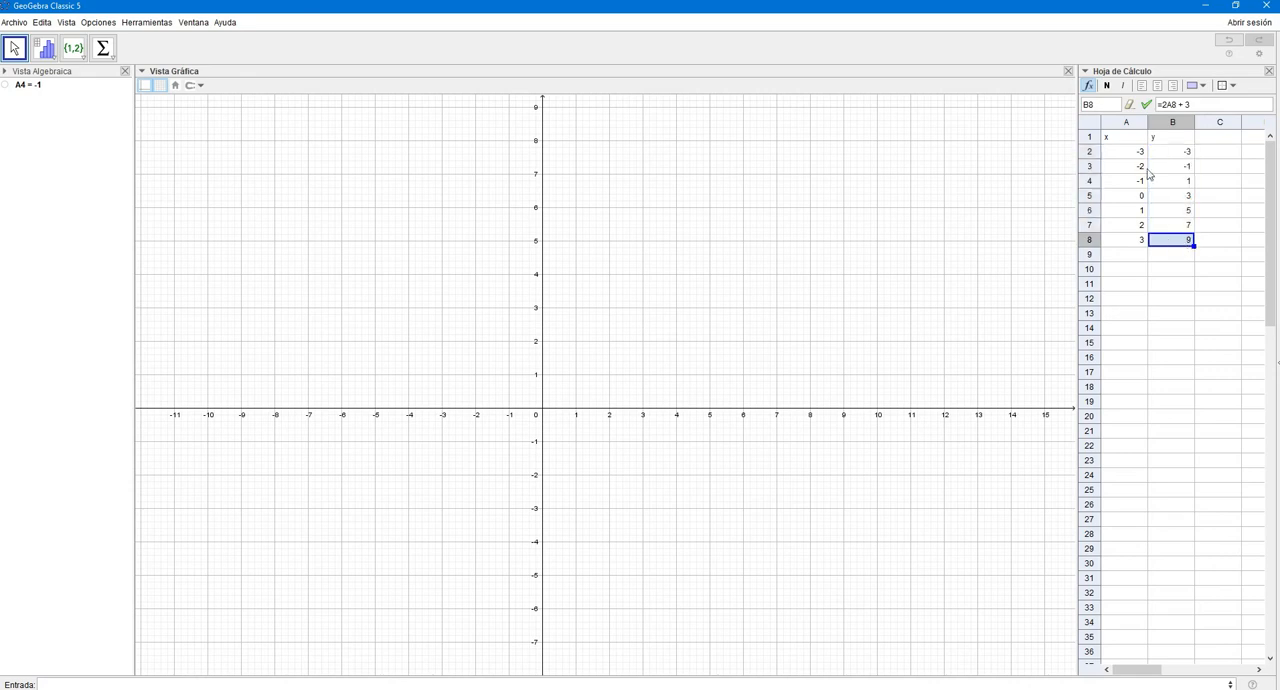
# - Center the contents of A1:B8 and apply borders to all of its cells
pyautogui.moveTo(1127, 140); pyautogui.dragTo(1175, 241)
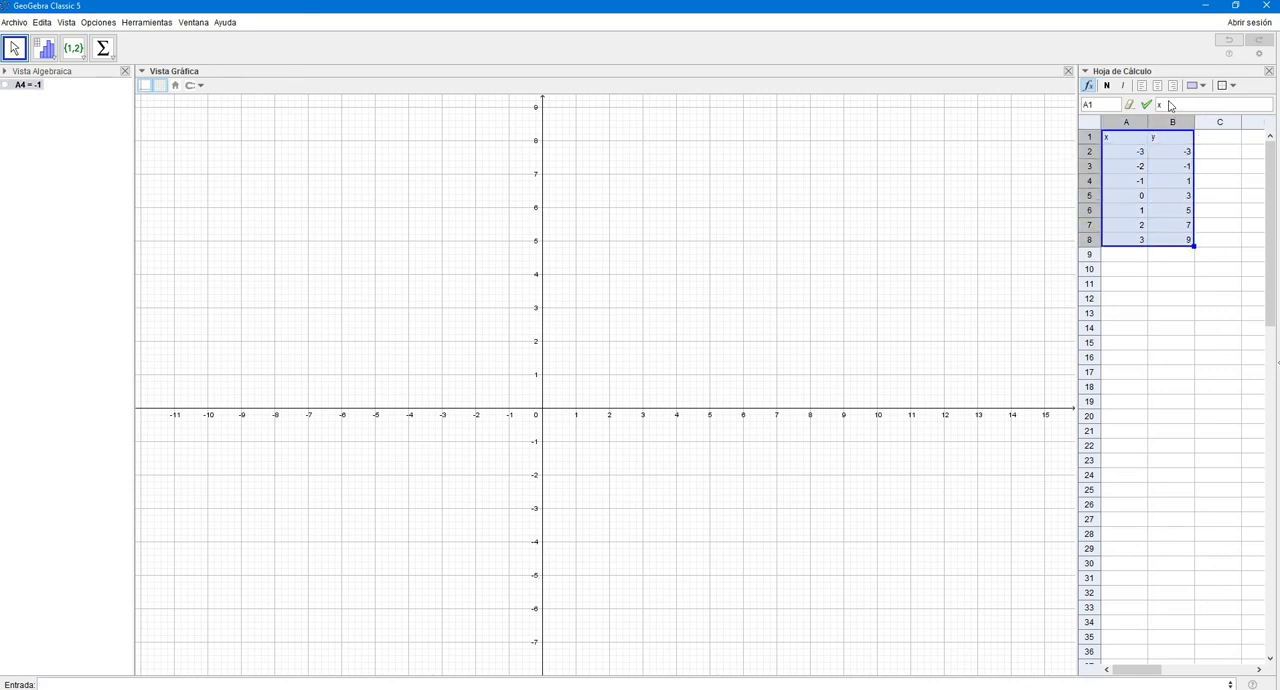
pyautogui.click(1157, 85)
pyautogui.click(1232, 85)
pyautogui.click(1266, 105)
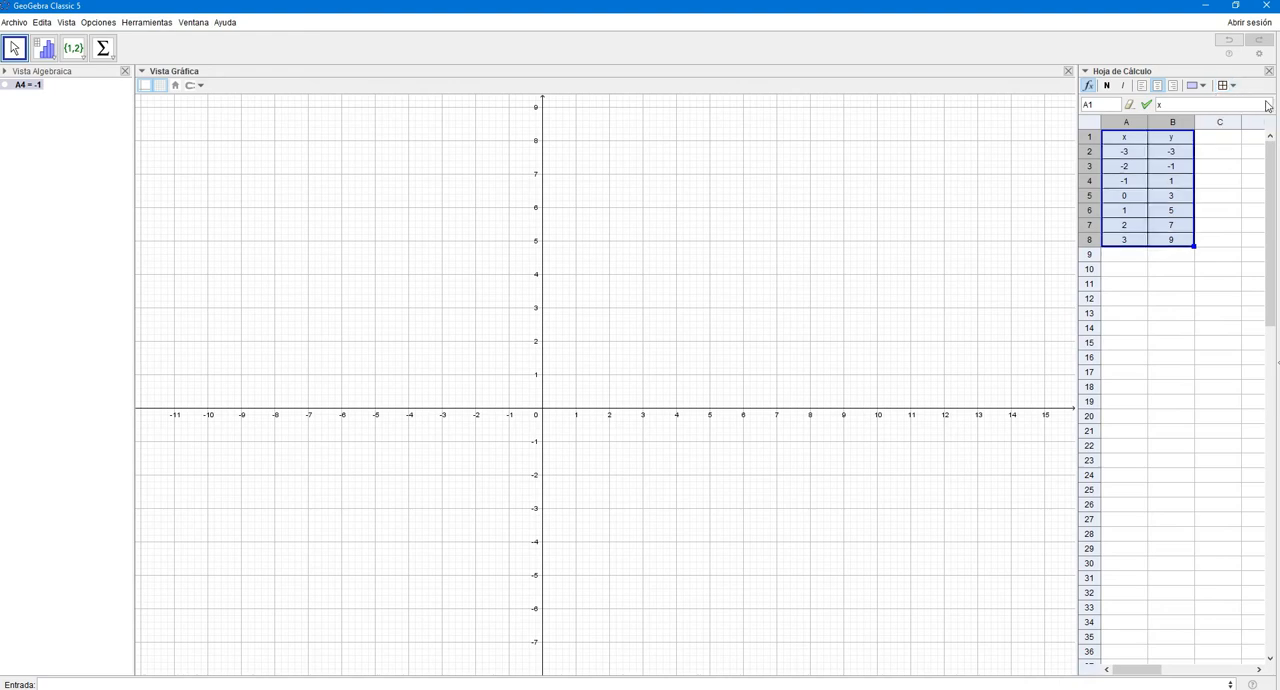
# - Give the header cells A1 and B1 a light purple background
pyautogui.moveTo(1188, 137); pyautogui.dragTo(1115, 141)
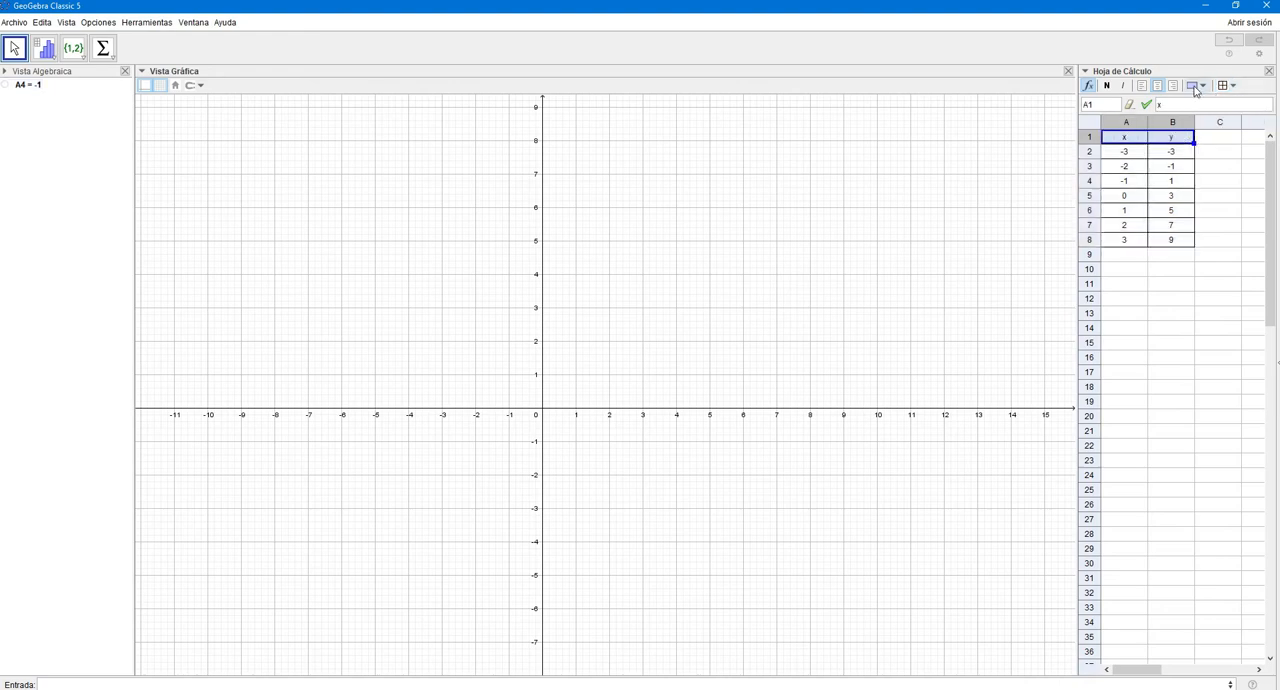
pyautogui.click(1194, 86)
pyautogui.click(1224, 167)
pyautogui.click(1216, 225)
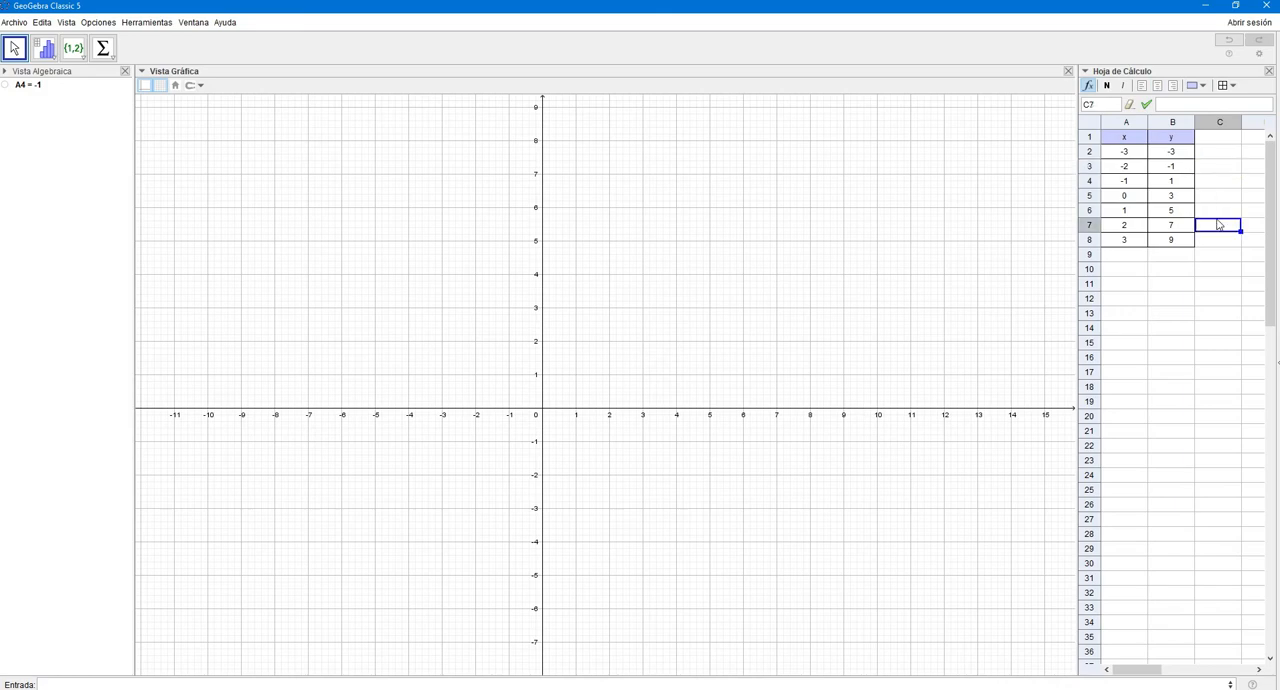
# - Create a table object from A1:B8 and move it to about x = 12 near the upper edge of the plot
pyautogui.moveTo(1123, 145); pyautogui.dragTo(1171, 241)
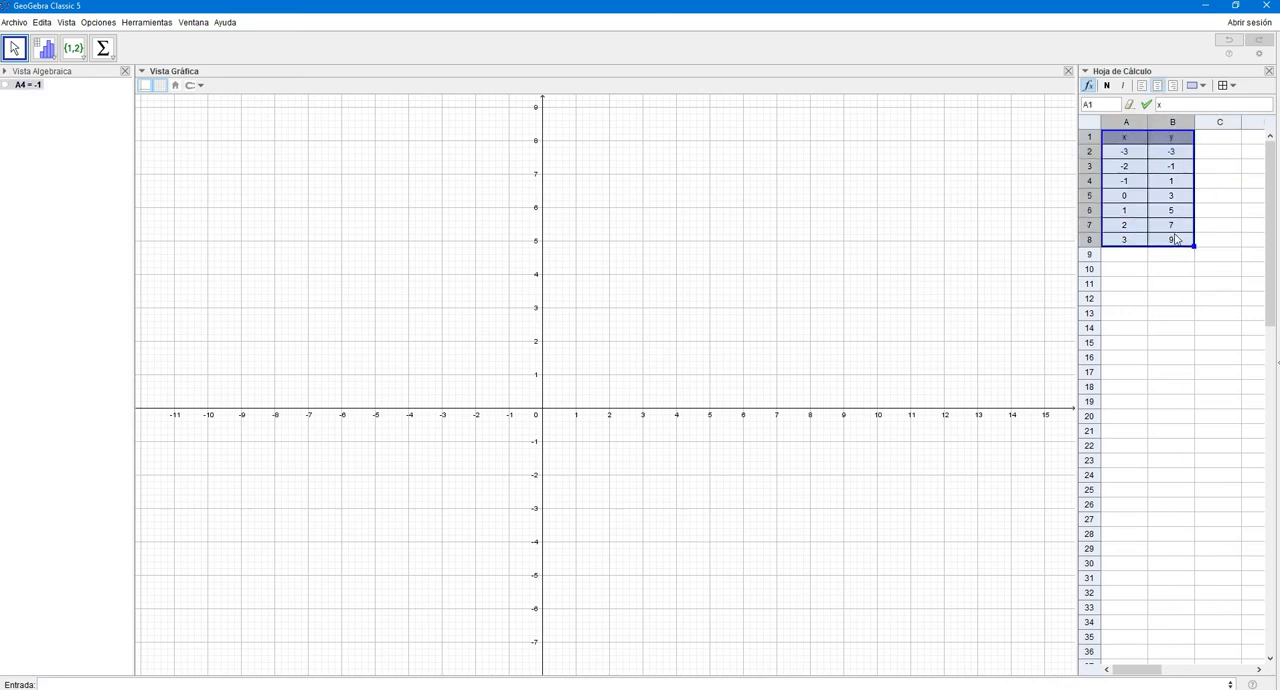
pyautogui.rightClick(1127, 182)
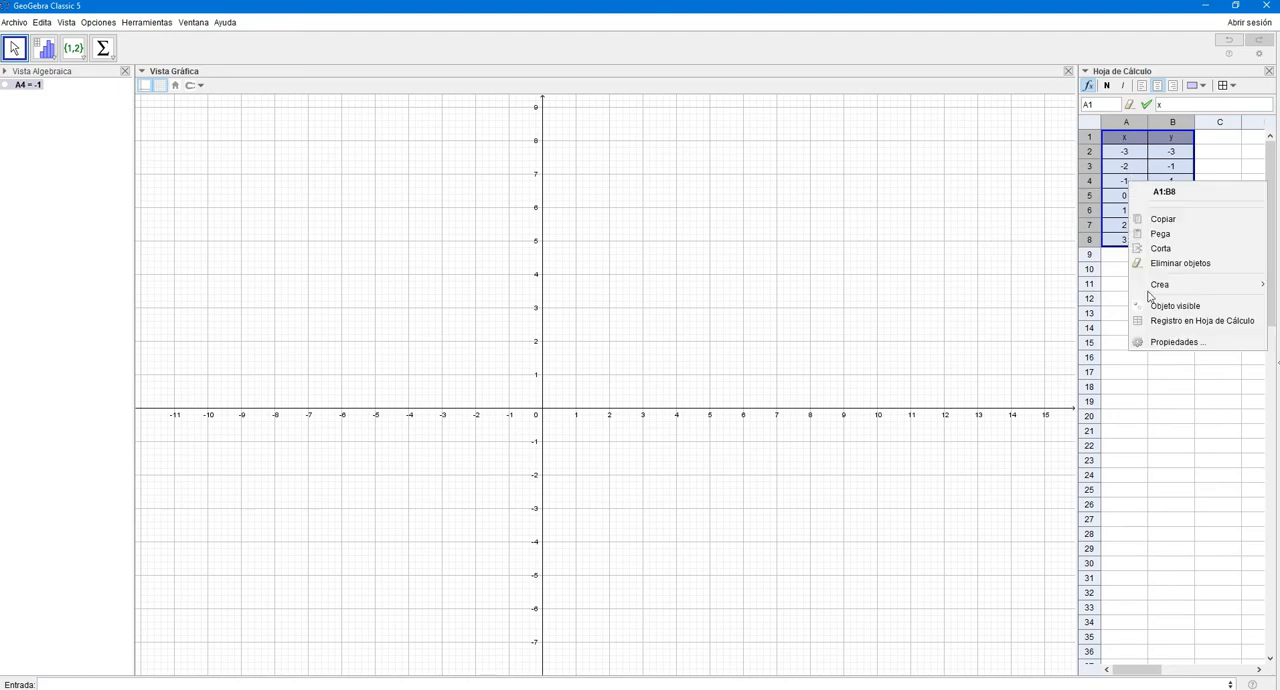
pyautogui.moveTo(1160, 290)
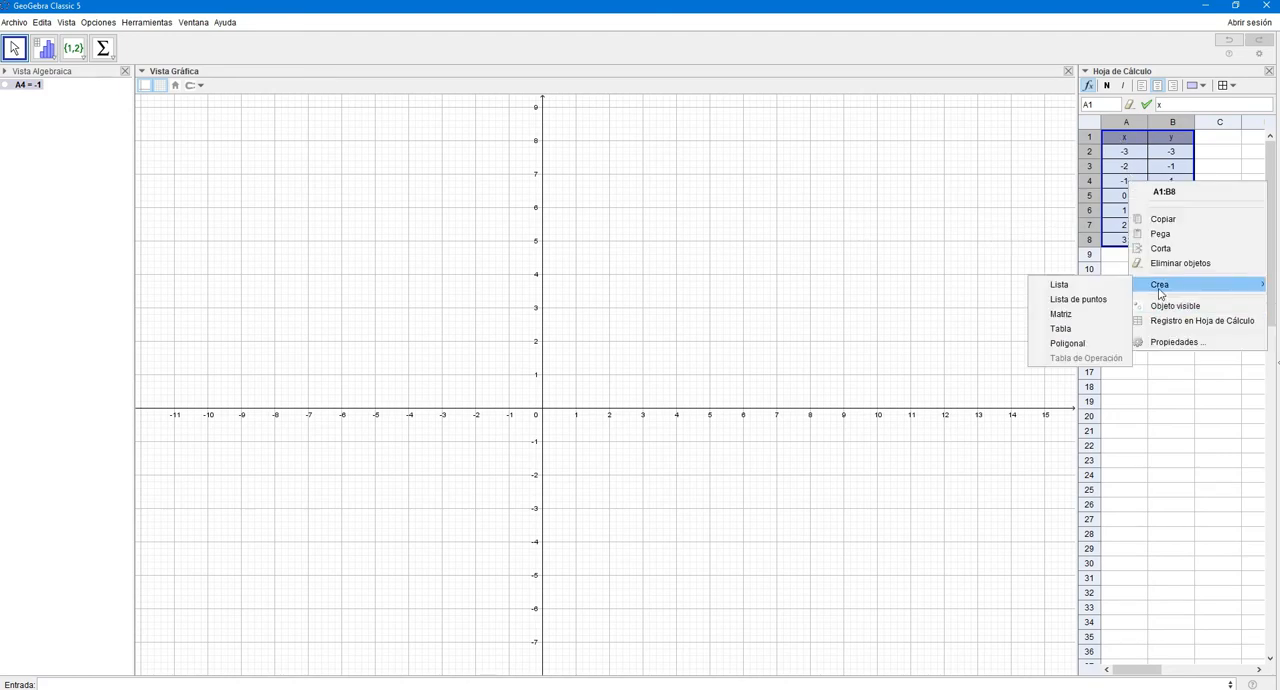
pyautogui.click(1061, 330)
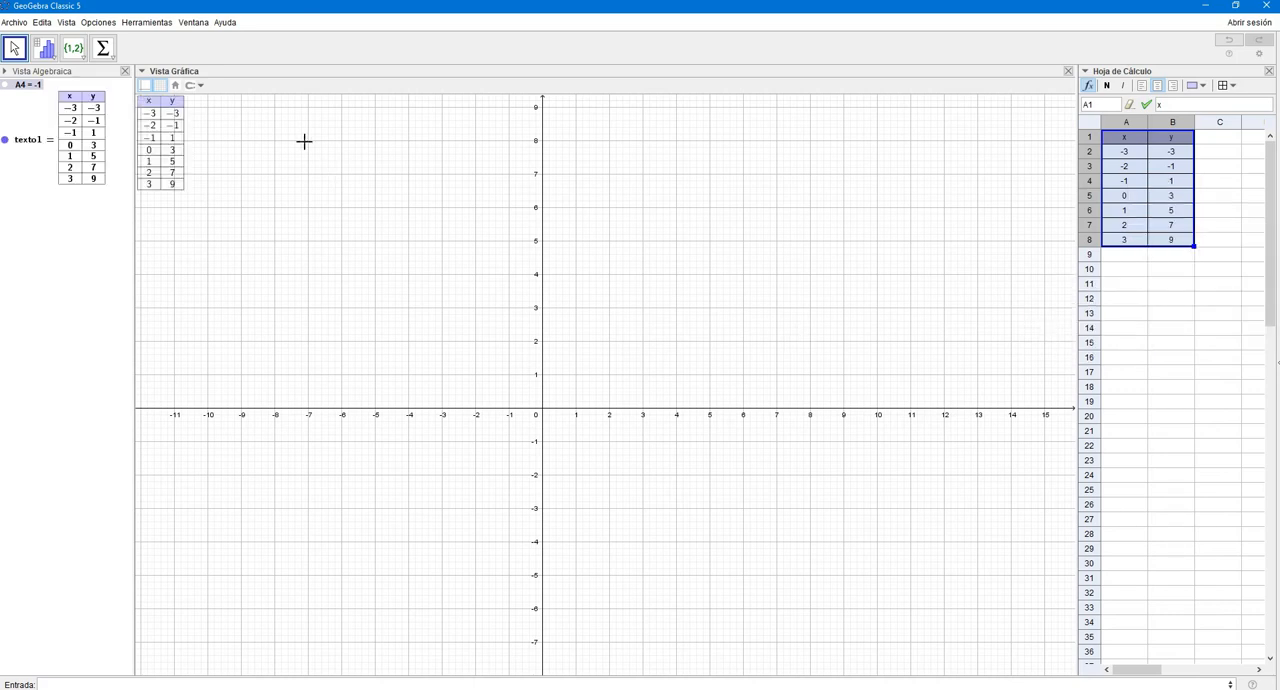
pyautogui.click(160, 104)
pyautogui.moveTo(160, 104); pyautogui.dragTo(950, 119)
# - Create a list of points from the spreadsheet range A1:B8
pyautogui.moveTo(1125, 137); pyautogui.dragTo(1167, 243)
pyautogui.rightClick(1167, 243)
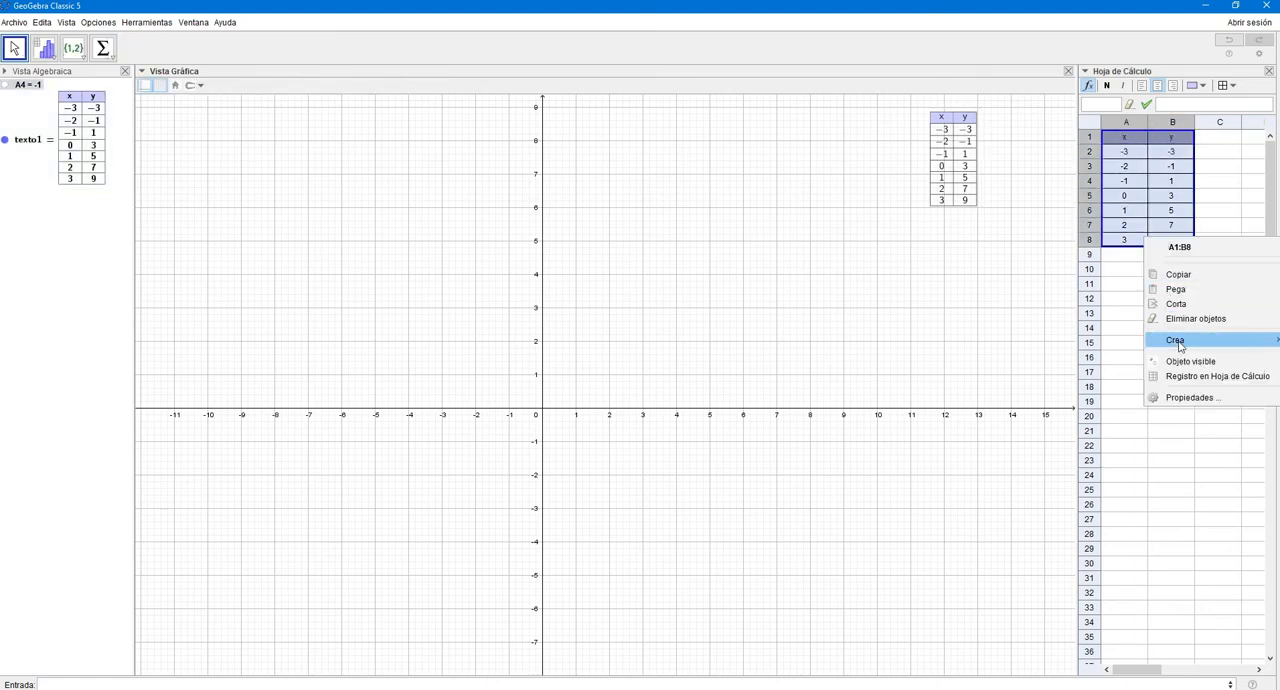
pyautogui.moveTo(1179, 347)
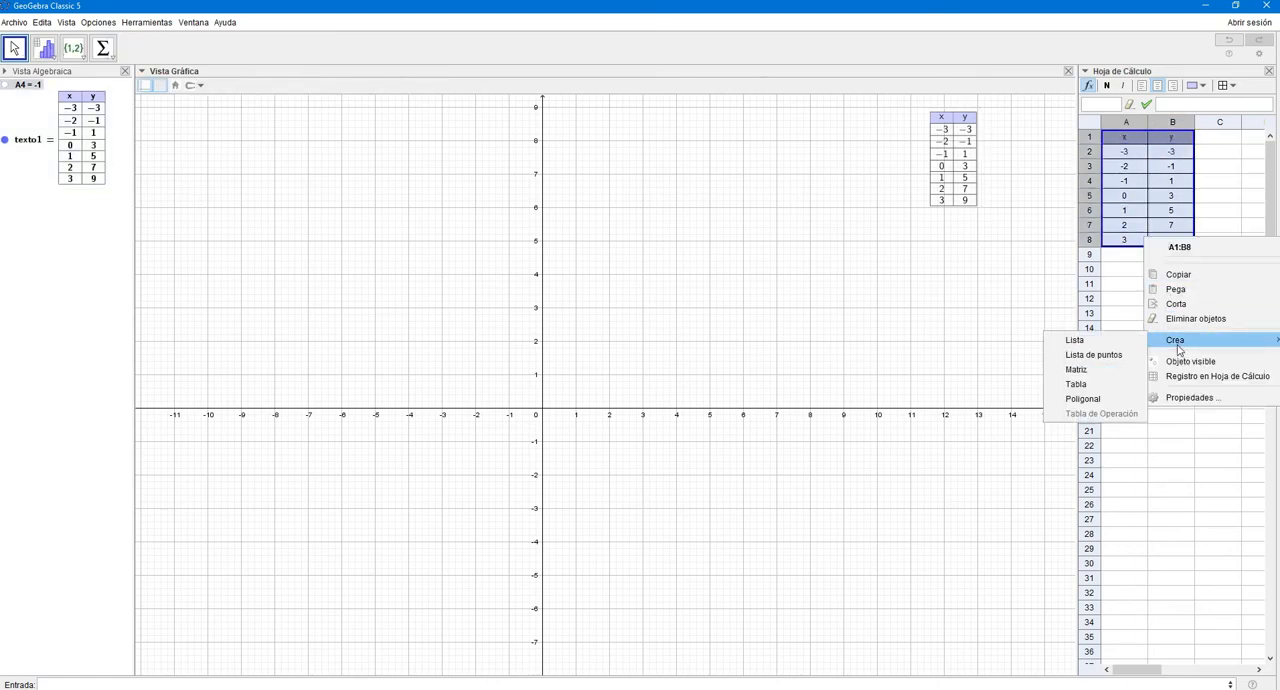
pyautogui.click(1069, 358)
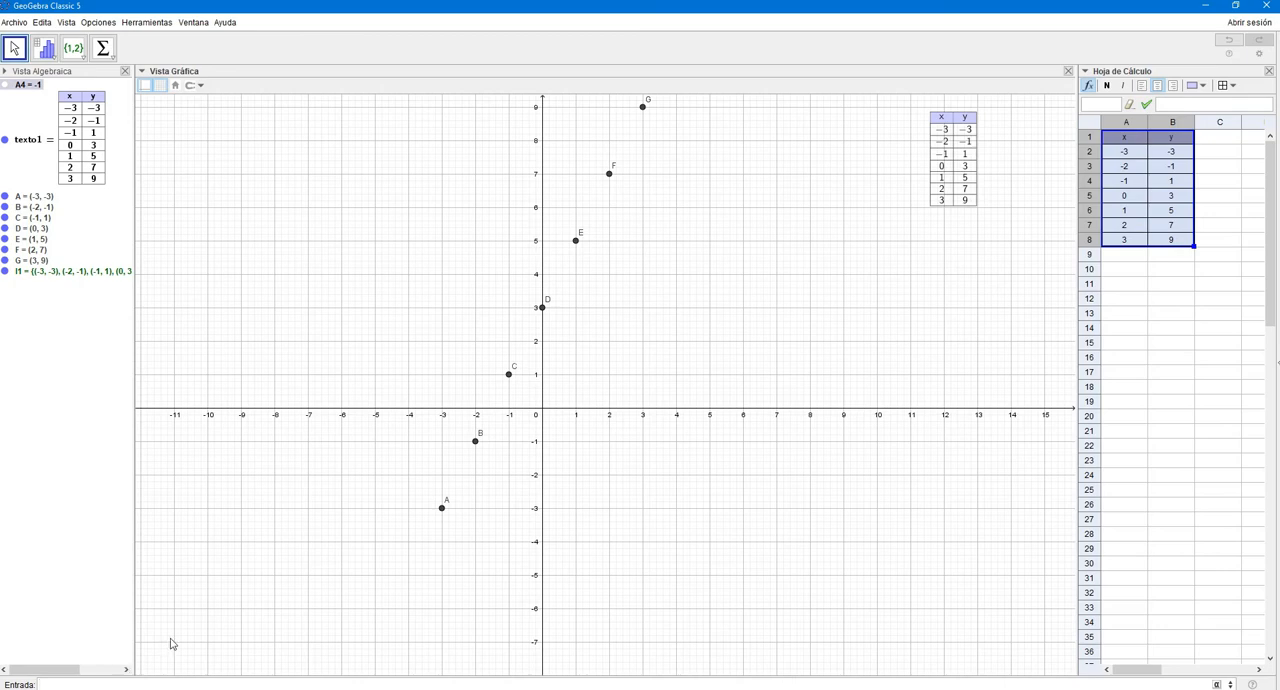
# - Graph the linear function 2x+3 through the plotted points
pyautogui.write('x+3')
pyautogui.press('Return')
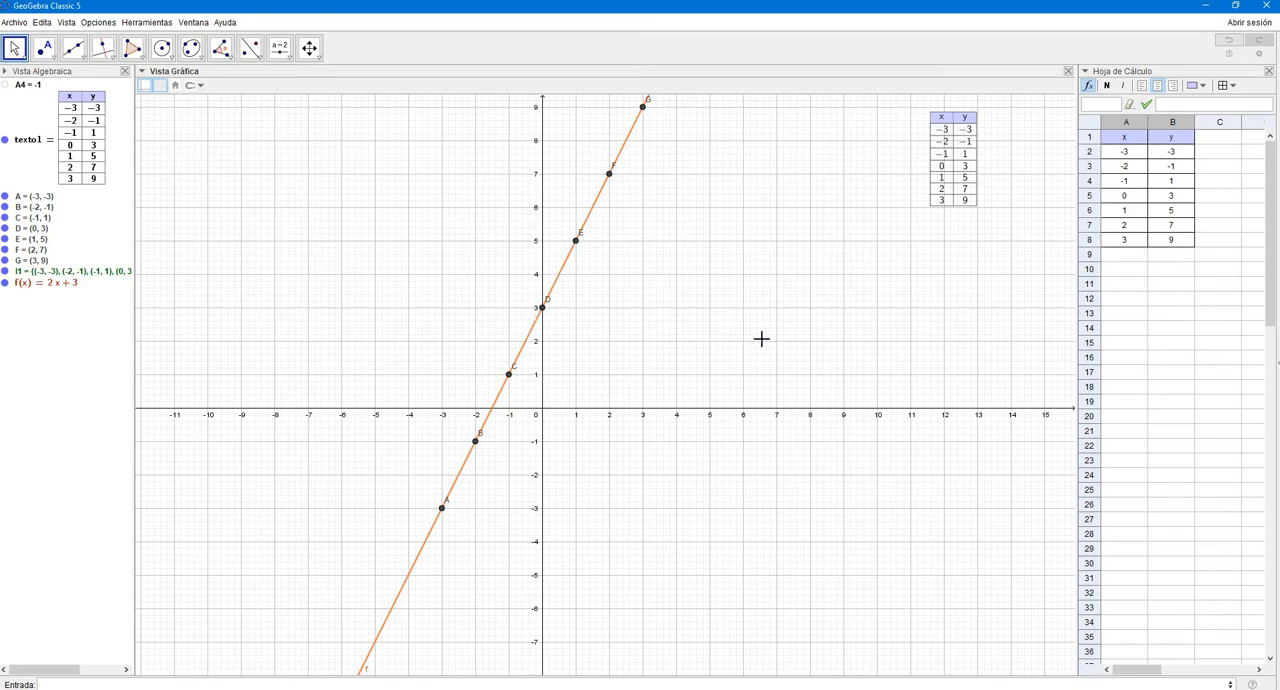
# - Start a new blank file, discarding the table of values construction without saving
pyautogui.click(15, 22)
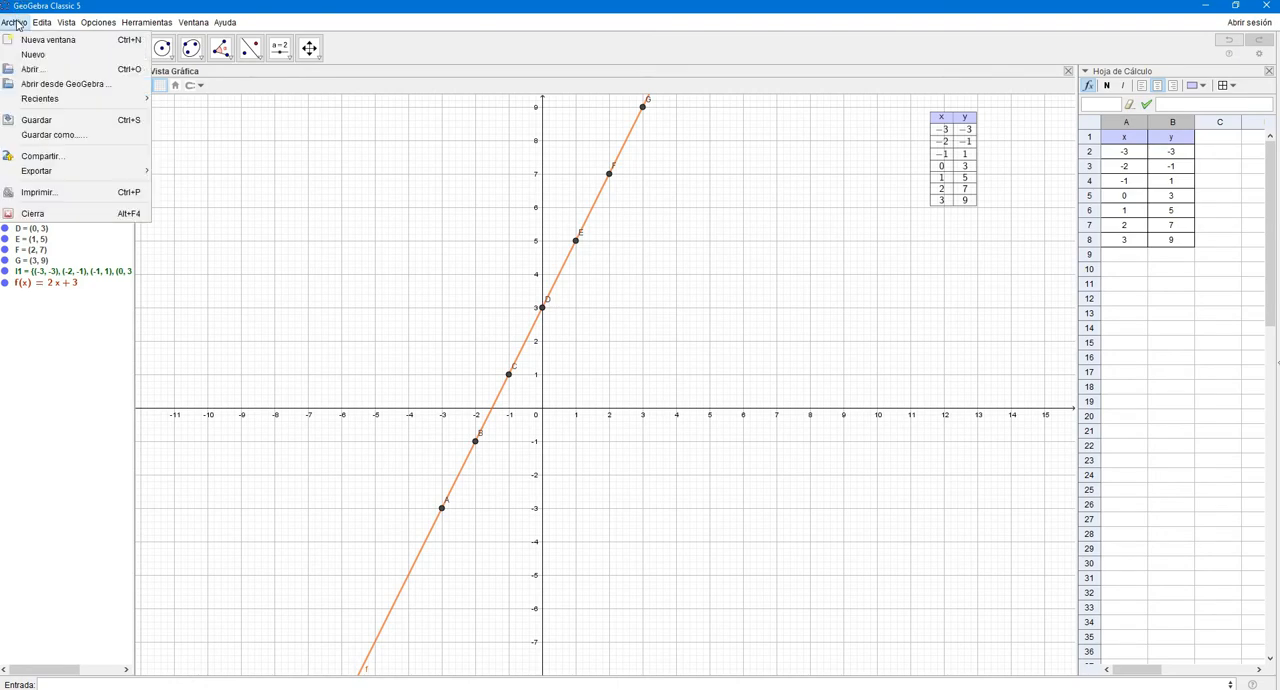
pyautogui.click(56, 56)
pyautogui.click(643, 366)
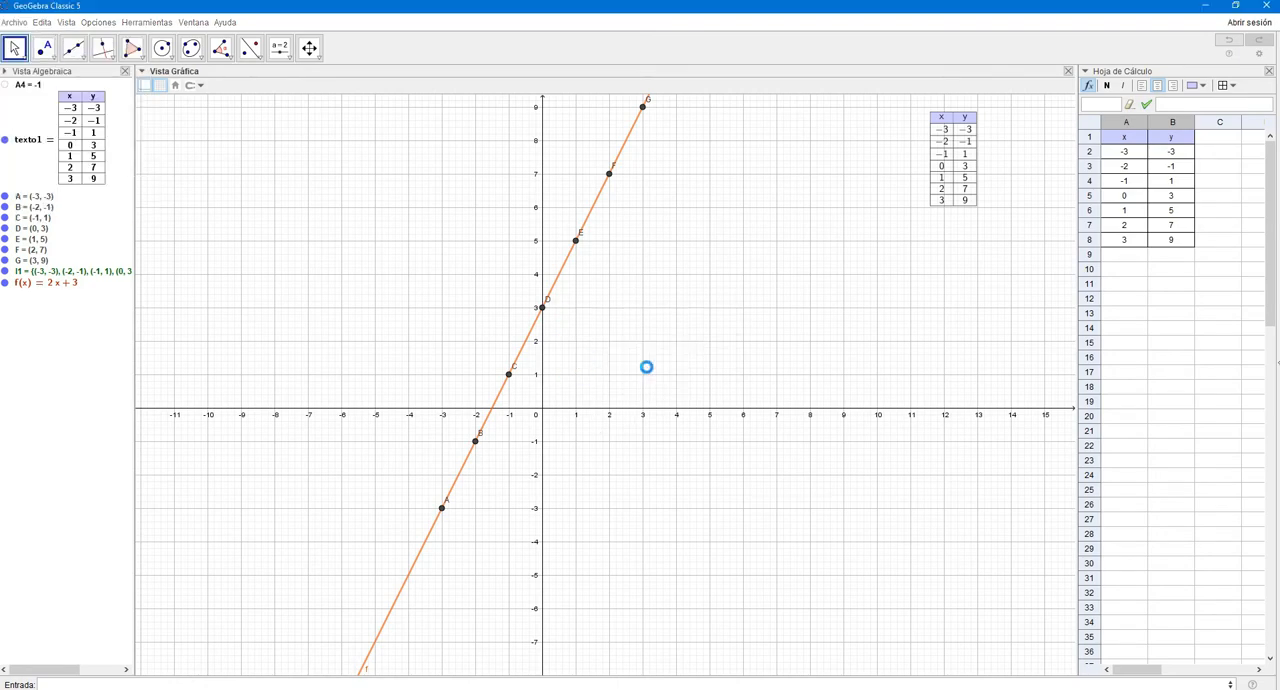
# - Enter the x-values -3, -2, -1, 0, 1, 2 and 3 in spreadsheet cells A2 to A8
pyautogui.moveTo(360, 249); pyautogui.dragTo(622, 309)
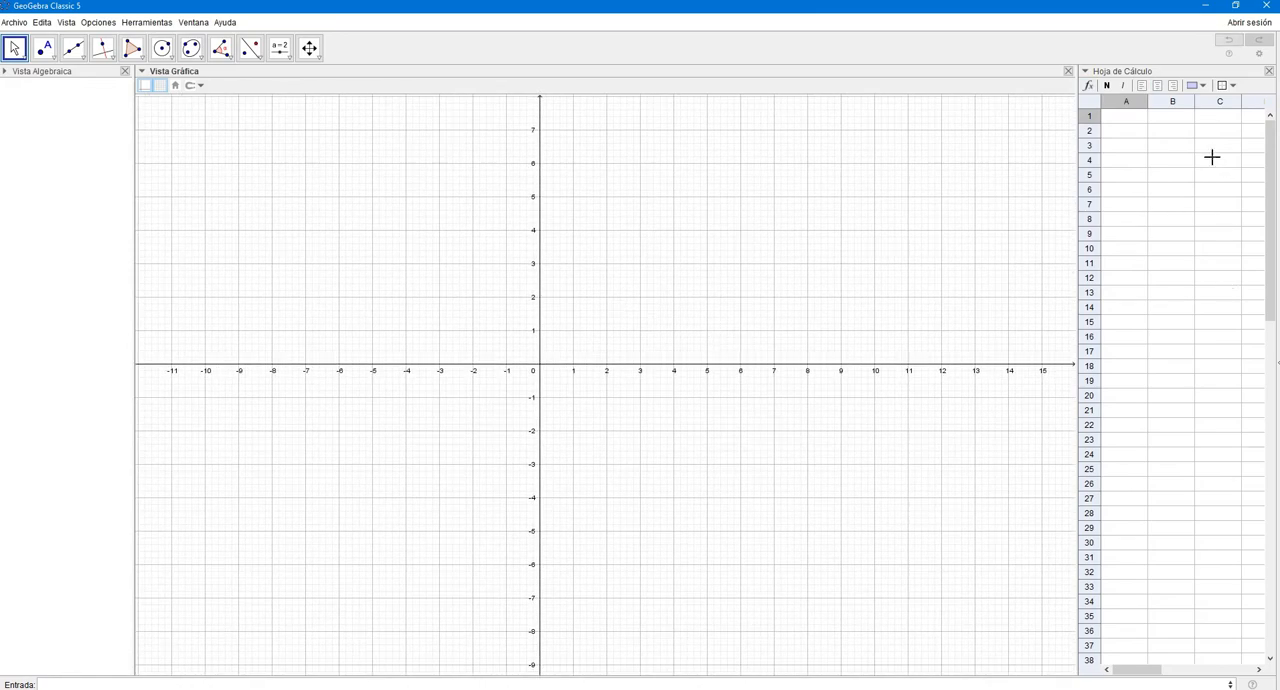
pyautogui.click(1135, 120)
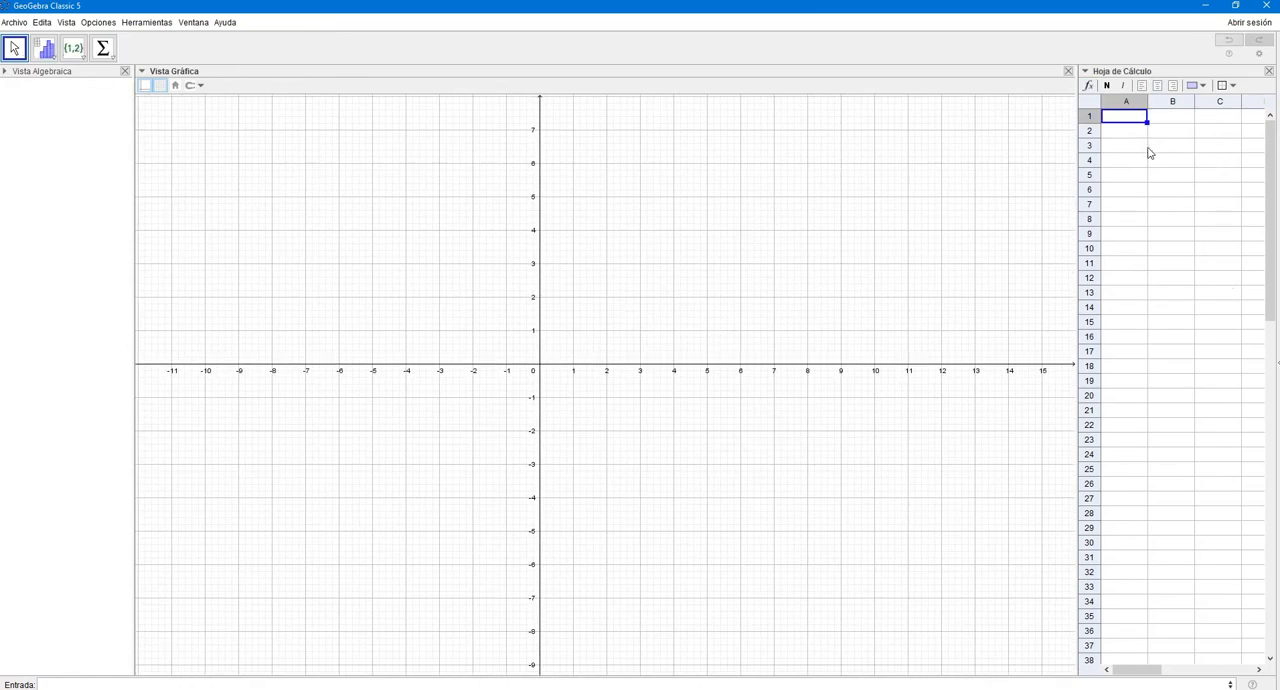
pyautogui.press('Down')
pyautogui.write('-')
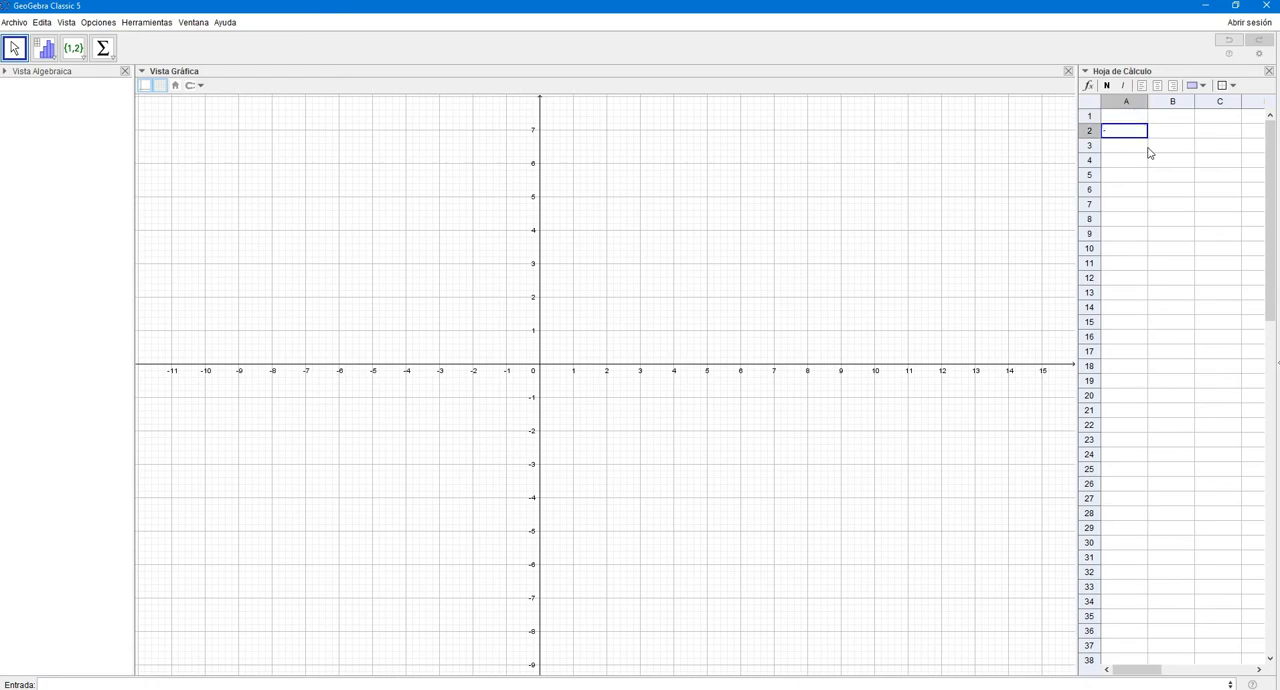
pyautogui.write('3')
pyautogui.press('Return')
pyautogui.write('-2')
pyautogui.press('Return')
pyautogui.write('-')
pyautogui.press('Return')
pyautogui.press('Up')
pyautogui.write('1')
pyautogui.press('BackSpace')
pyautogui.write('-1')
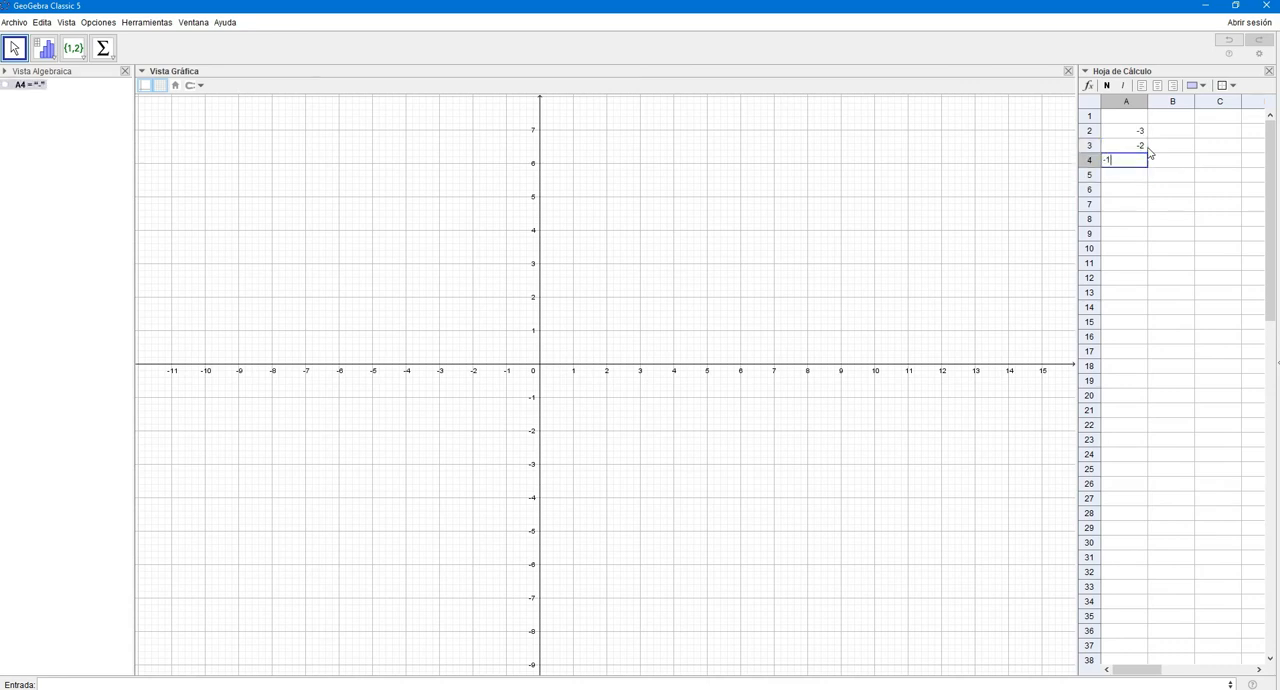
pyautogui.press('Return')
pyautogui.write('0')
pyautogui.press('Return')
pyautogui.write('1')
pyautogui.press('Return')
pyautogui.write('2')
pyautogui.press('Return')
pyautogui.write('3')
pyautogui.press('Return')
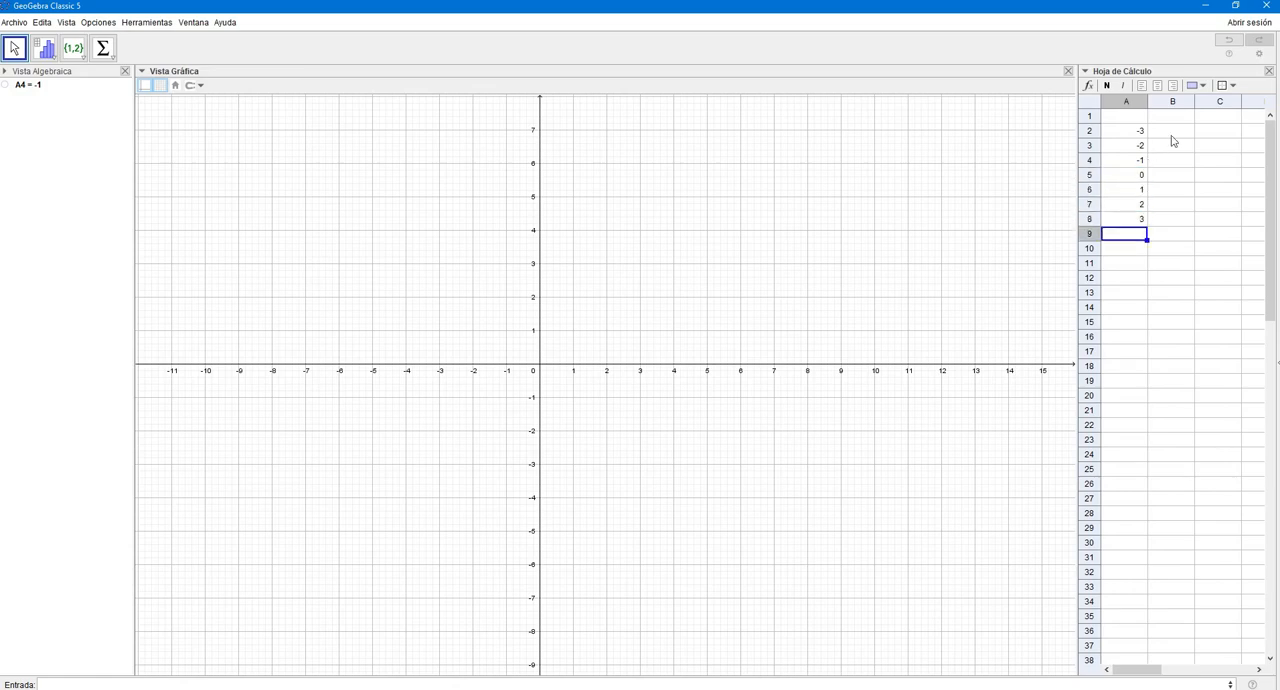
# - Center-align the contents of the spreadsheet range A2:B8
pyautogui.click(1171, 135)
pyautogui.moveTo(1136, 133); pyautogui.dragTo(1171, 203)
pyautogui.click(1157, 86)
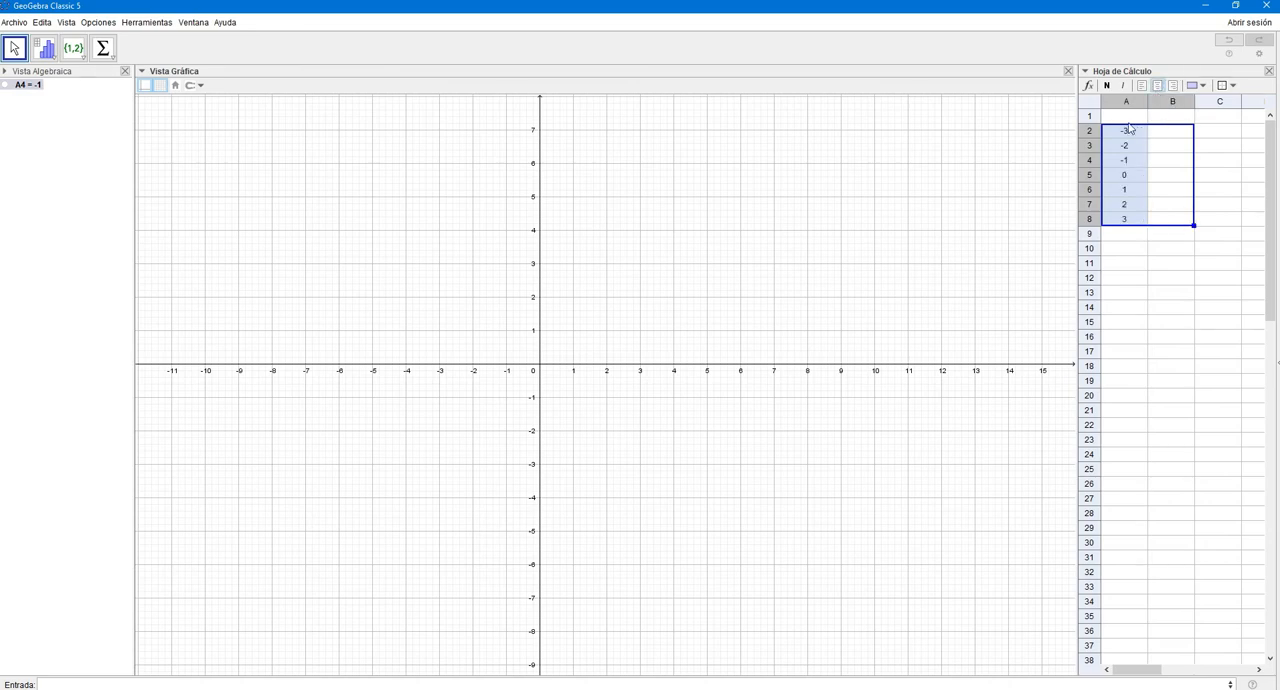
# - Enter the column headers x in A1 and y in B1 as text
pyautogui.click(1123, 117)
pyautogui.write("'")
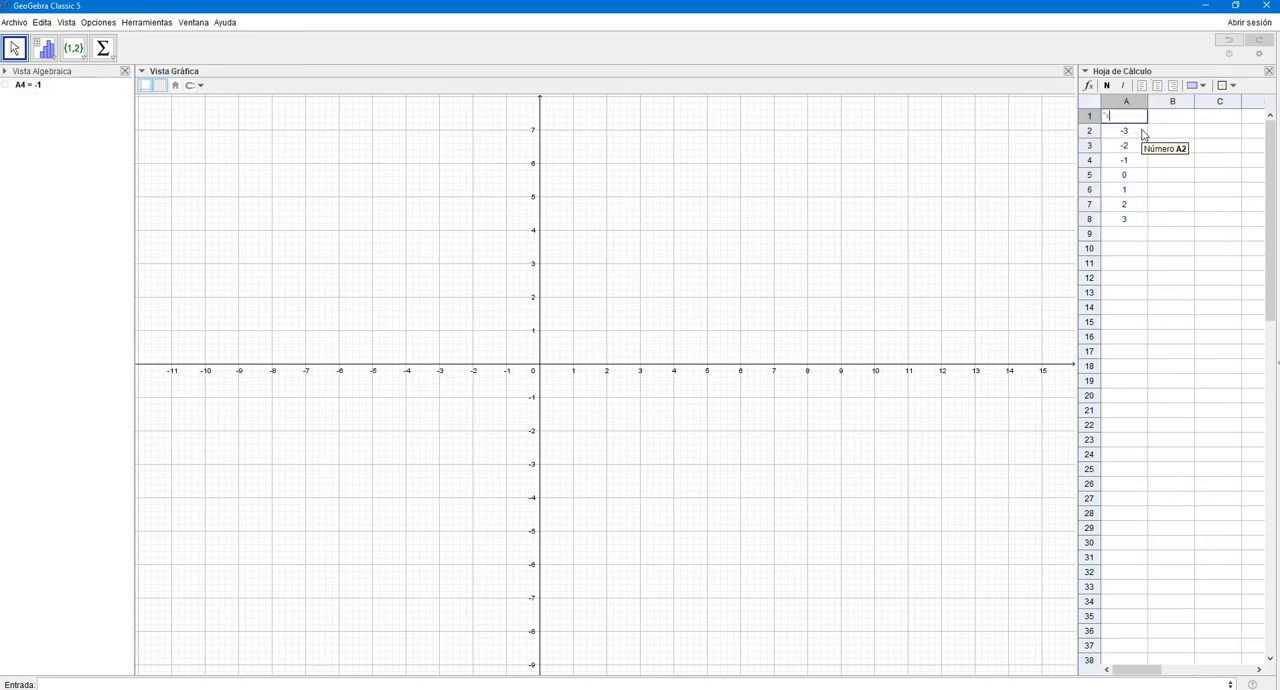
pyautogui.write('x')
pyautogui.press('Tab')
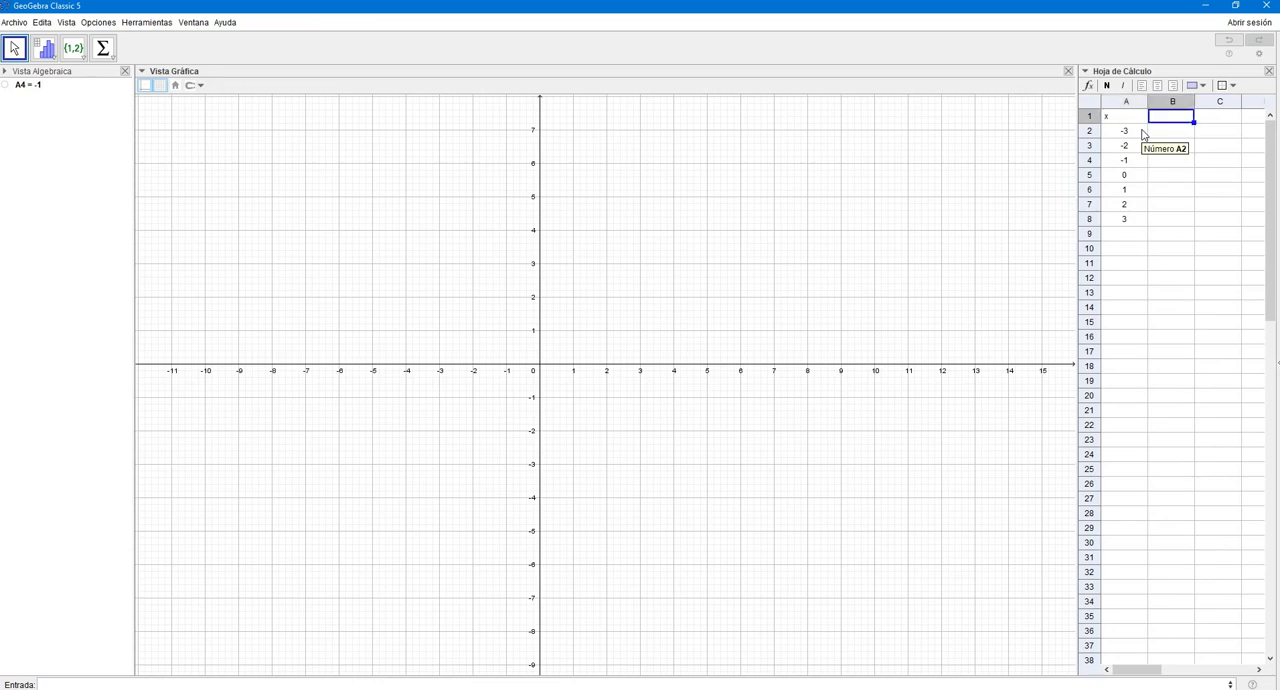
pyautogui.write("'")
pyautogui.write('y')
pyautogui.press('Return')
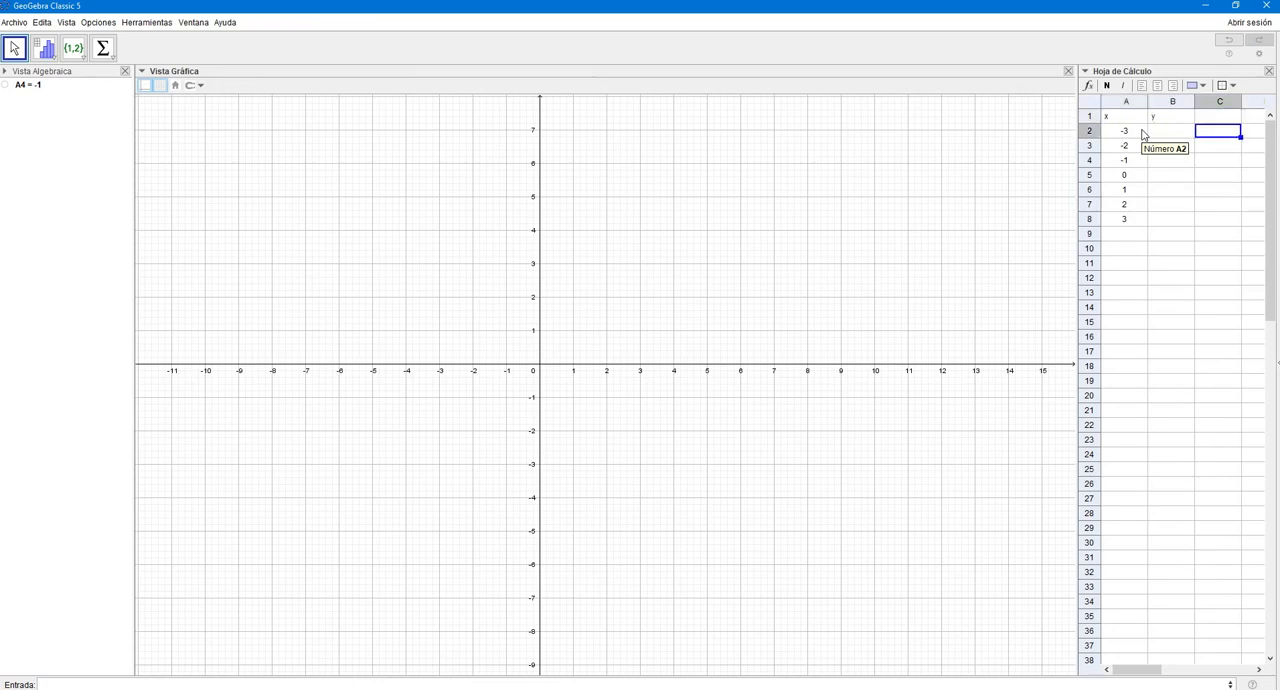
pyautogui.press('Up')
pyautogui.press('Left')
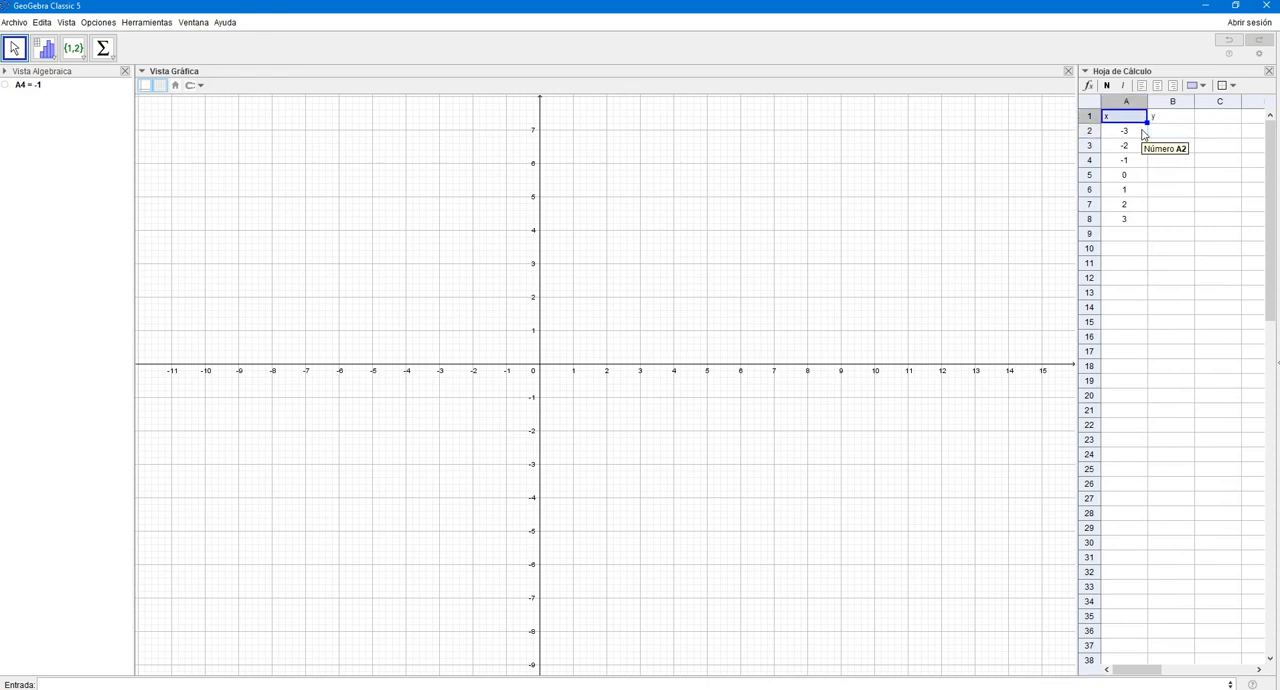
# - Show the spreadsheet's formula bar, enter the formula =A2^2-3 in B2 and fill it down through B8
pyautogui.click(1160, 131)
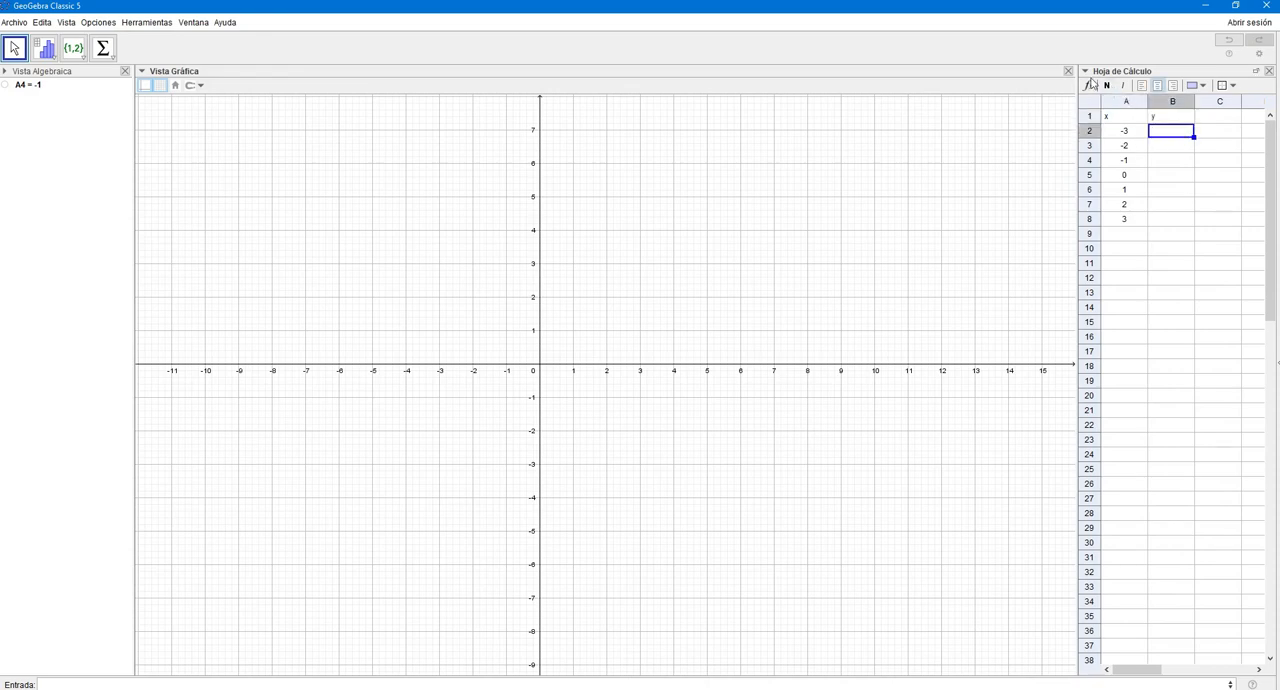
pyautogui.click(1089, 88)
pyautogui.click(1183, 105)
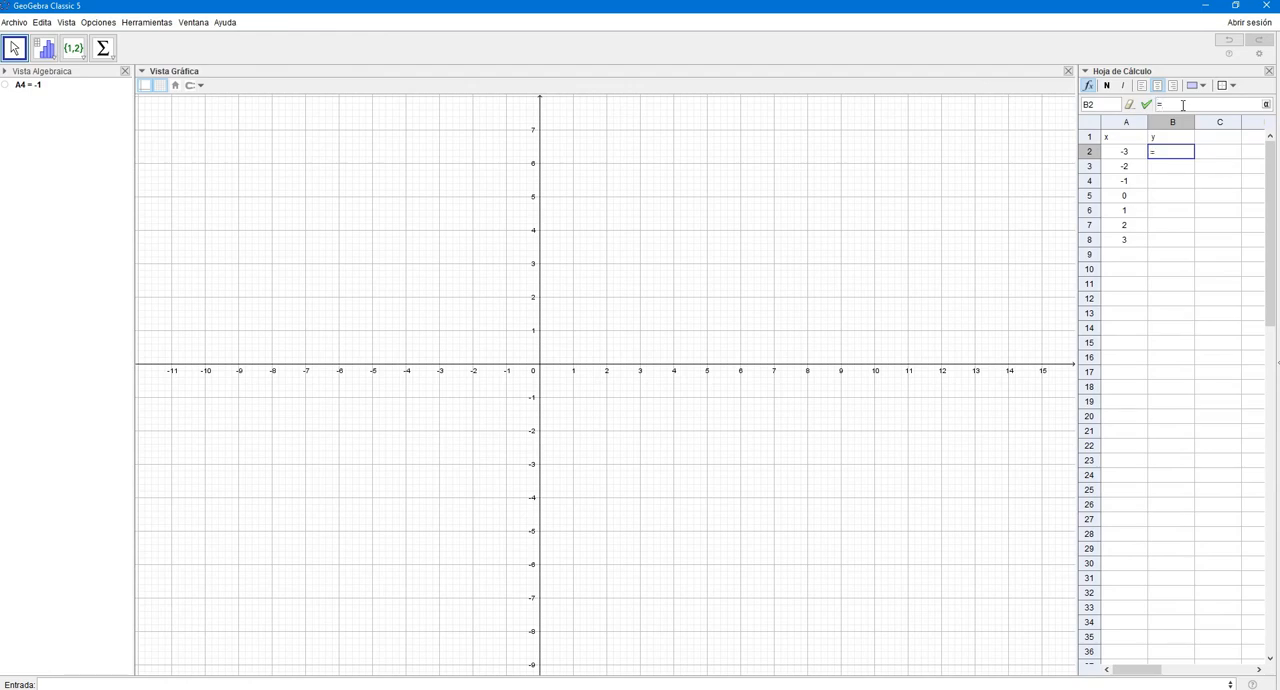
pyautogui.write('=')
pyautogui.click(1125, 151)
pyautogui.write('^2-3')
pyautogui.press('Return')
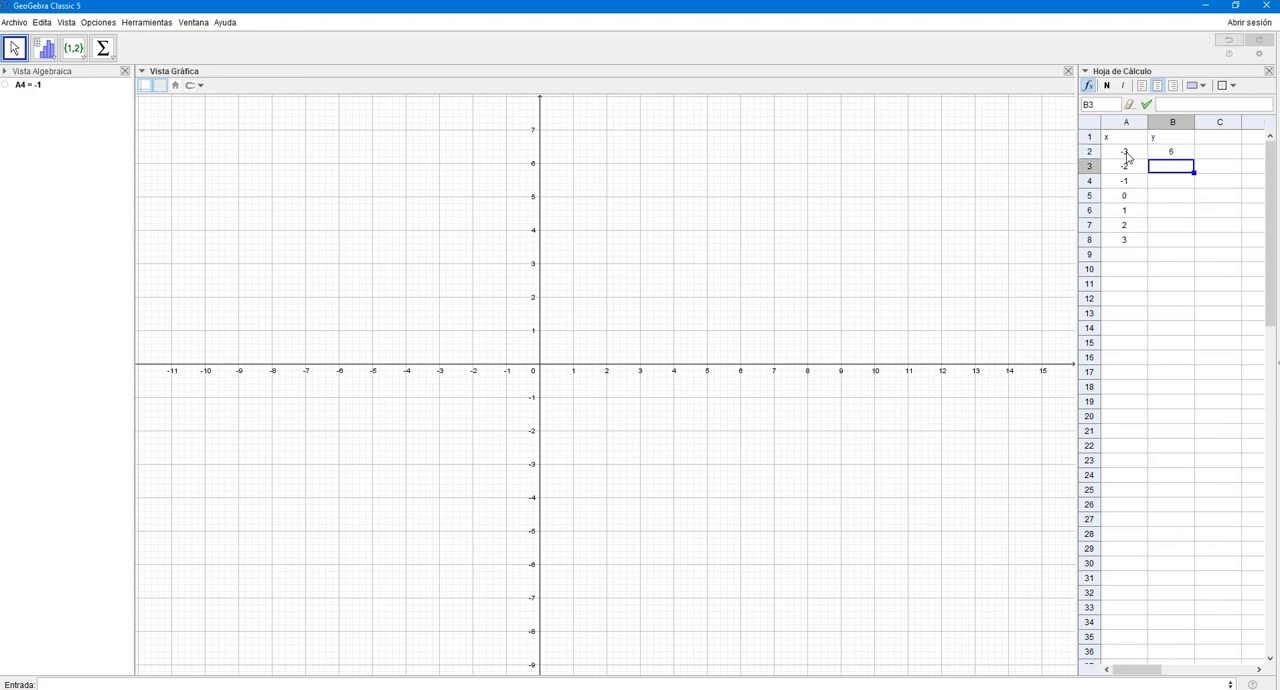
pyautogui.click(1172, 155)
pyautogui.moveTo(1194, 158); pyautogui.dragTo(1190, 242)
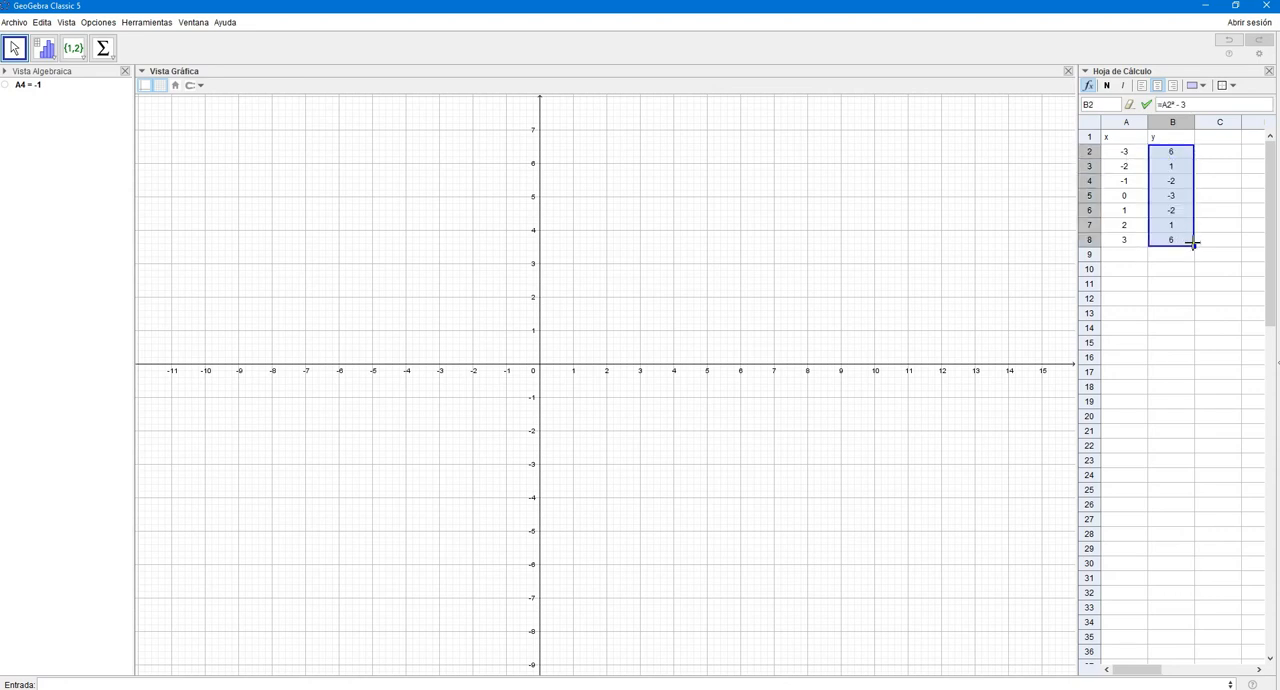
# - Apply borders to all cells of A1:B8, and center and shade the header cells A1:B1 in light blue
pyautogui.click(1128, 138)
pyautogui.moveTo(1128, 138); pyautogui.dragTo(1178, 242)
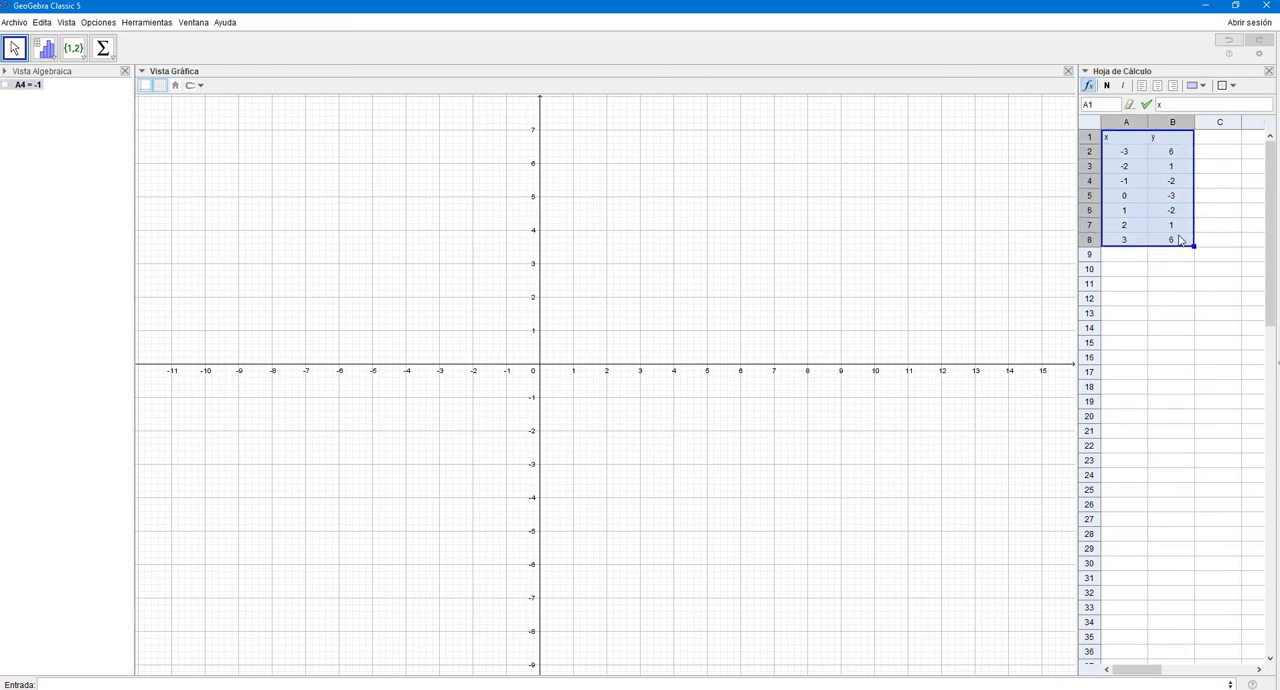
pyautogui.click(1230, 86)
pyautogui.click(1264, 103)
pyautogui.moveTo(1142, 142); pyautogui.dragTo(1172, 140)
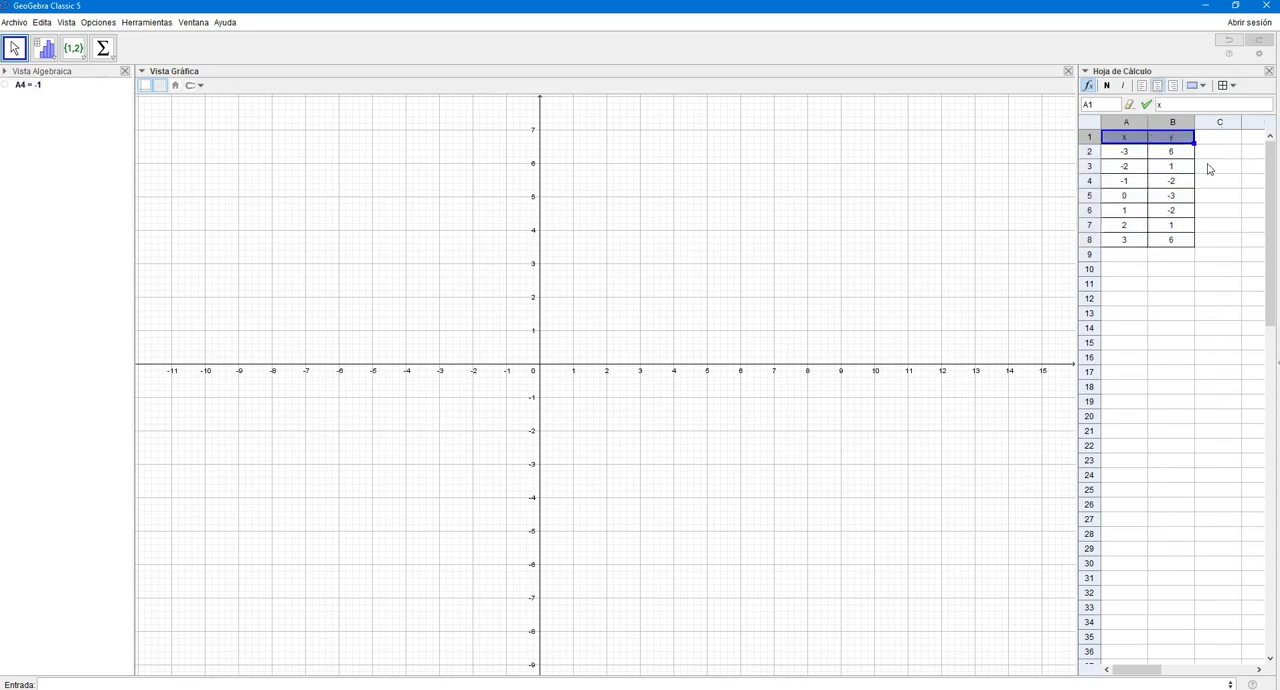
pyautogui.click(1212, 169)
# - Plot the table's coordinates by creating a list of points from the spreadsheet range A1:B8
pyautogui.click(1181, 244)
pyautogui.moveTo(1181, 244); pyautogui.dragTo(1122, 138)
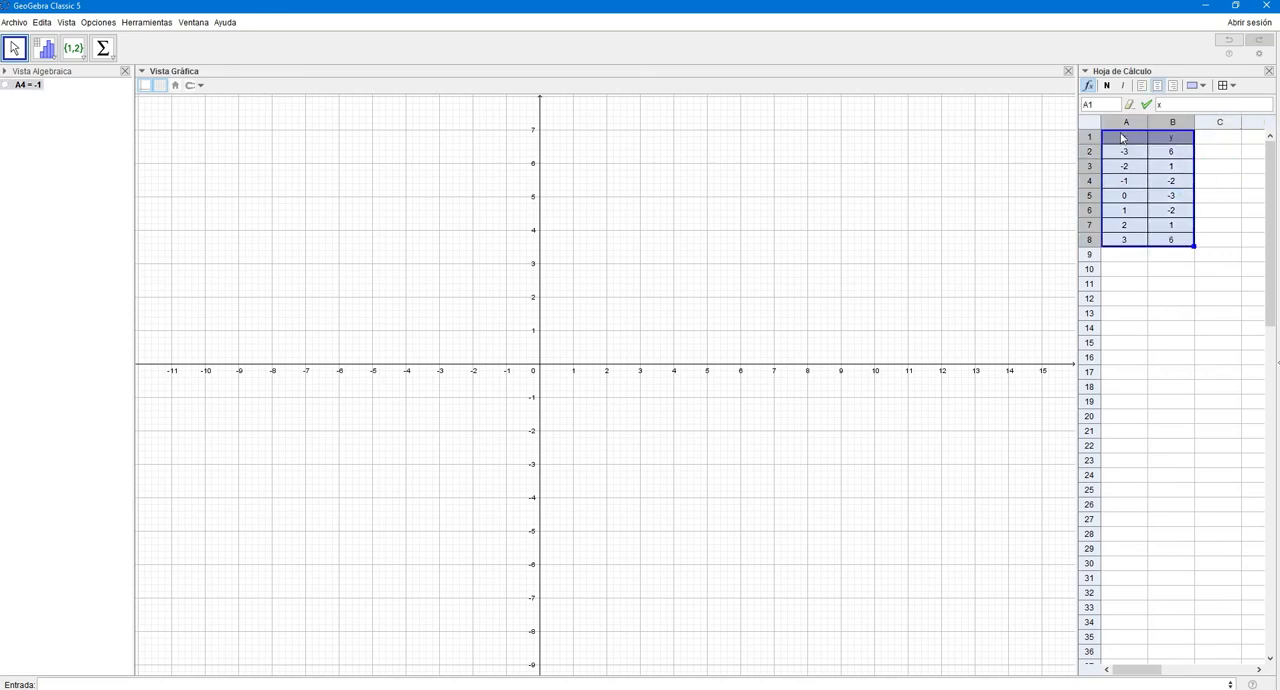
pyautogui.rightClick(1123, 148)
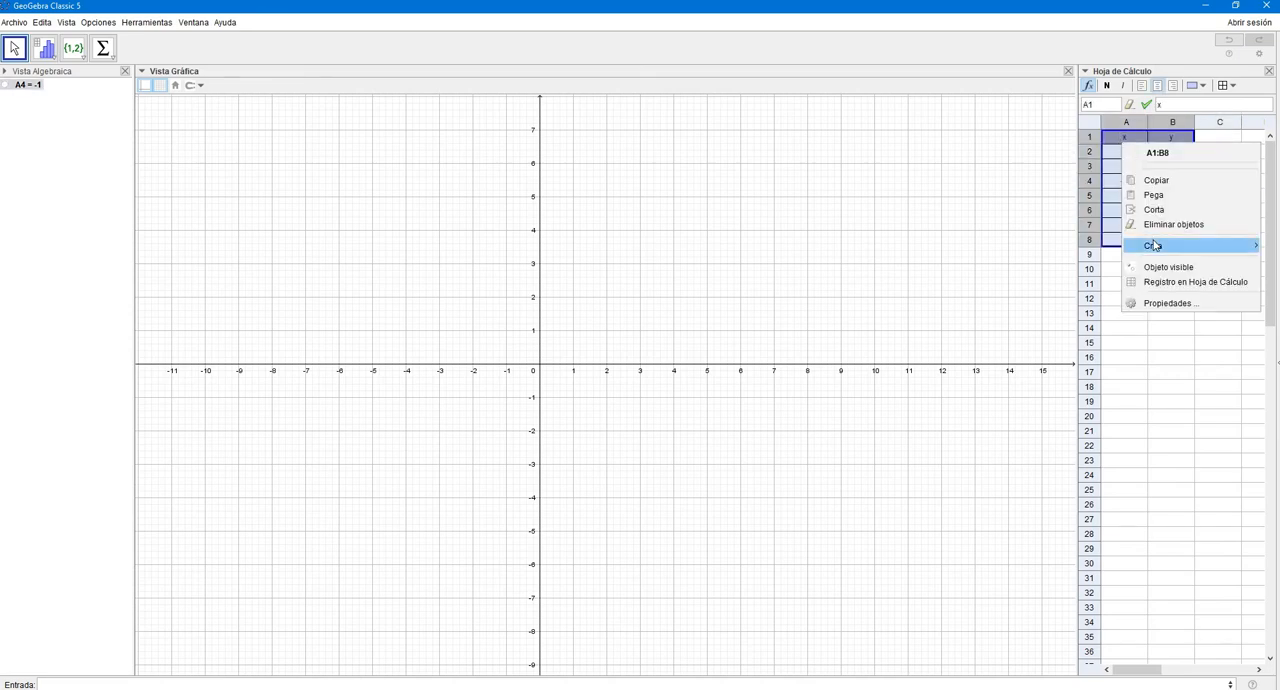
pyautogui.moveTo(1153, 245)
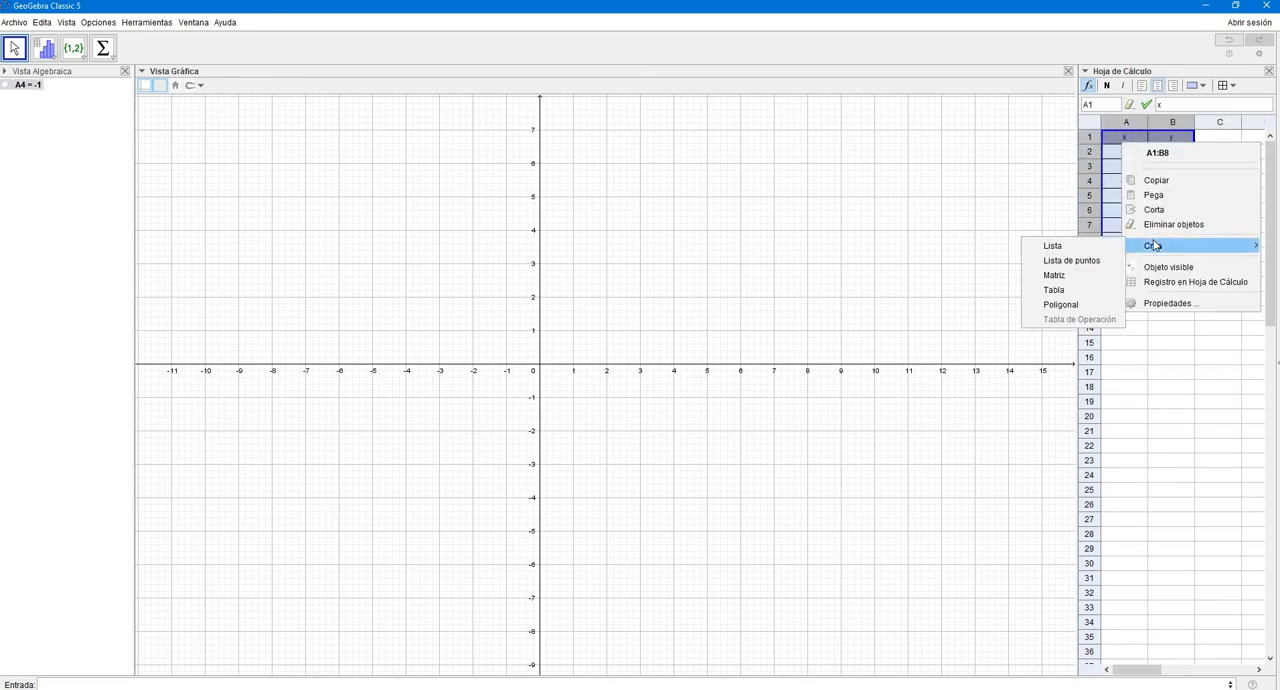
pyautogui.click(1050, 262)
# - Create a table object from A1:B8 and move it to about x = -11 near the upper edge of the plot
pyautogui.rightClick(1147, 192)
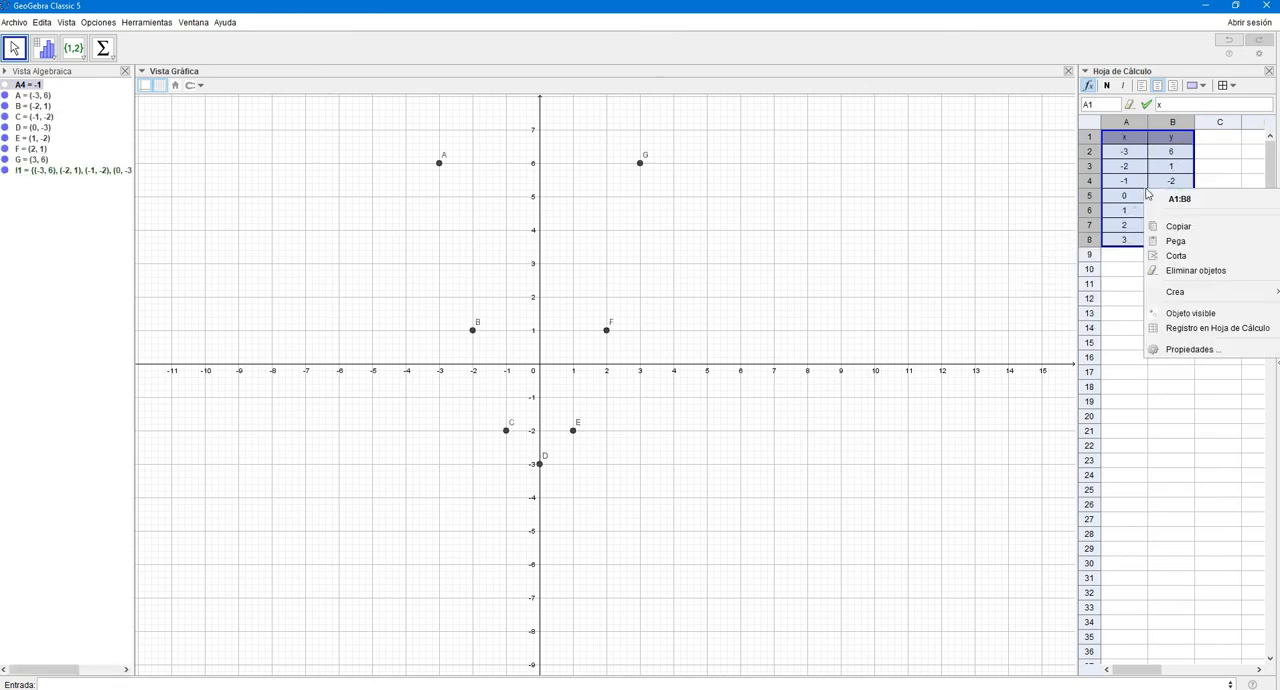
pyautogui.moveTo(1197, 293)
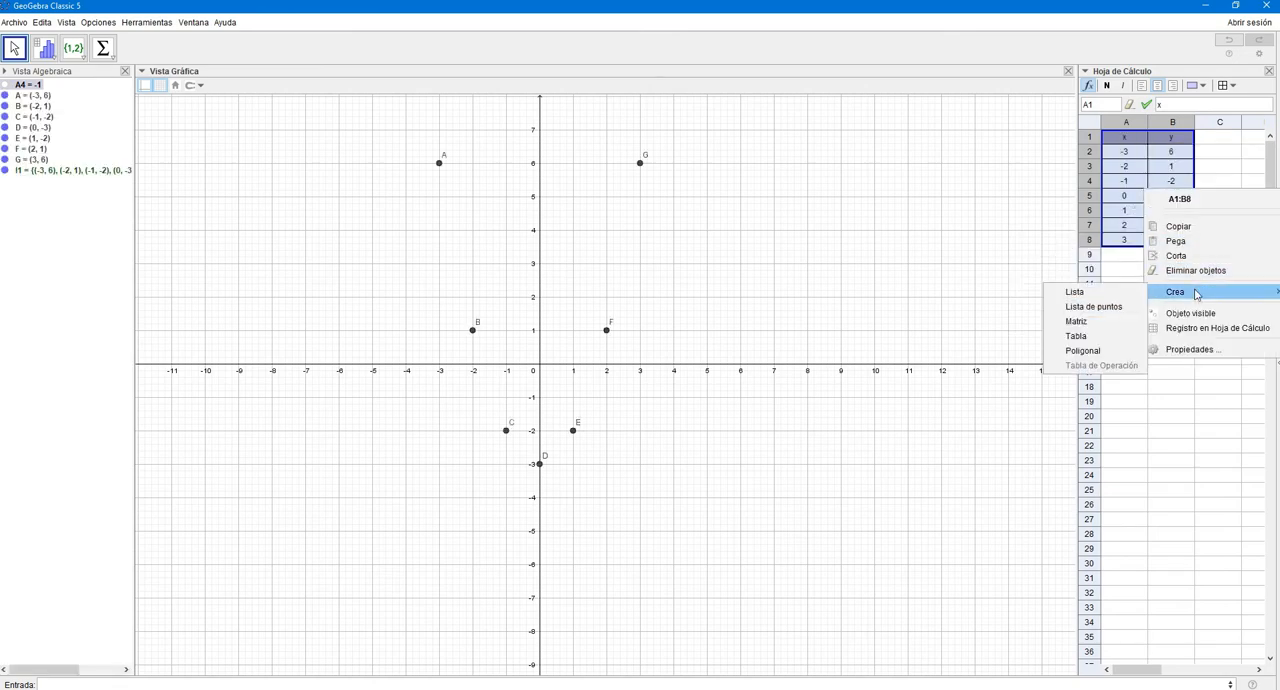
pyautogui.click(1095, 338)
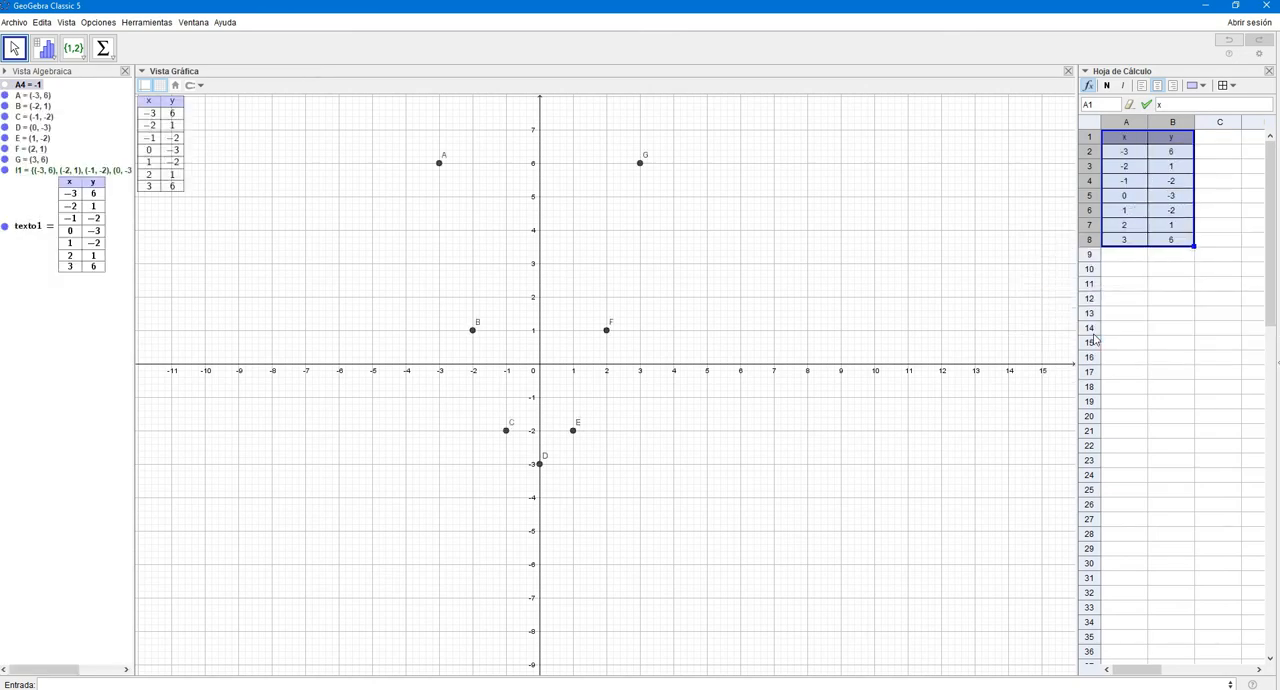
pyautogui.click(200, 118)
pyautogui.moveTo(201, 117); pyautogui.dragTo(204, 118)
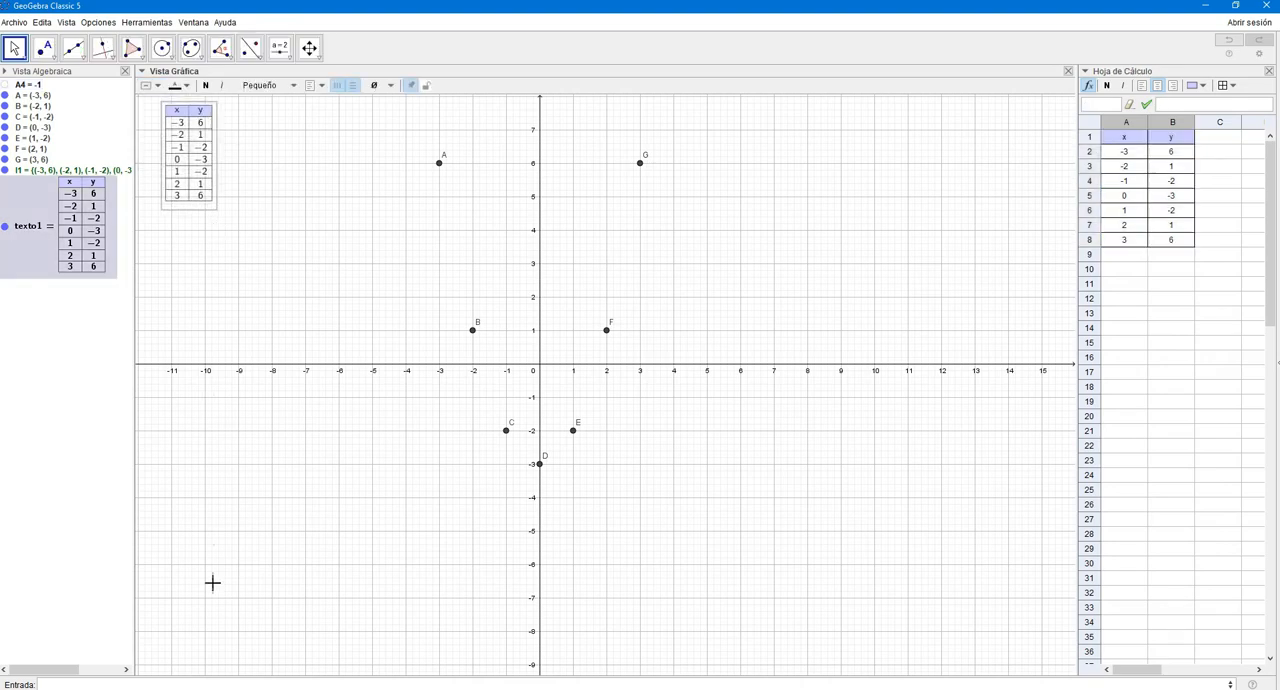
# - Graph the quadratic function x^2-3 through the plotted points
pyautogui.click(168, 681)
pyautogui.write('x')
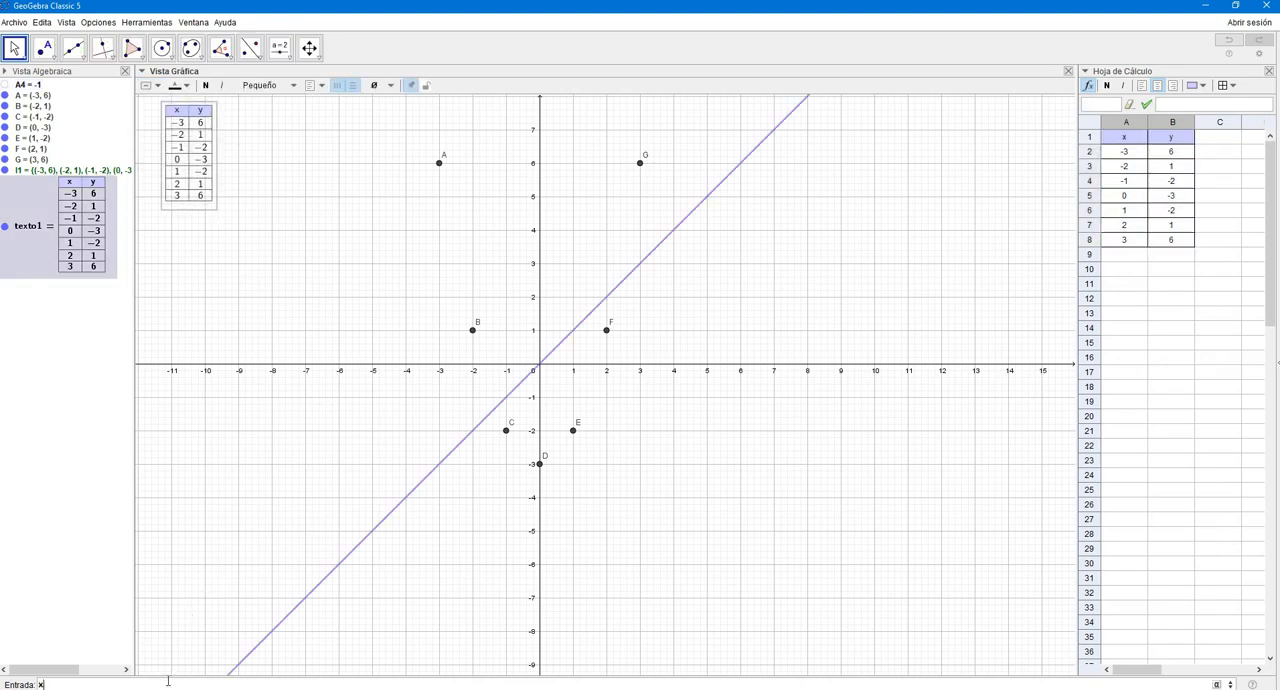
pyautogui.write('^2')
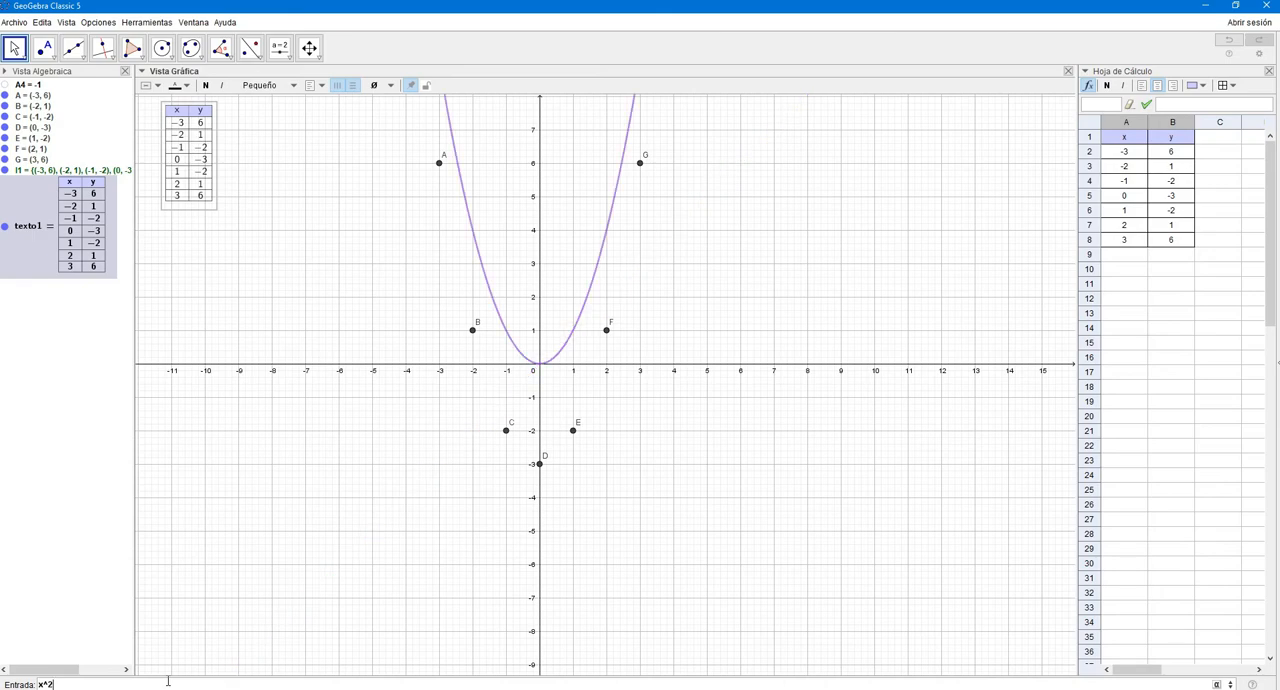
pyautogui.write('-23')
pyautogui.press('BackSpace')
pyautogui.press('BackSpace')
pyautogui.write('3')
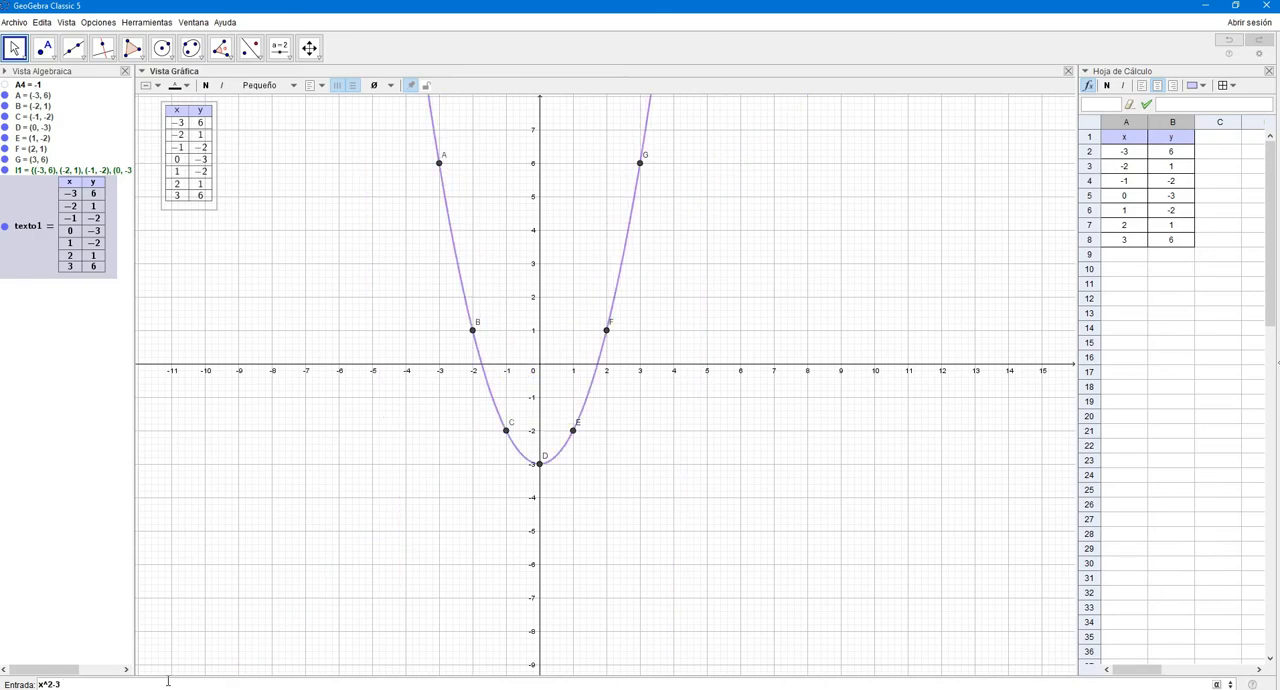
pyautogui.press('Return')
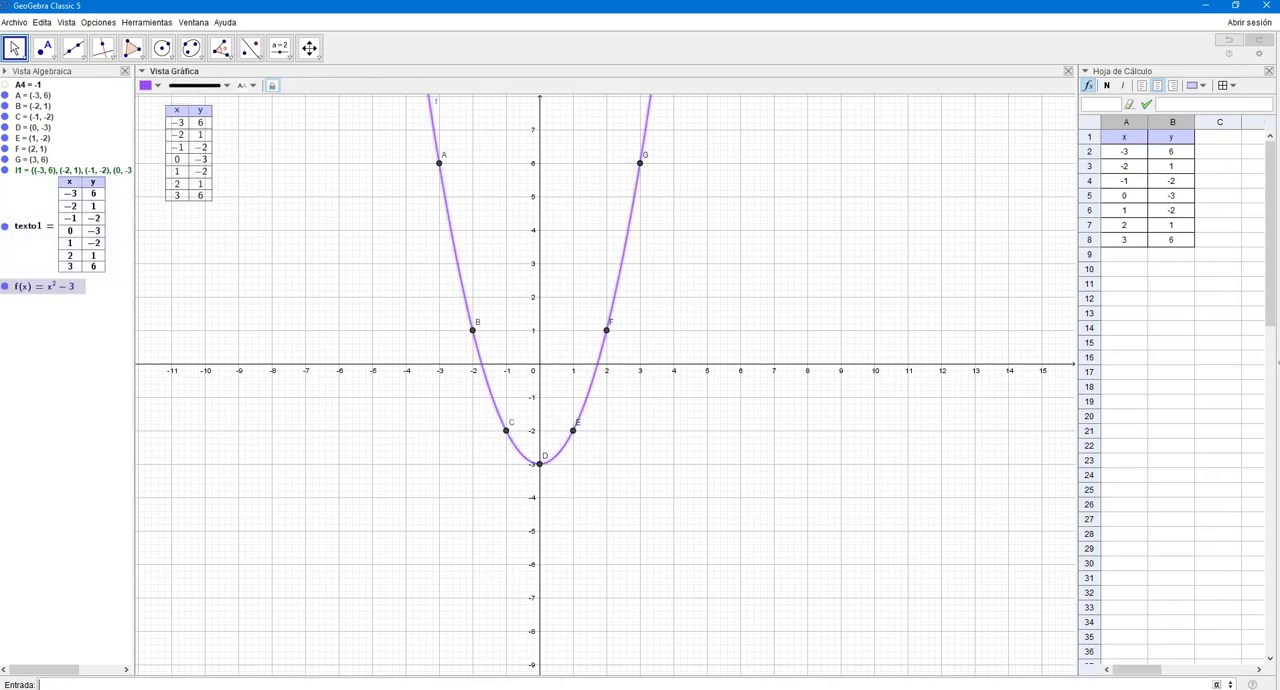
# - Switch to the OneNote checklist, mark "Crear una tabla de valores" and the second "Graficar coordenadas" as done, and return to GeoGebra
pyautogui.hotkey('alt', 'Tab')
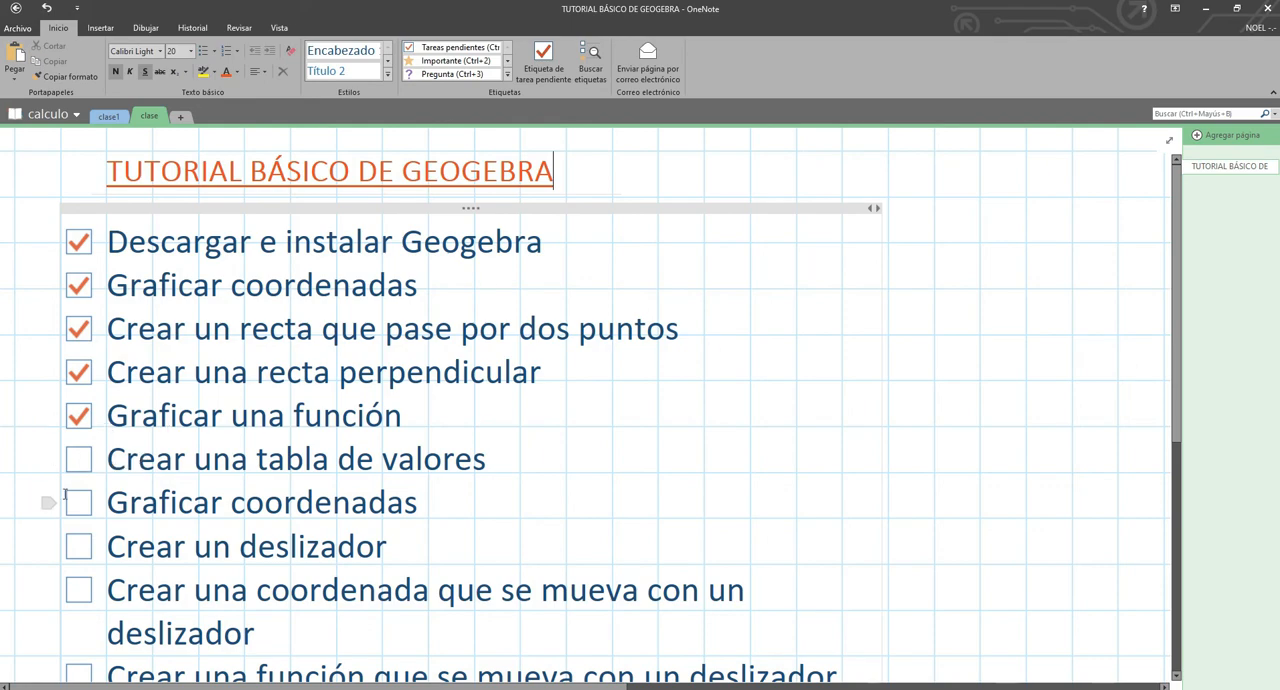
pyautogui.click(78, 459)
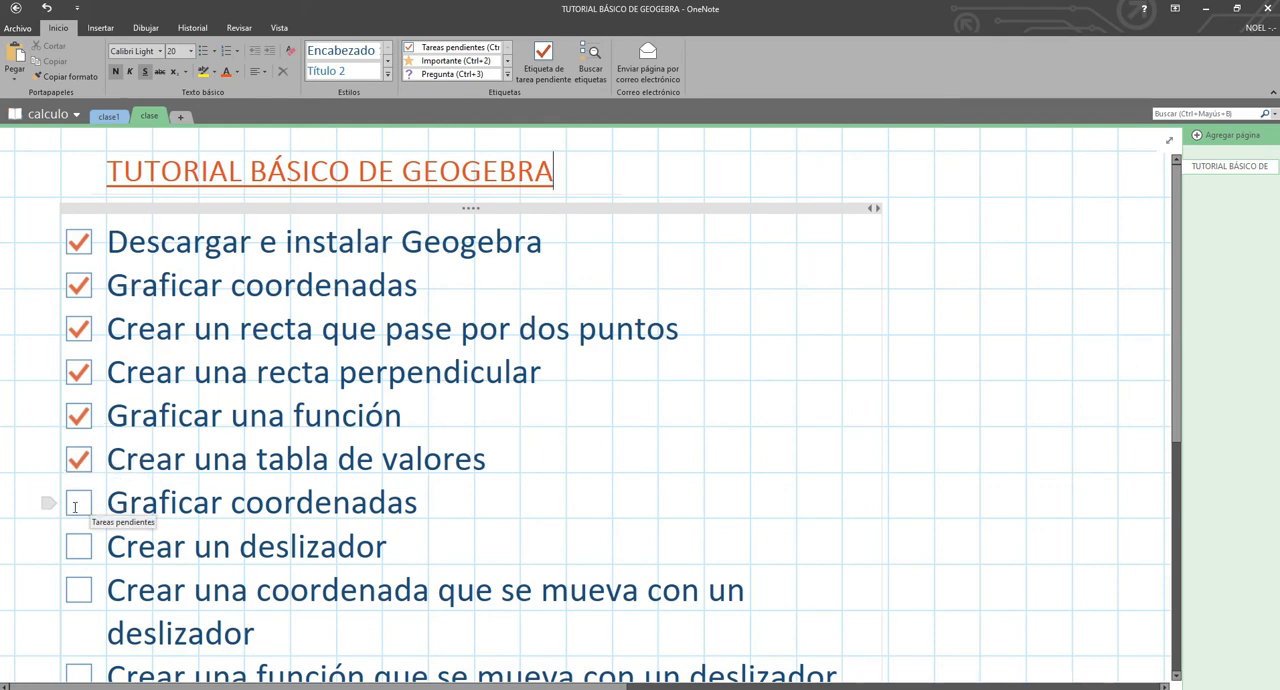
pyautogui.click(78, 503)
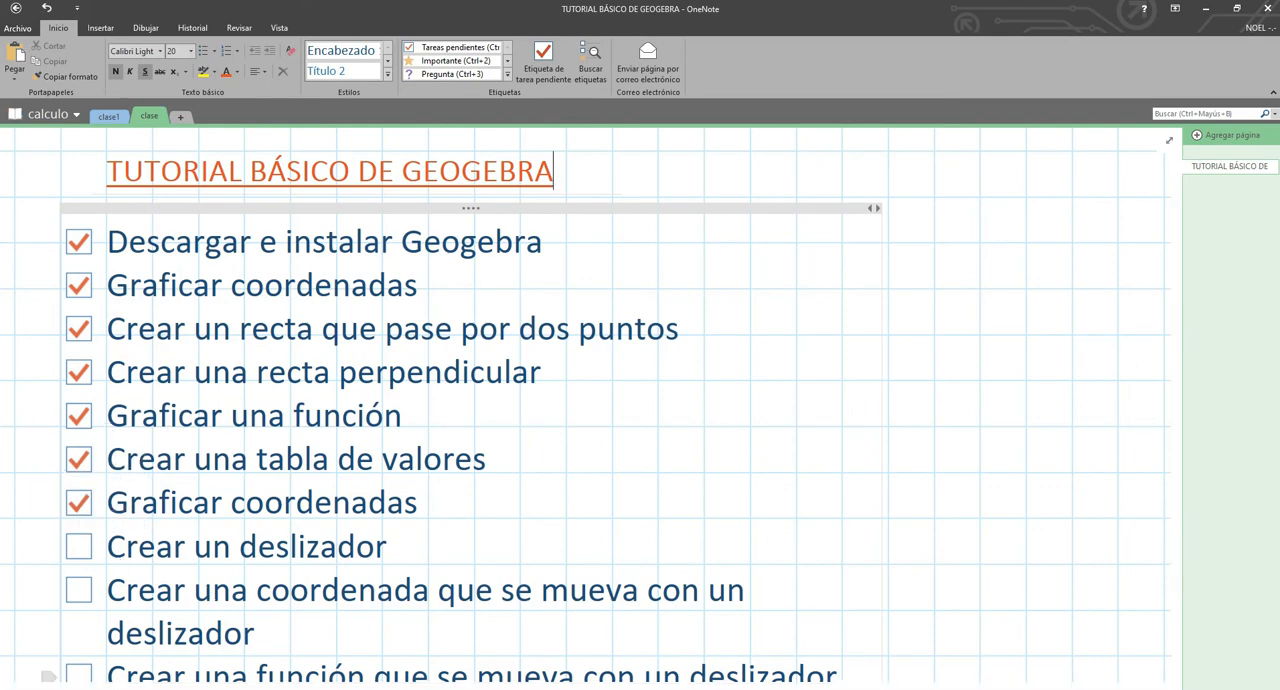
pyautogui.hotkey('alt', 'Tab')
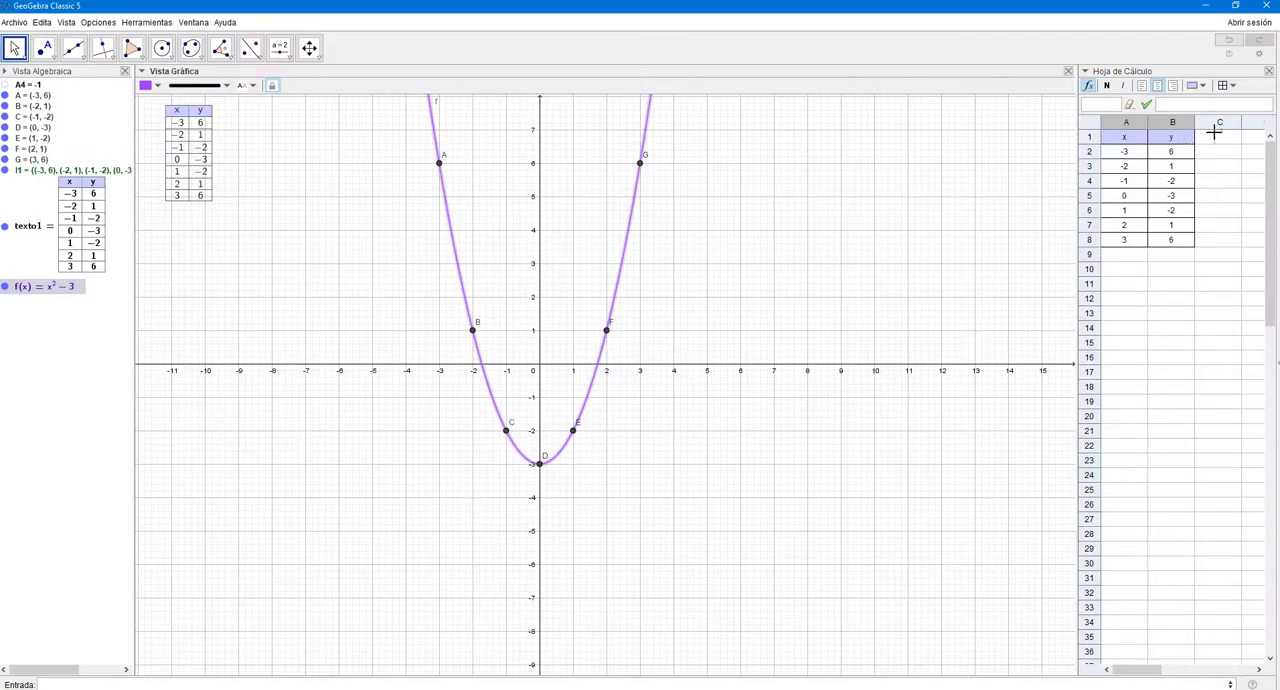
# - Start a new blank file without saving the quadratic construction, and close the spreadsheet view
pyautogui.click(14, 22)
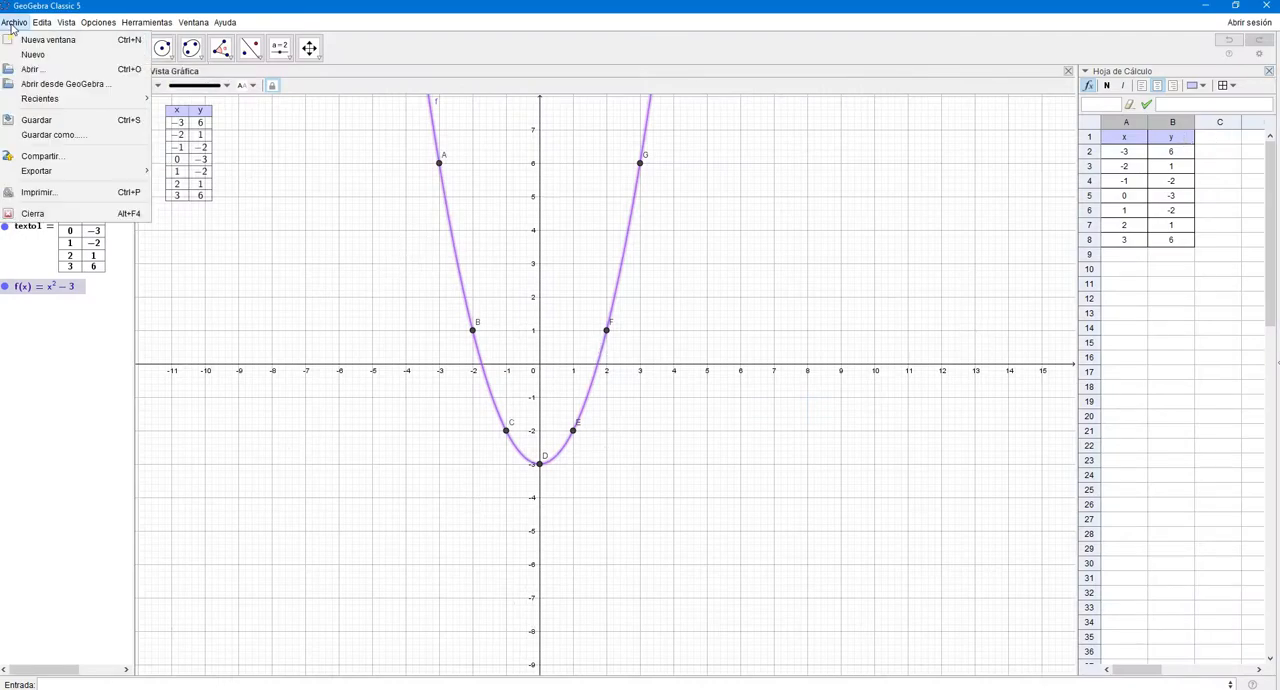
pyautogui.click(45, 55)
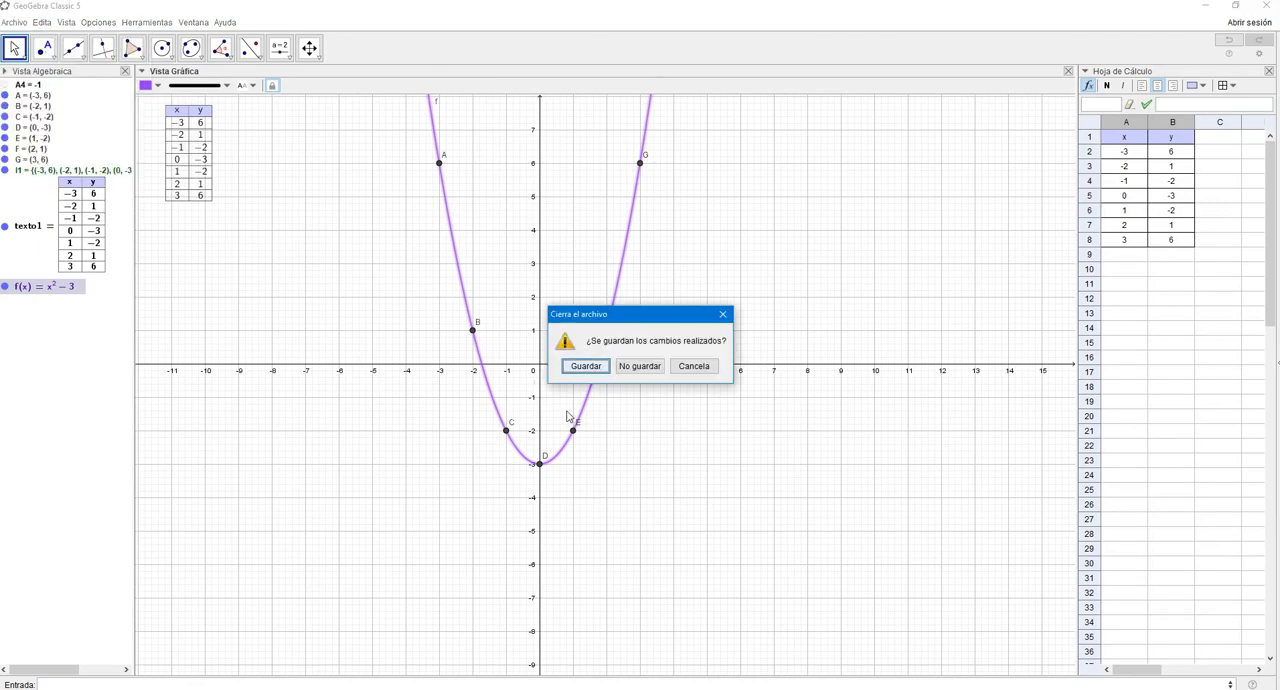
pyautogui.click(632, 368)
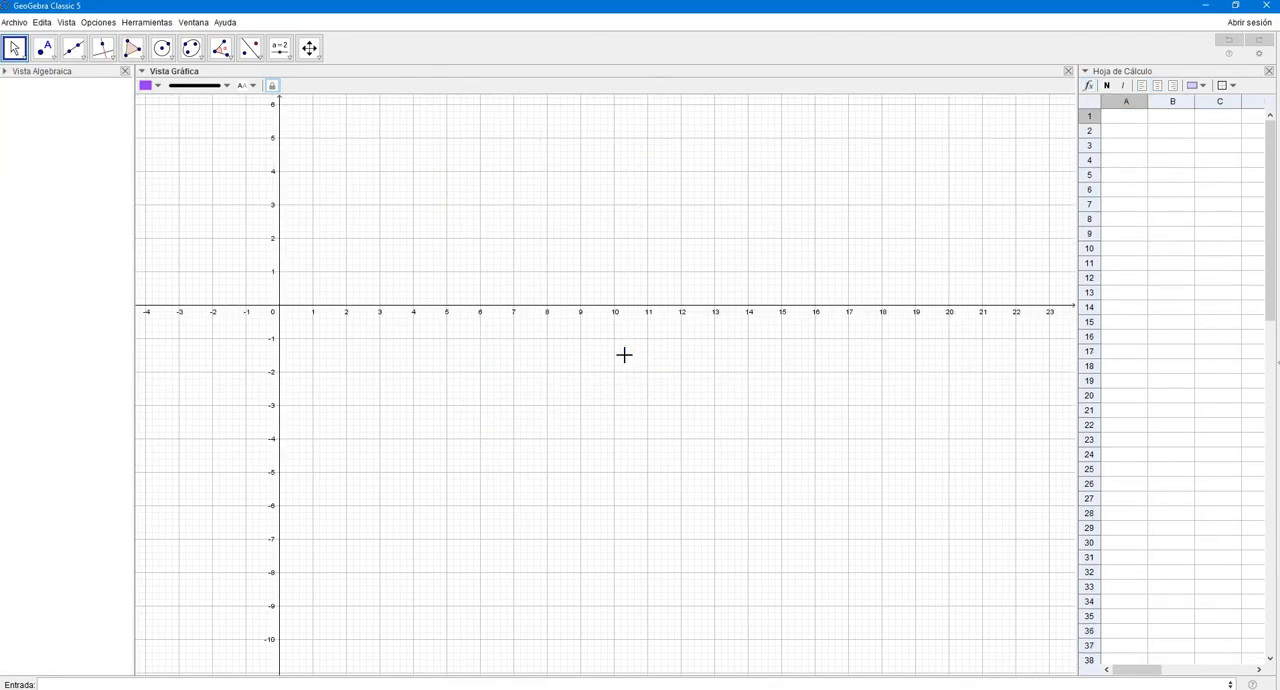
pyautogui.click(1268, 72)
pyautogui.moveTo(350, 250); pyautogui.dragTo(558, 323)
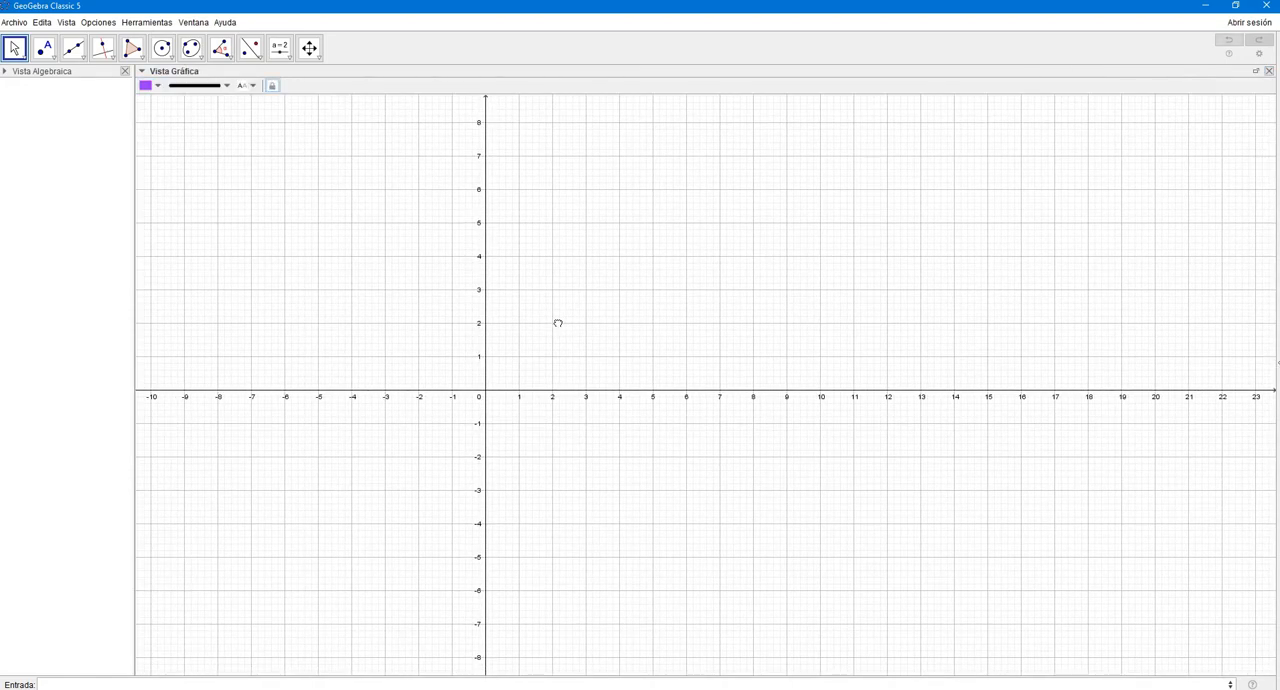
# - Create number slider a ranging from -5 to 5 at about x = 12, y = 7, with a custom increment
pyautogui.click(279, 48)
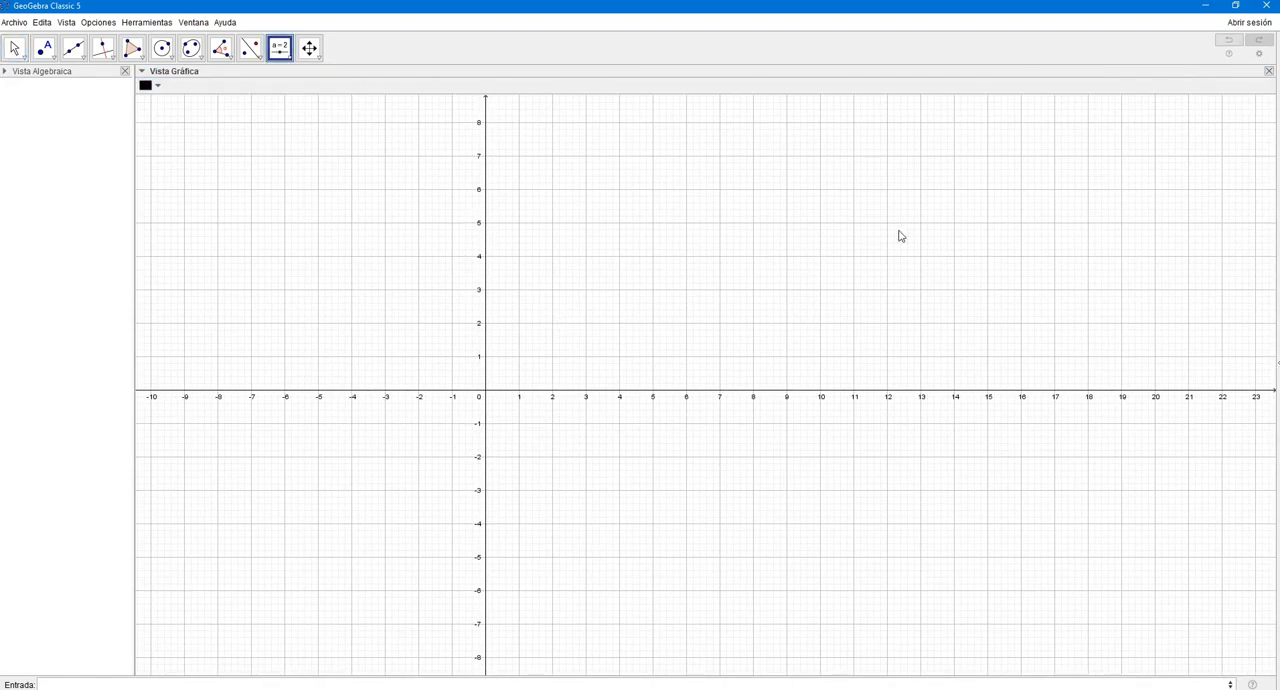
pyautogui.click(886, 155)
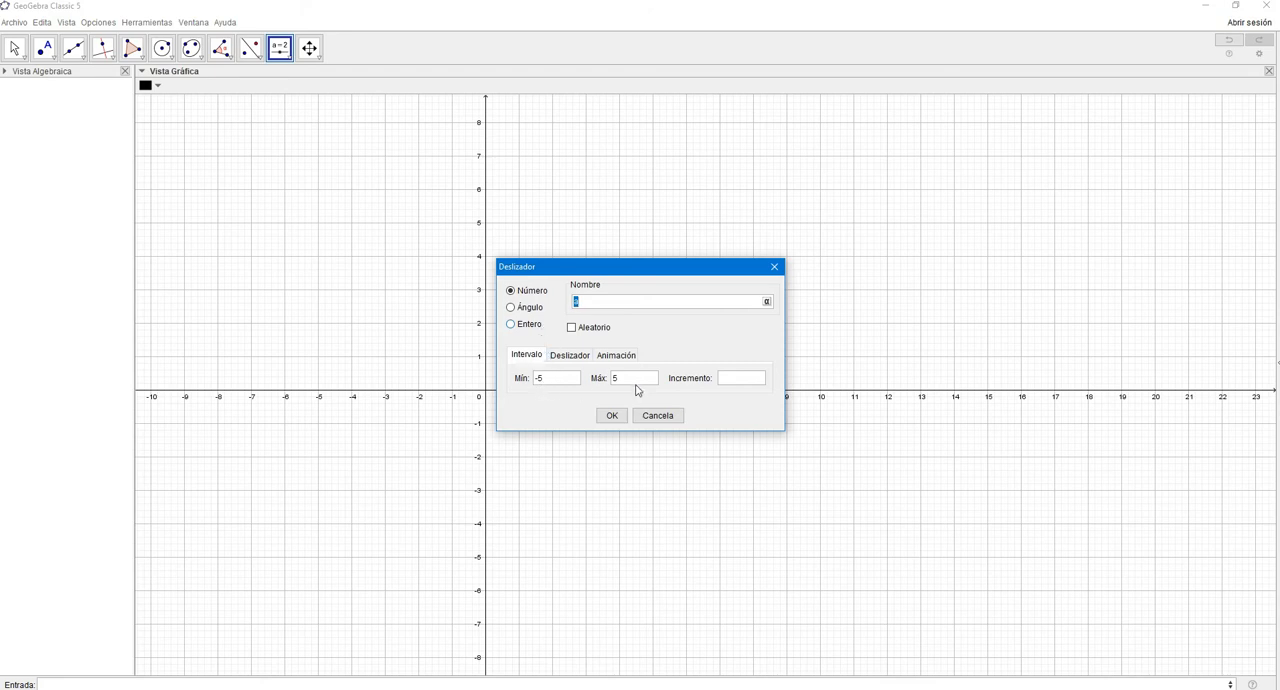
pyautogui.click(727, 382)
pyautogui.click(611, 415)
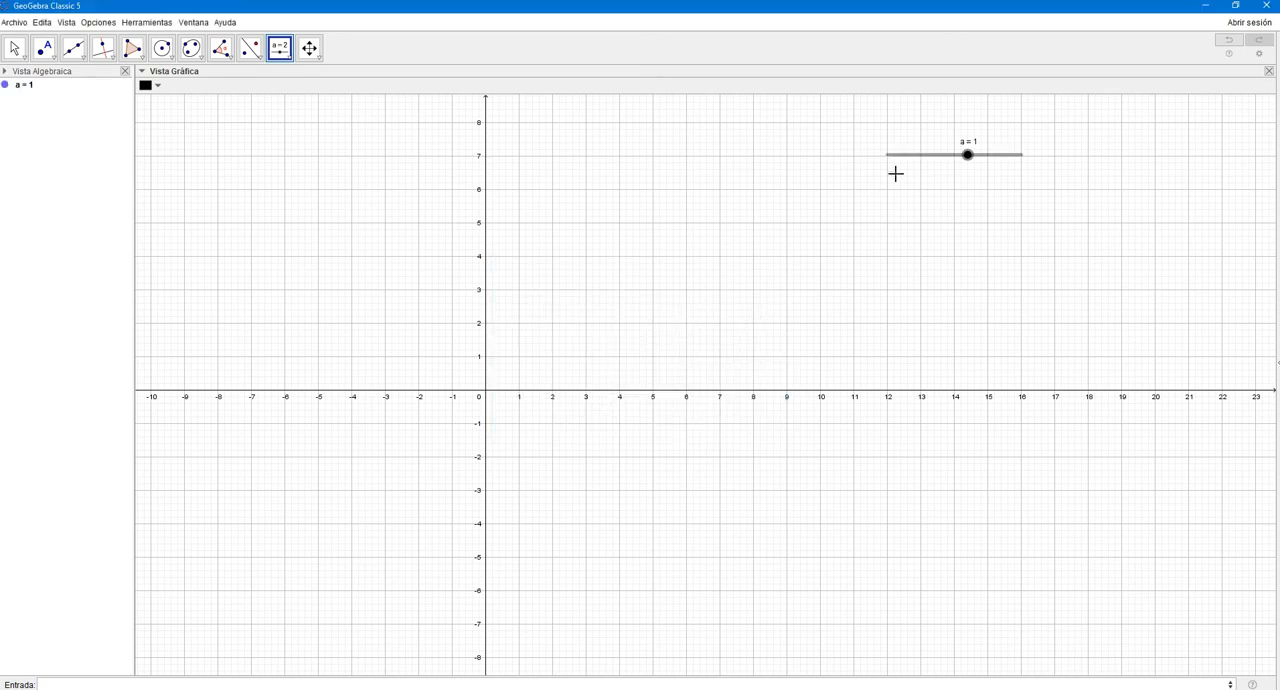
# - Move slider a to -5, then run its animation and pause it at 2
pyautogui.click(14, 48)
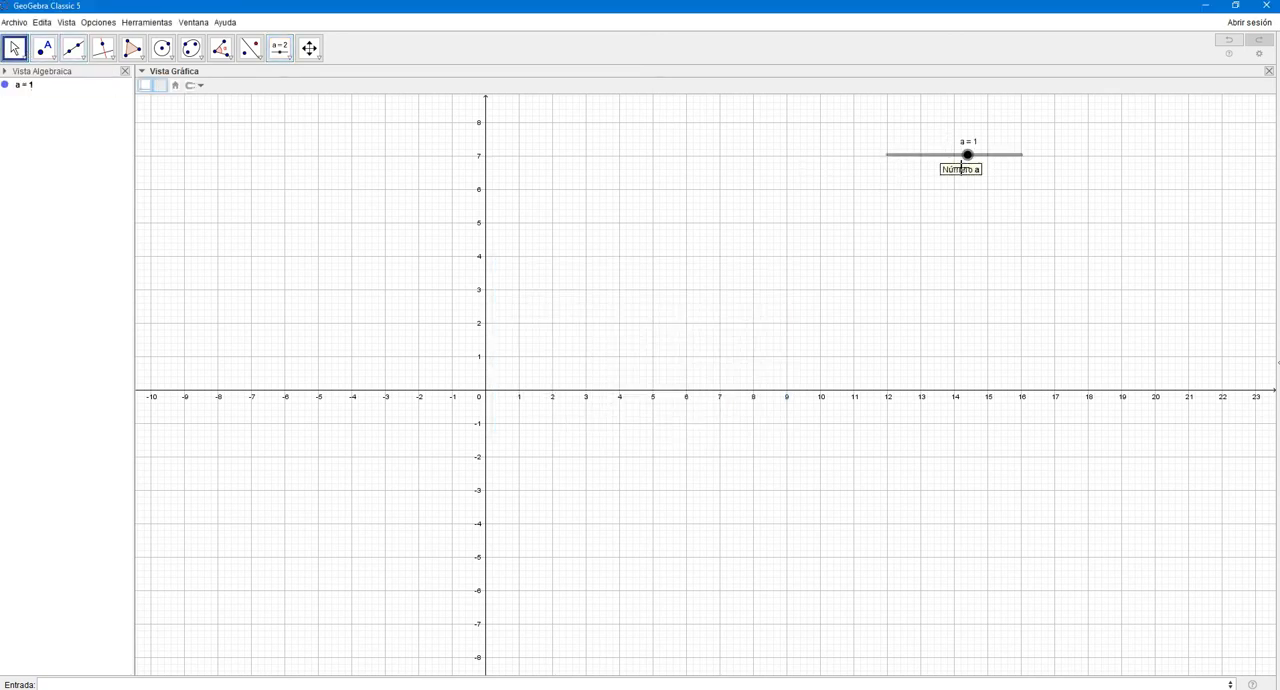
pyautogui.moveTo(966, 153); pyautogui.dragTo(878, 180)
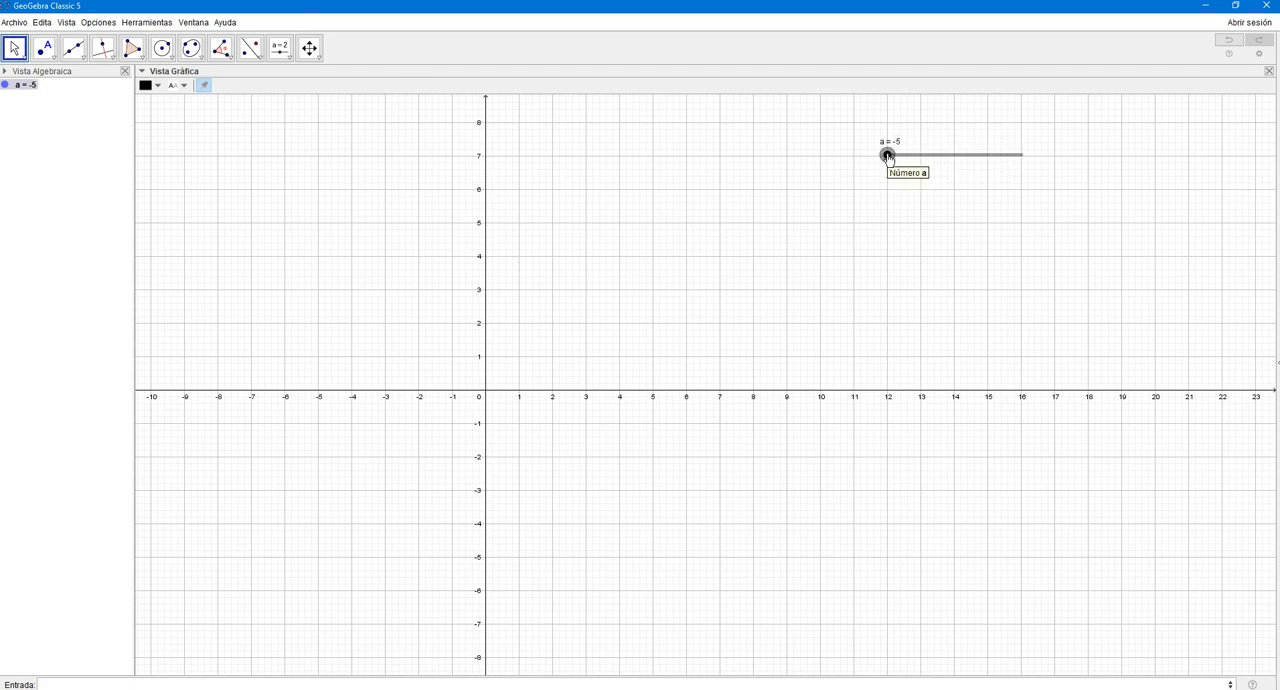
pyautogui.moveTo(887, 158); pyautogui.dragTo(866, 177)
pyautogui.rightClick(887, 155)
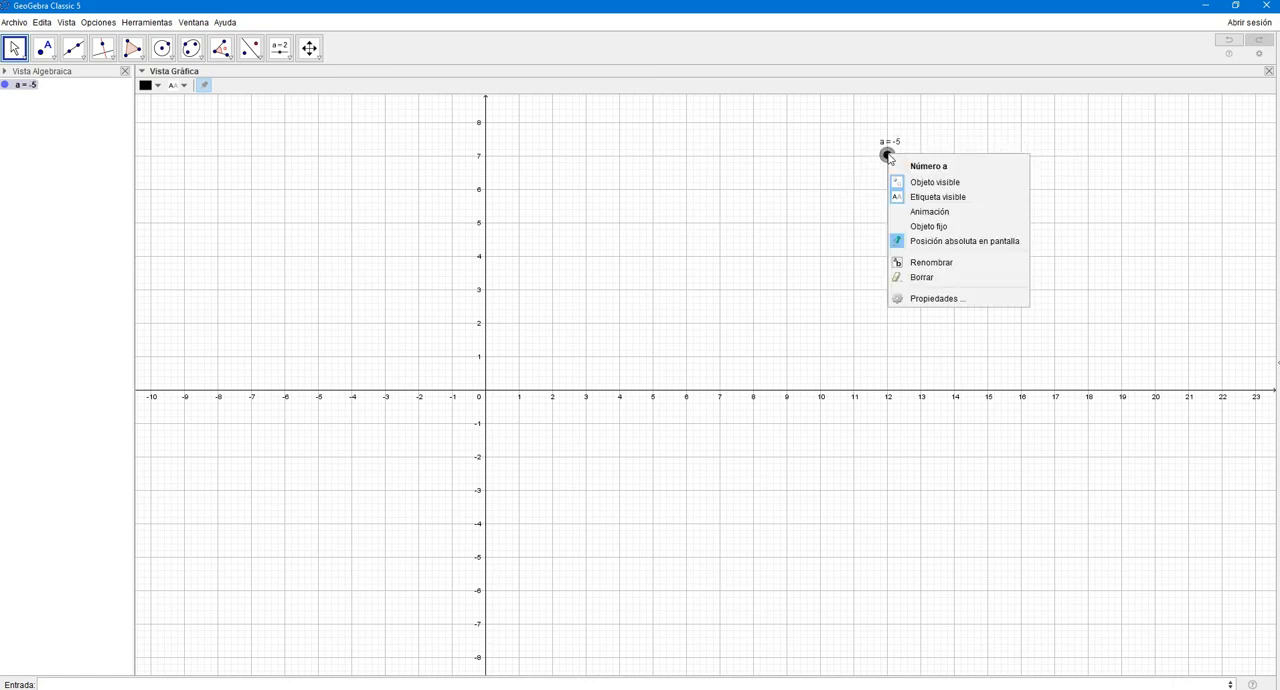
pyautogui.click(925, 212)
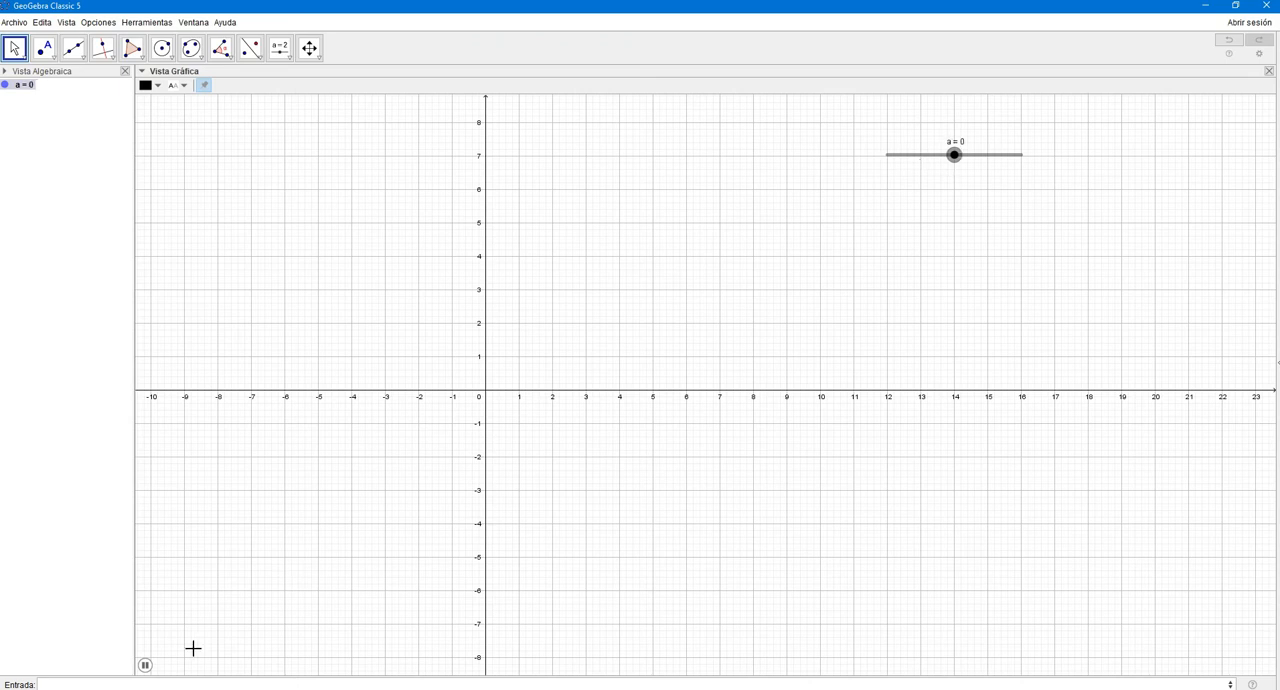
pyautogui.click(145, 666)
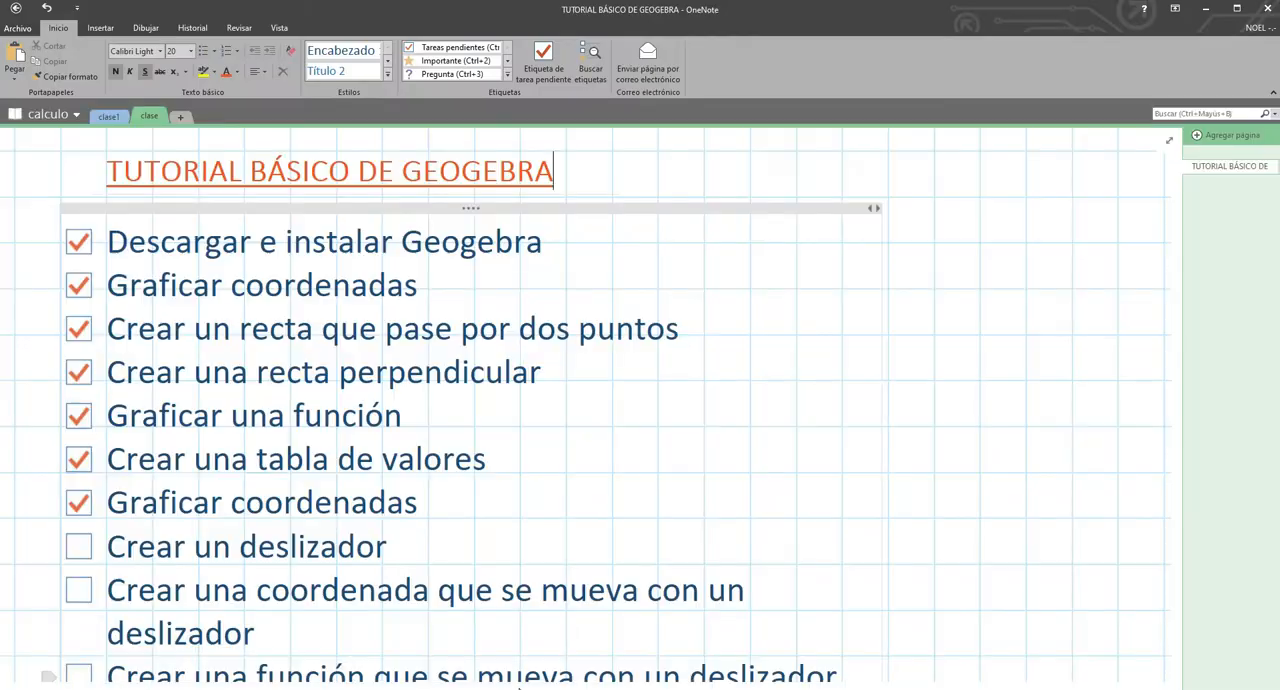
# - Mark "Crear un deslizador" as done in the OneNote checklist, and plot the point (a, 2) in GeoGebra
pyautogui.click(78, 547)
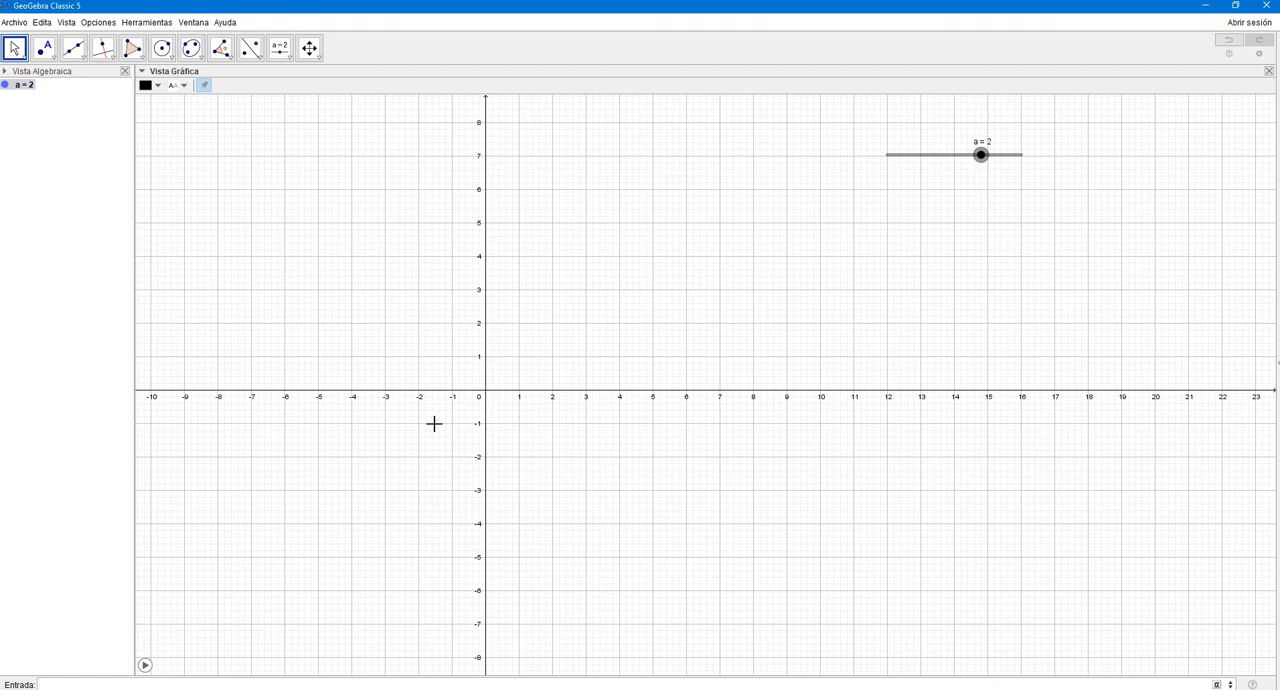
pyautogui.write('(')
pyautogui.write('2,2')
pyautogui.press('Return')
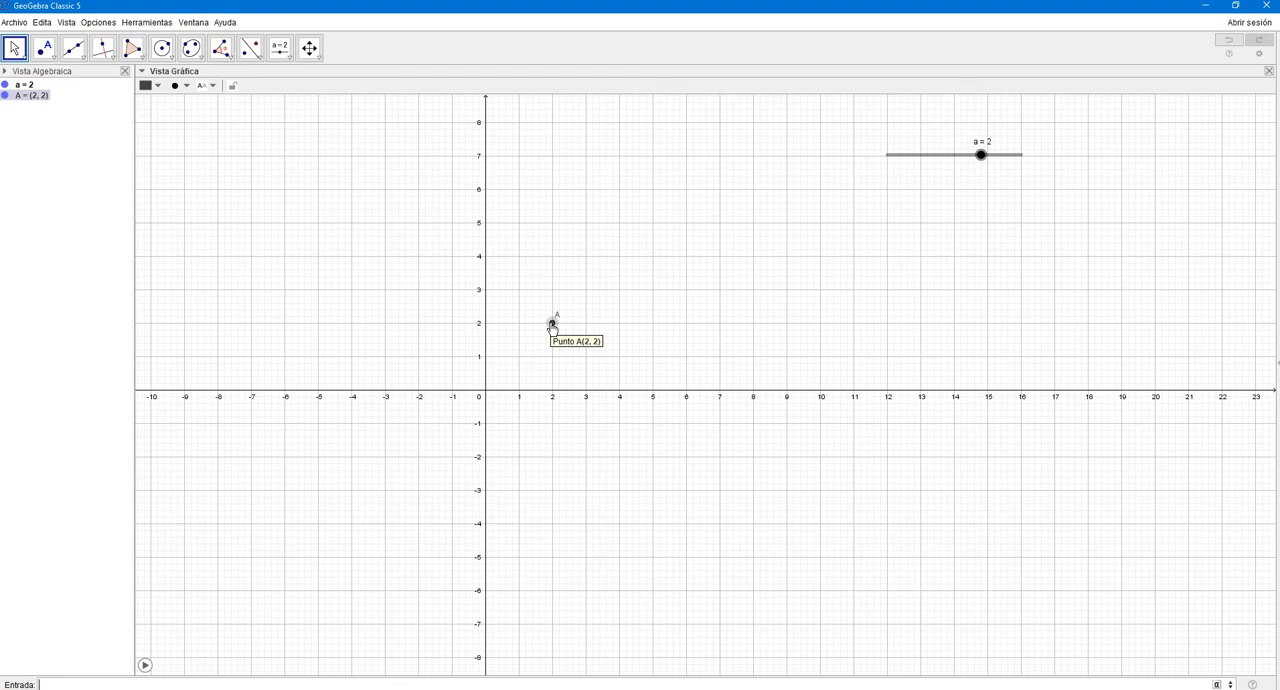
# - Move slider a to -1, then animate it to shift point A horizontally and pause it at 4
pyautogui.click(983, 160)
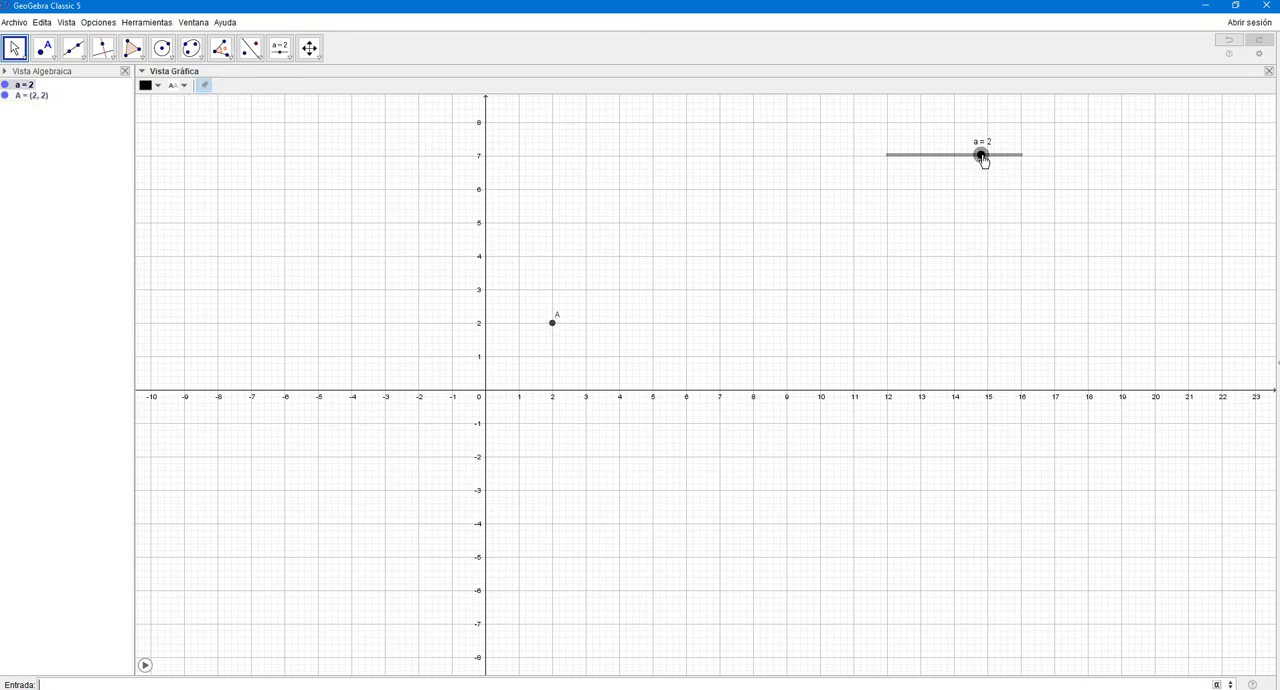
pyautogui.moveTo(983, 160); pyautogui.dragTo(946, 200)
pyautogui.rightClick(941, 156)
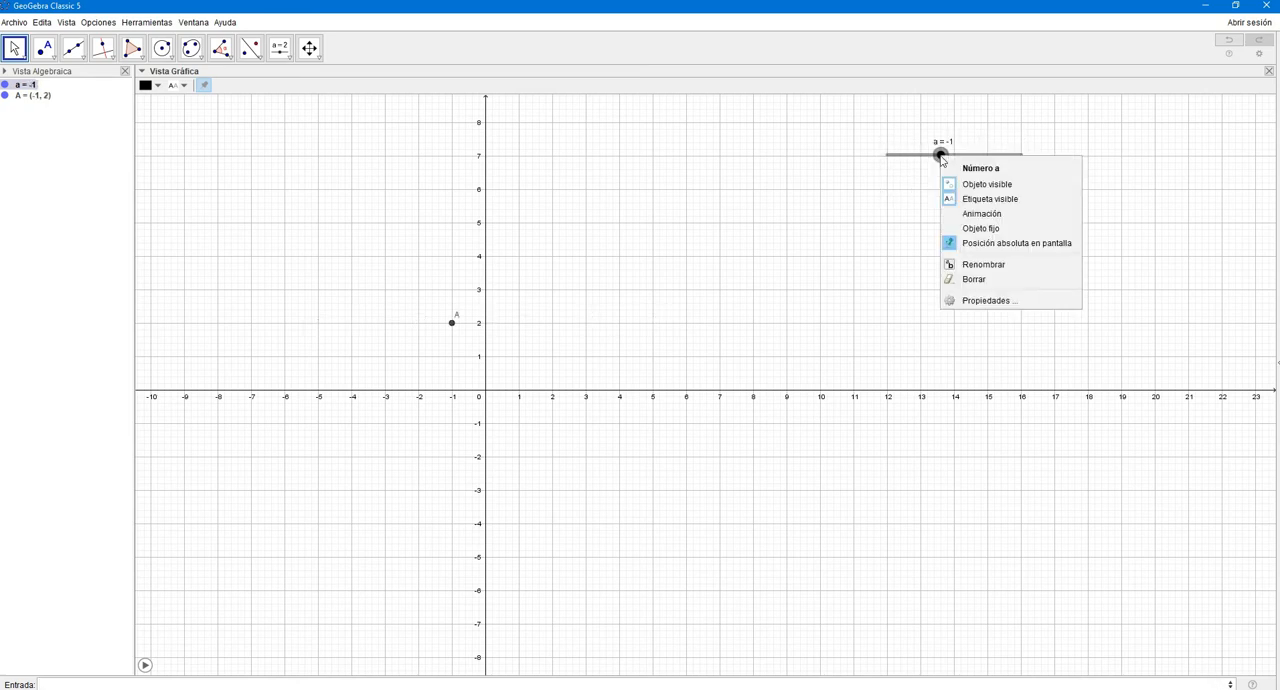
pyautogui.click(968, 216)
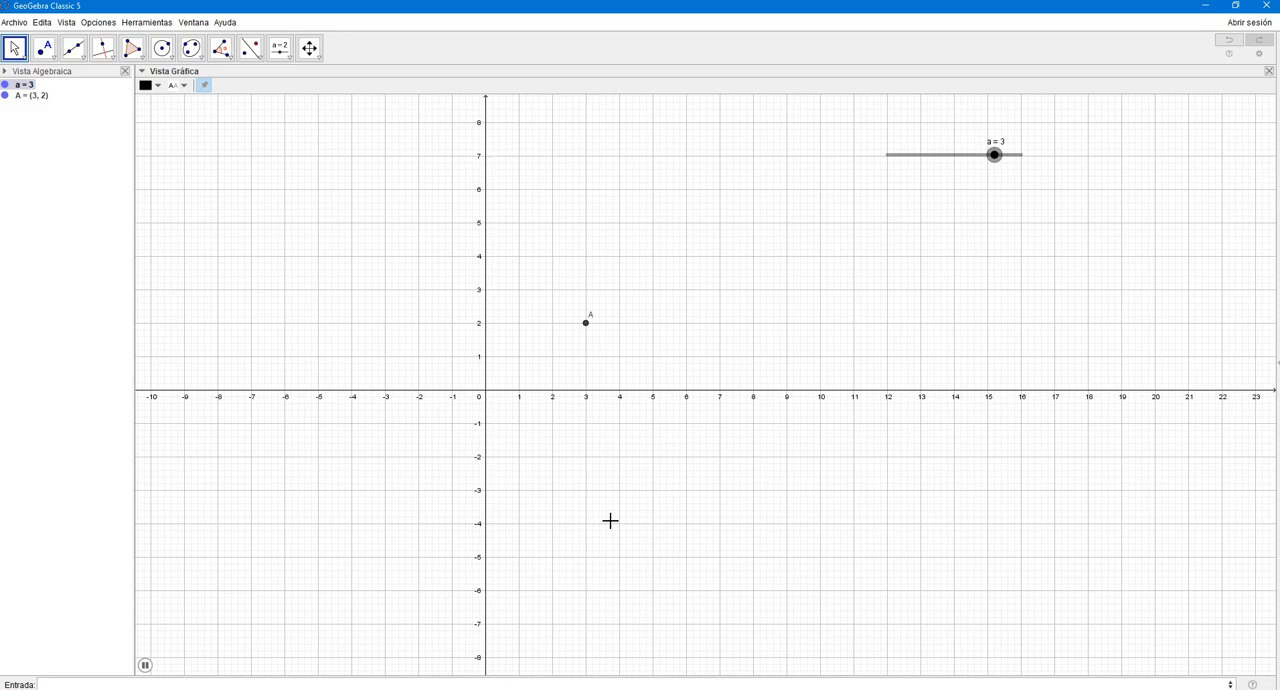
pyautogui.click(145, 666)
# - Create number slider b ranging from -5 to 5 just below slider a, at about x = 12, y = 6
pyautogui.click(280, 48)
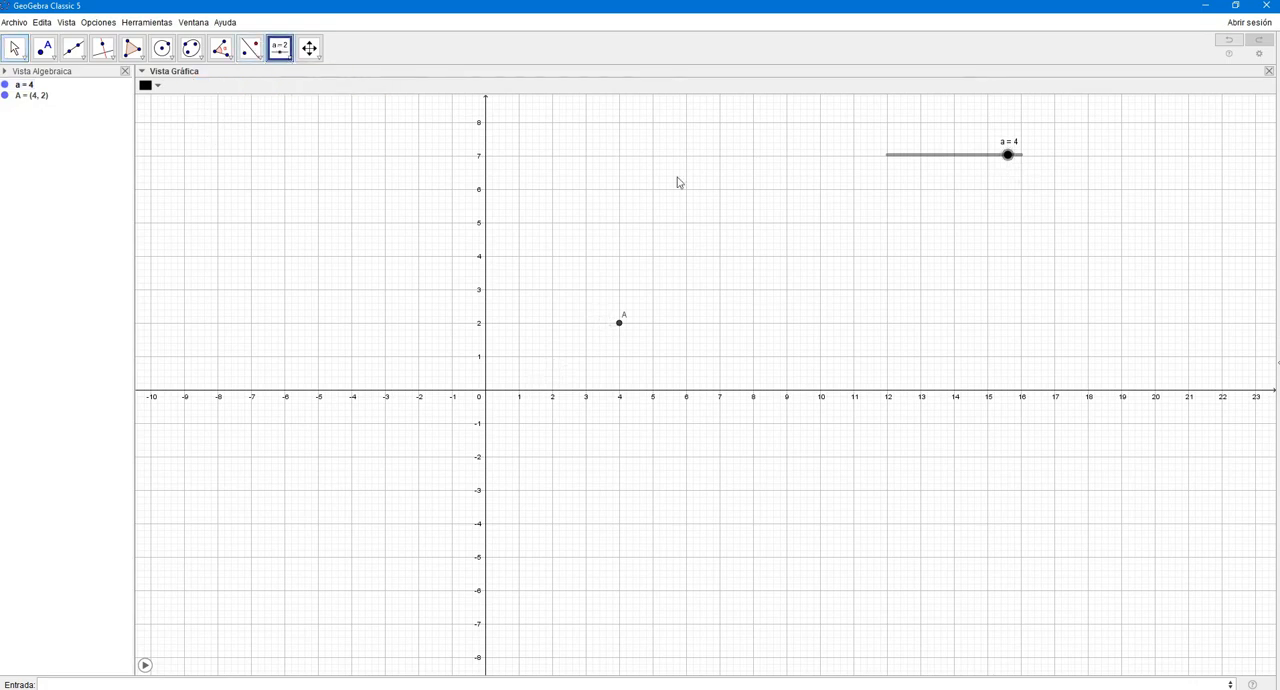
pyautogui.click(887, 190)
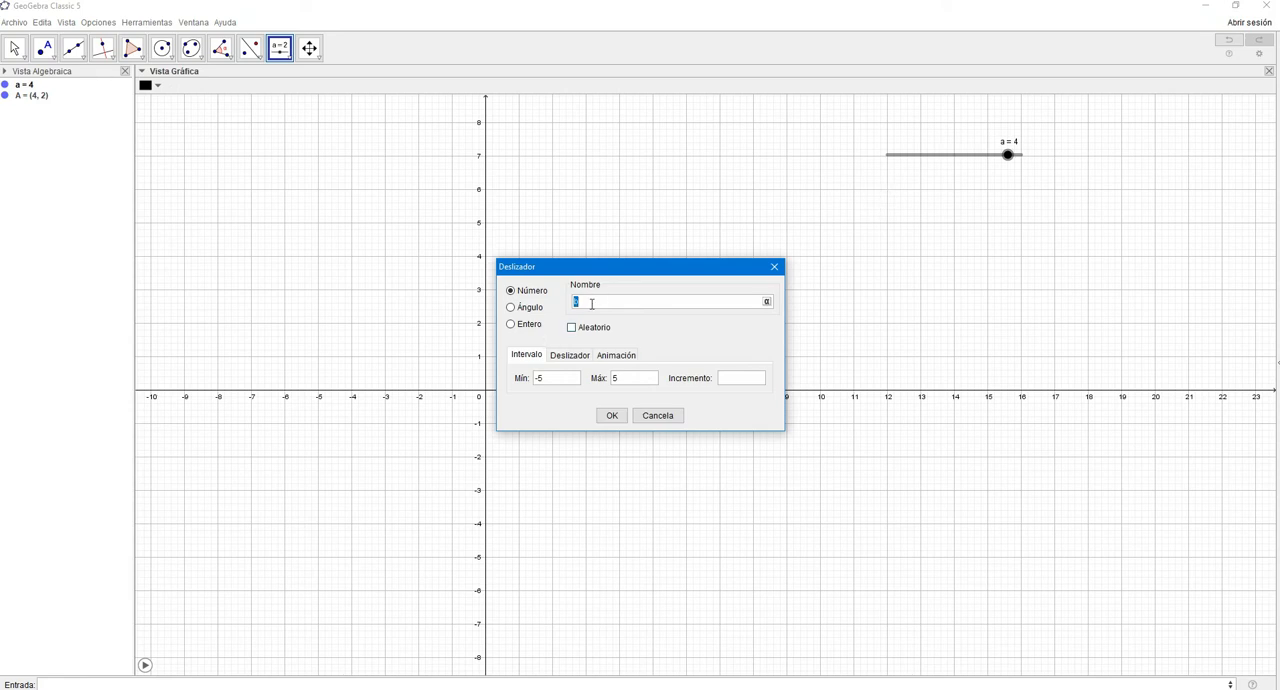
pyautogui.click(728, 383)
pyautogui.click(610, 415)
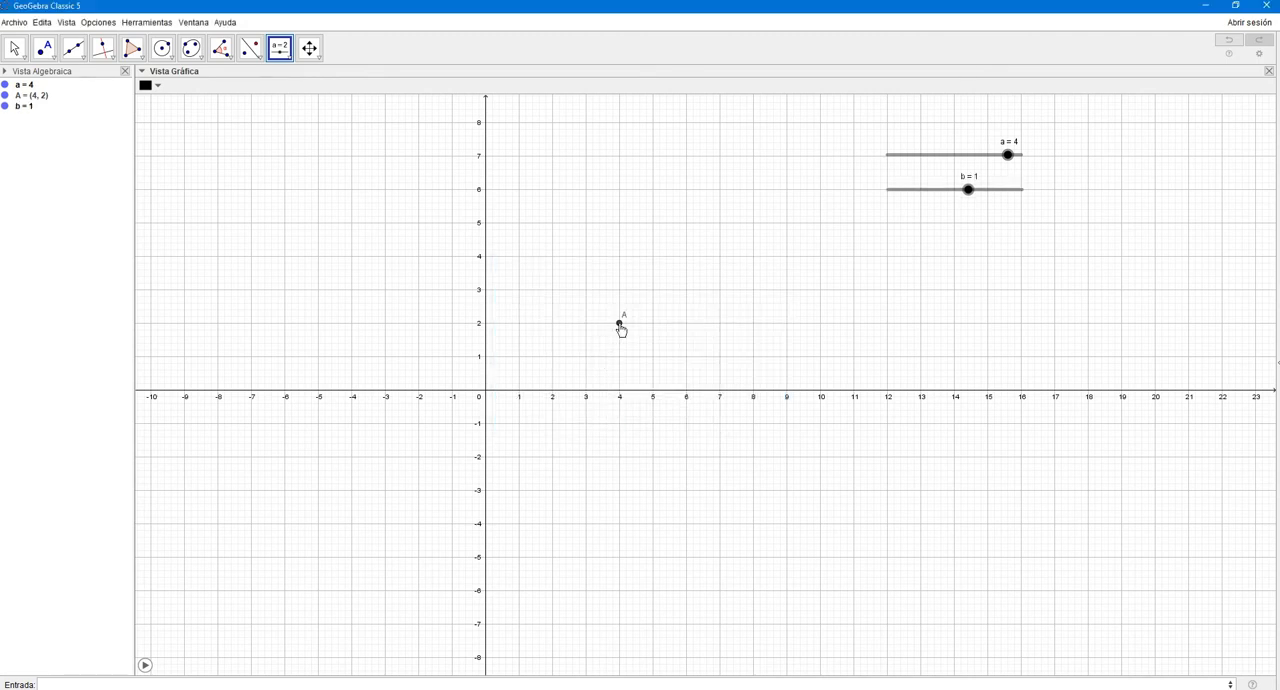
# - Redefine point A as (a, b) so that both sliders control it
pyautogui.click(15, 48)
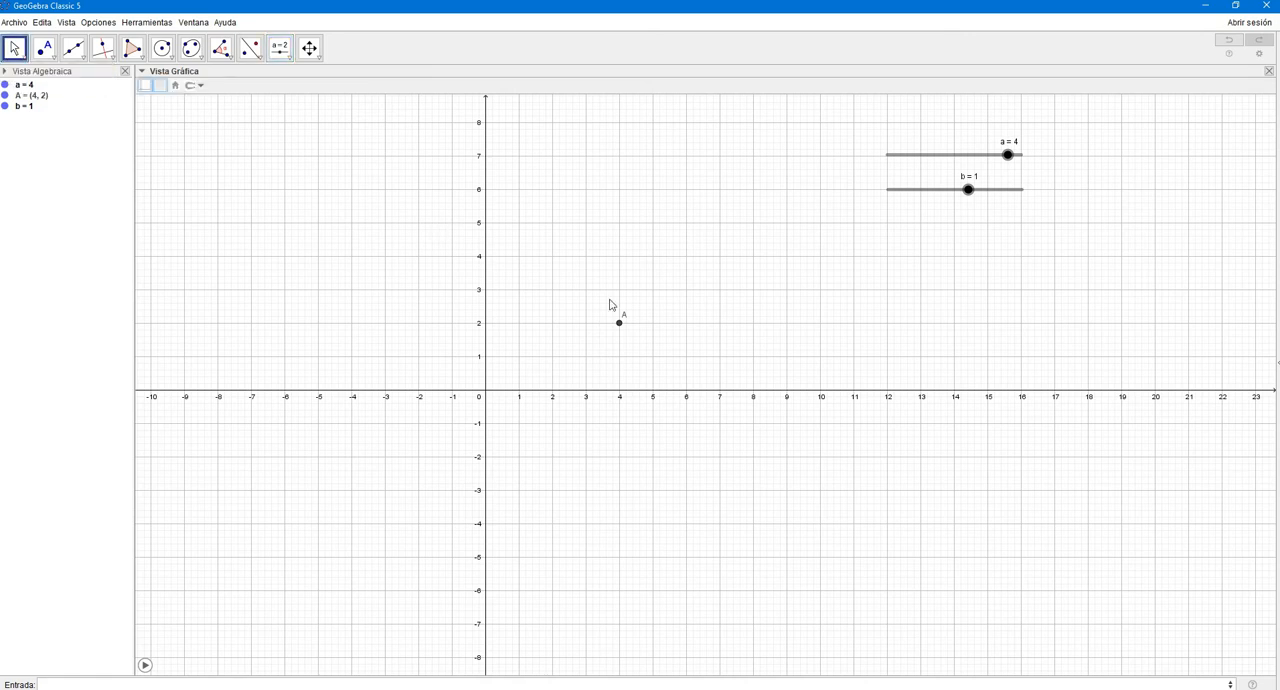
pyautogui.doubleClick(619, 324)
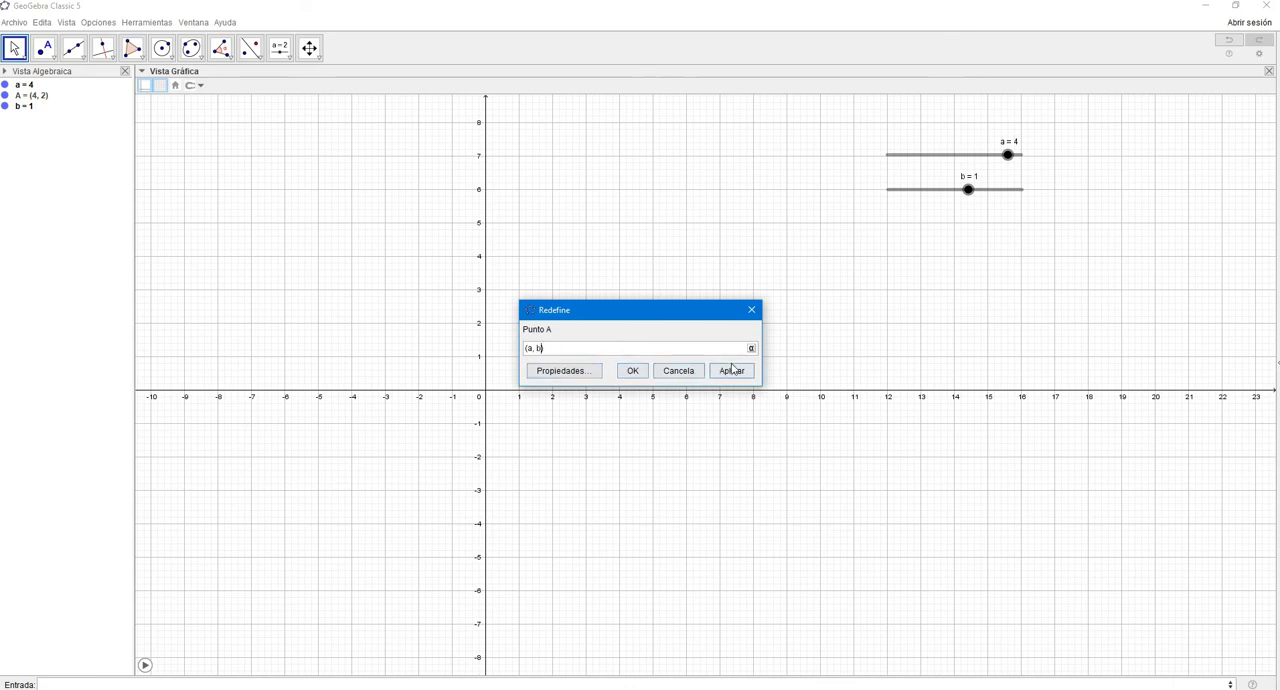
pyautogui.click(630, 371)
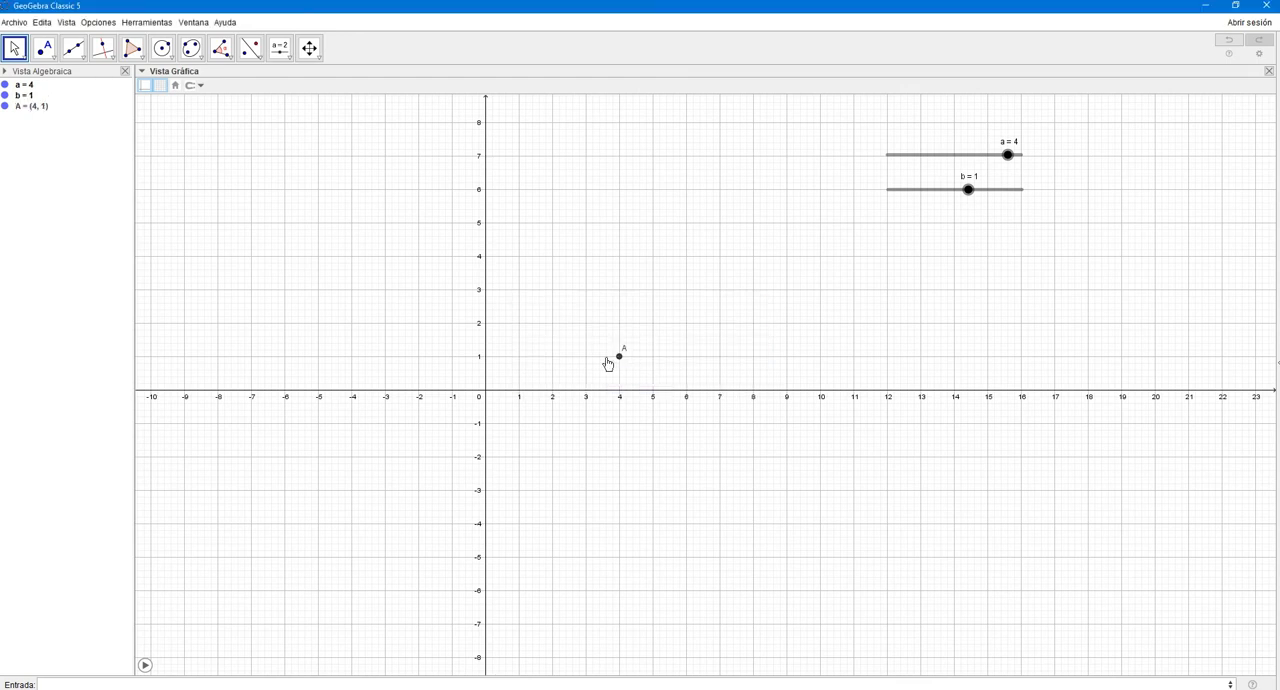
# - Set sliders a and b both to -5
pyautogui.moveTo(969, 197); pyautogui.dragTo(934, 211)
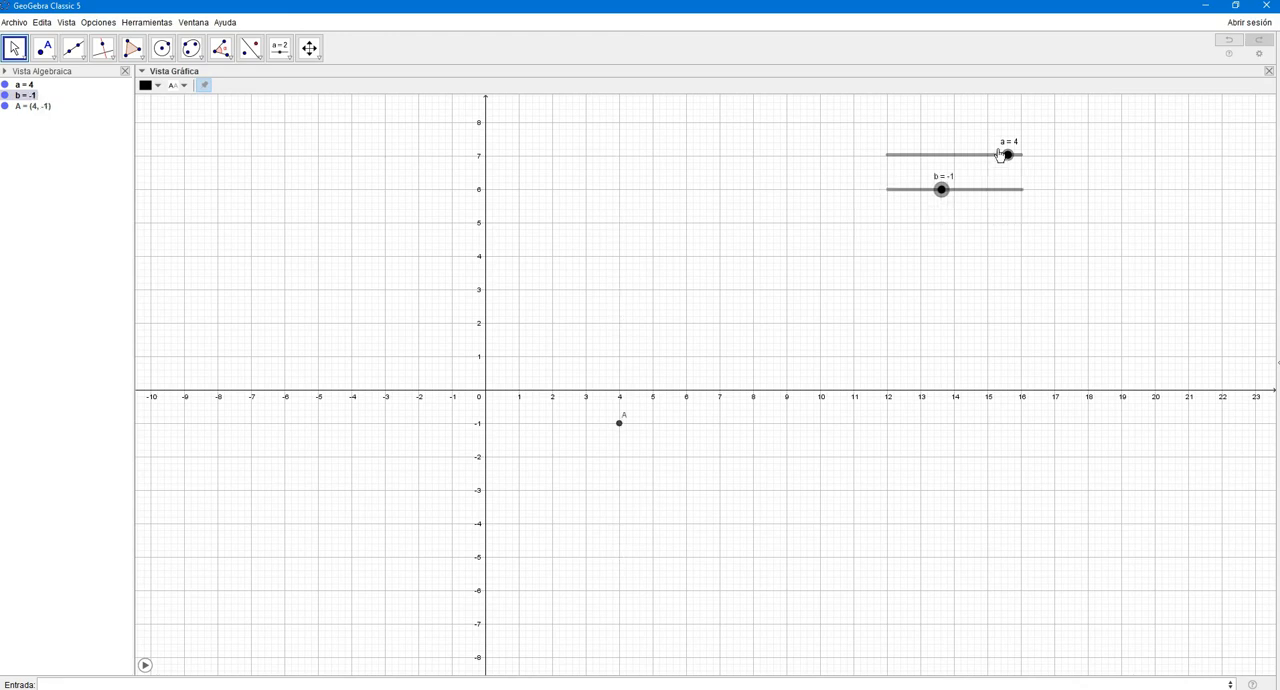
pyautogui.moveTo(1008, 157); pyautogui.dragTo(875, 178)
pyautogui.moveTo(949, 191); pyautogui.dragTo(889, 197)
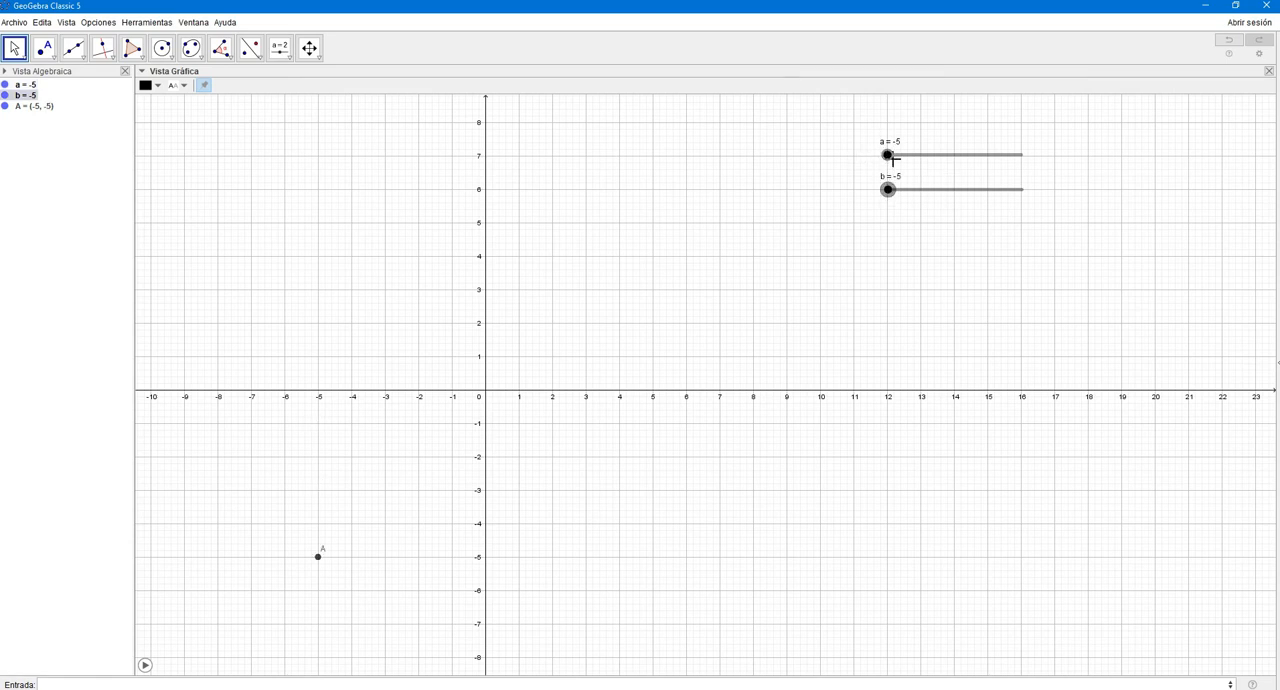
# - Animate sliders a and b together to move point A, and pause the animation
pyautogui.rightClick(887, 155)
pyautogui.click(896, 211)
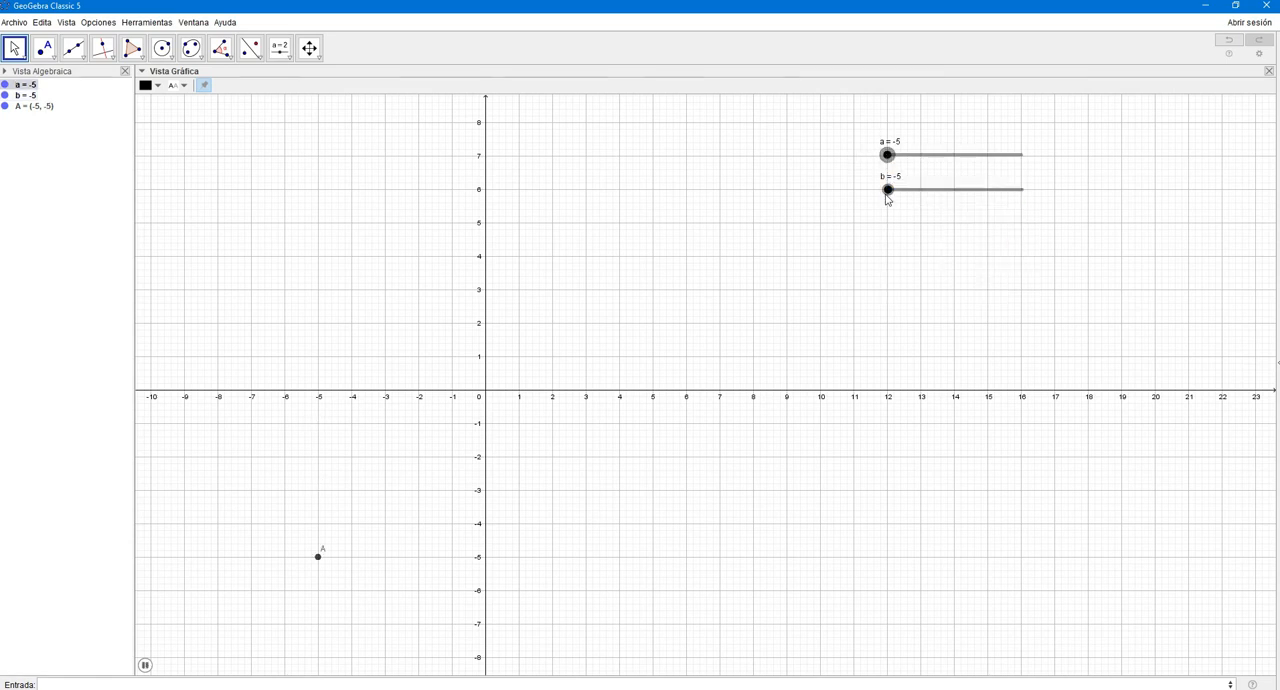
pyautogui.rightClick(888, 189)
pyautogui.click(930, 245)
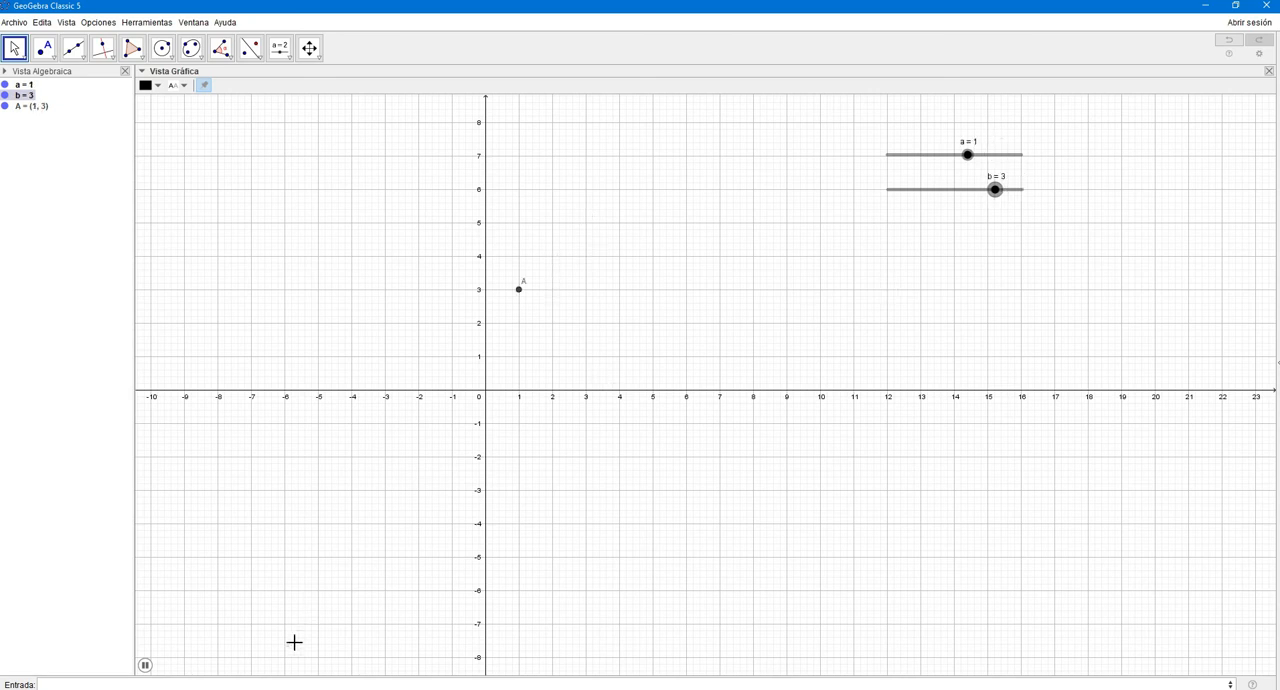
pyautogui.click(145, 664)
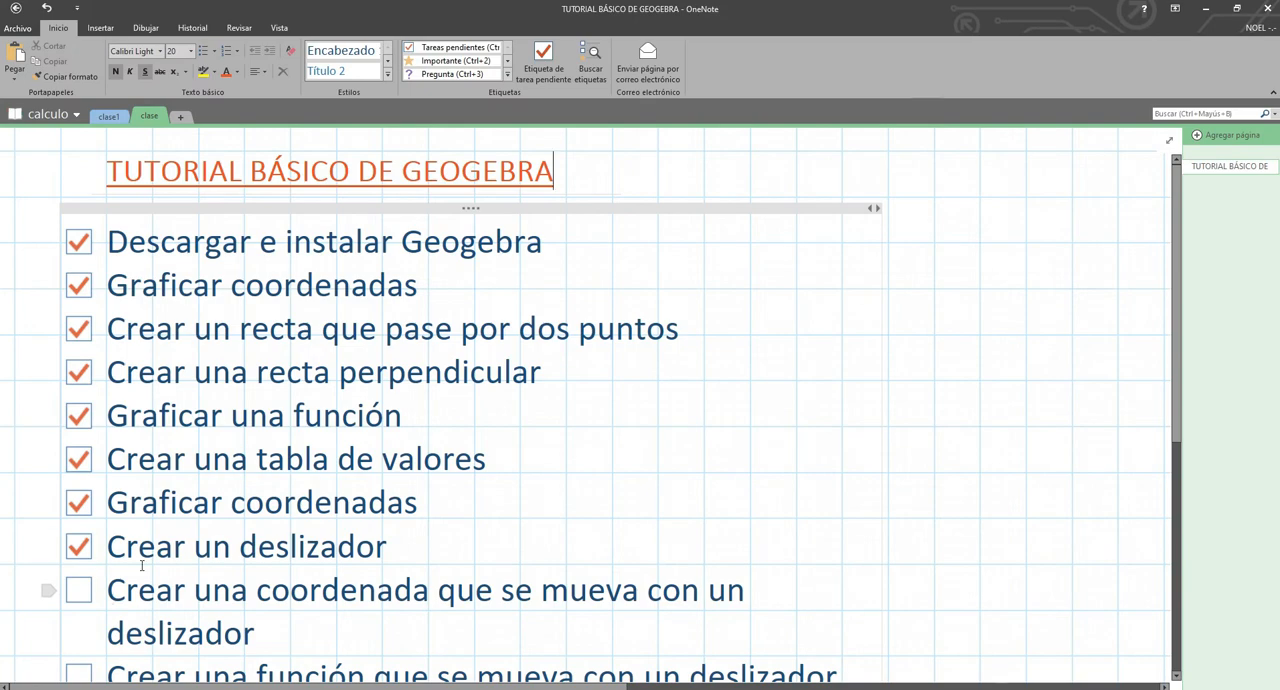
# - Mark "Crear una coordenada que se mueva con un deslizador" as done in the OneNote checklist and return to GeoGebra
pyautogui.scroll(-2, 93, 508)
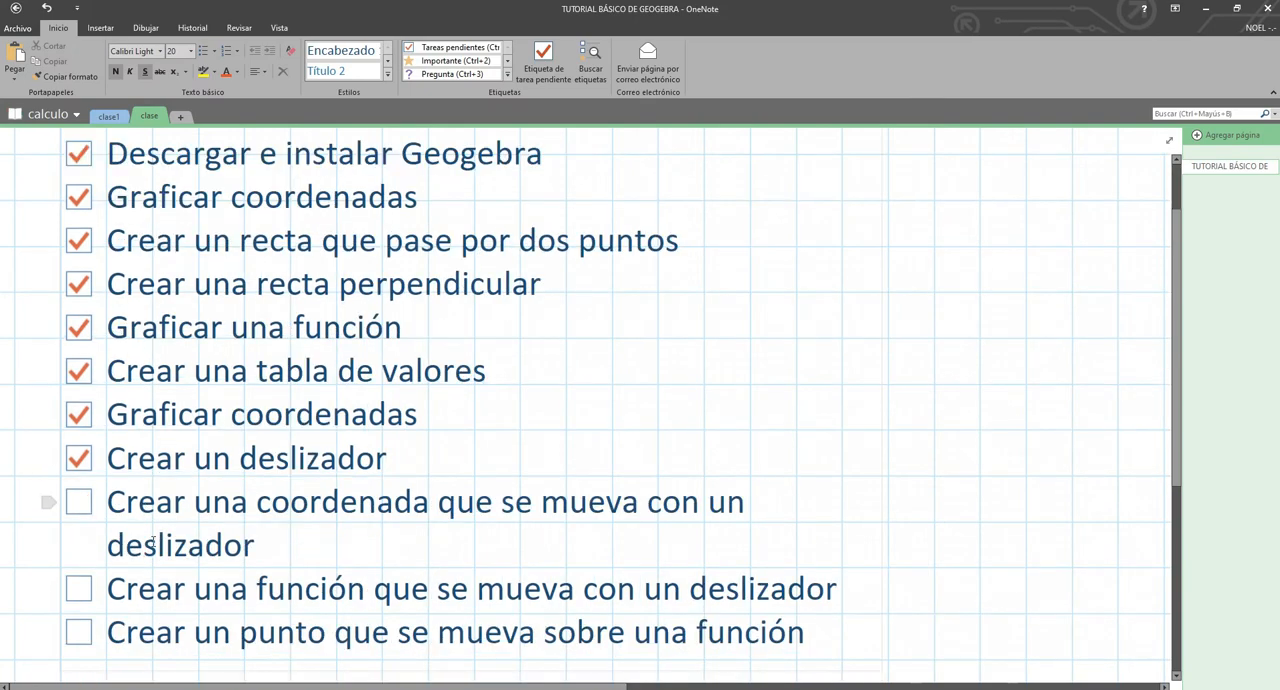
pyautogui.click(79, 506)
pyautogui.scroll(-2, 298, 592)
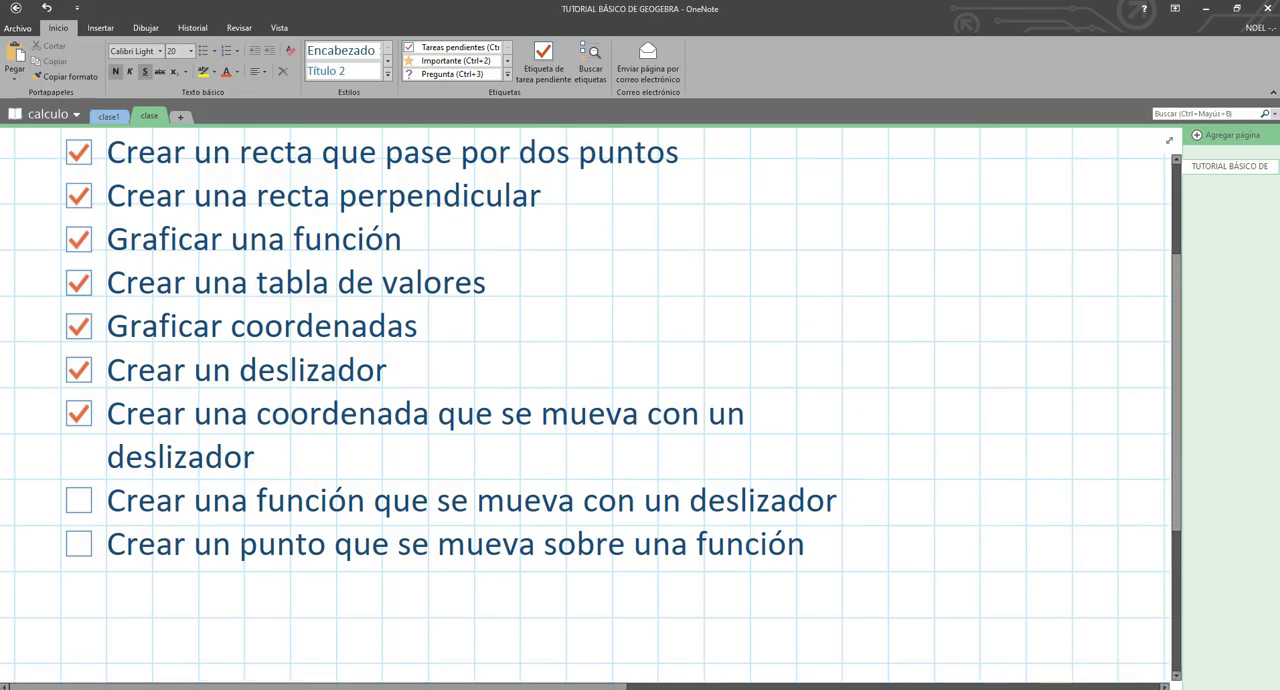
pyautogui.hotkey('alt', 'Tab')
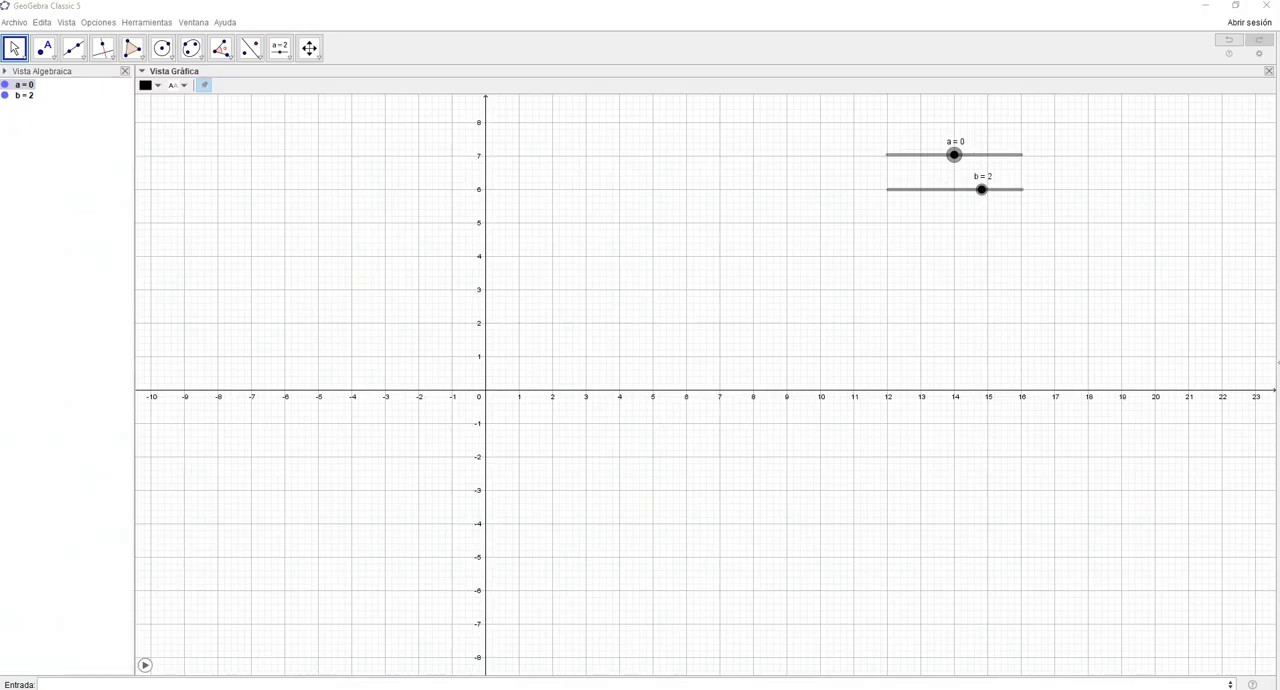
# - Graph the function a*x+7, using slider a as its slope
pyautogui.click(153, 684)
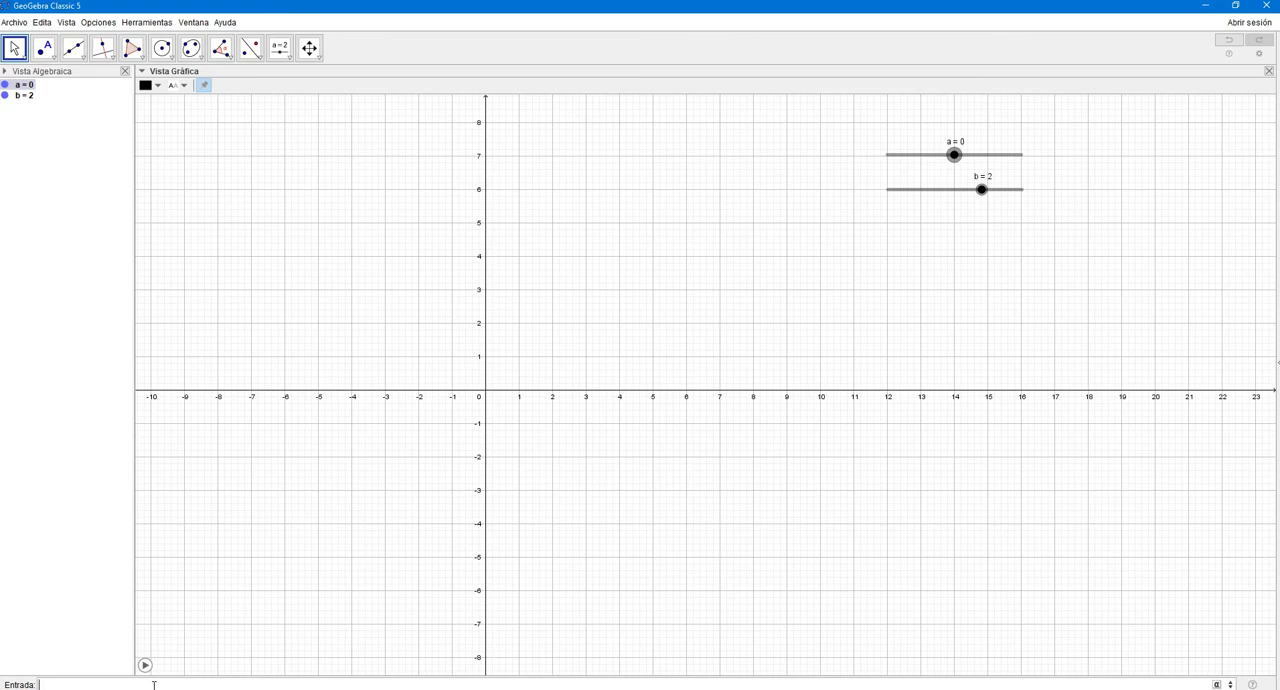
pyautogui.write('x+7')
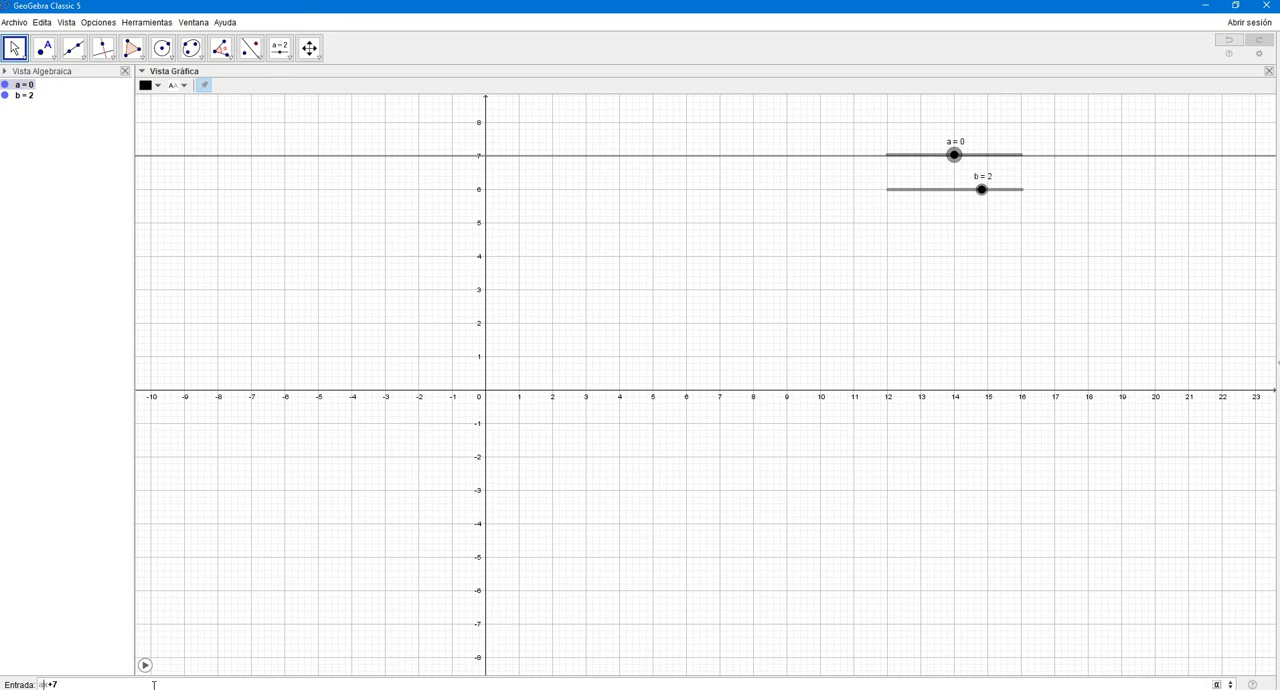
pyautogui.write('*')
pyautogui.press('BackSpace')
pyautogui.write('+x')
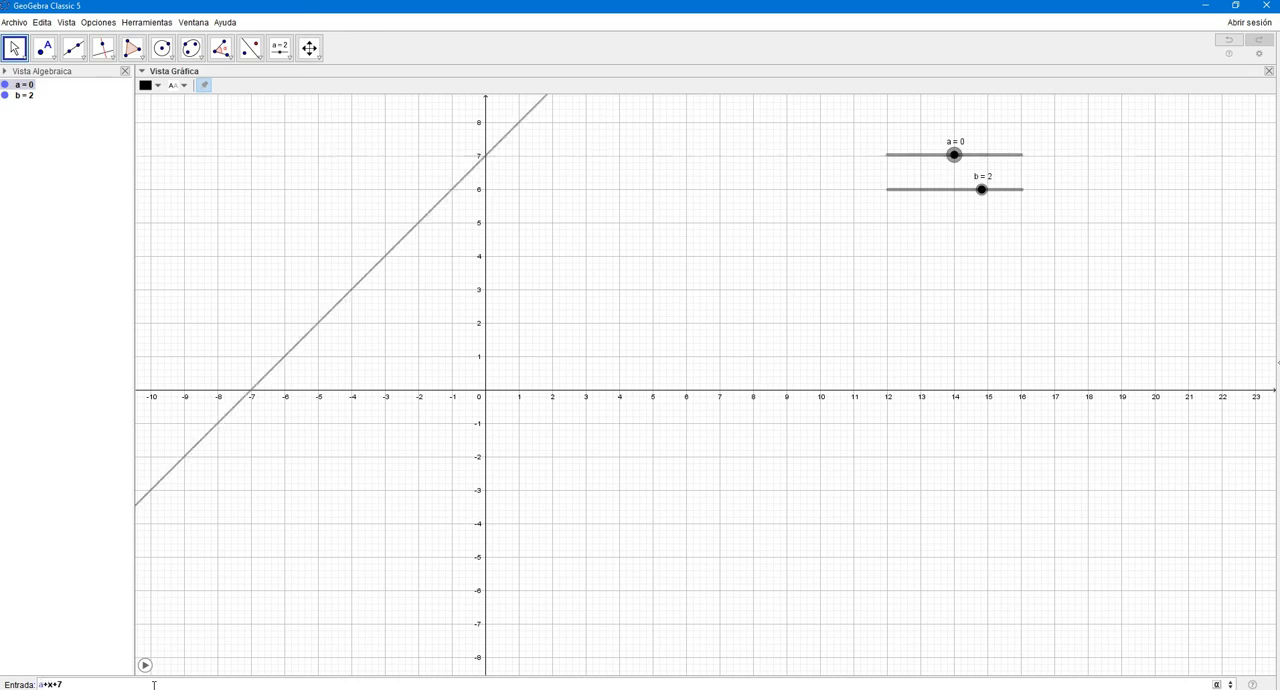
pyautogui.press('BackSpace')
pyautogui.write('*')
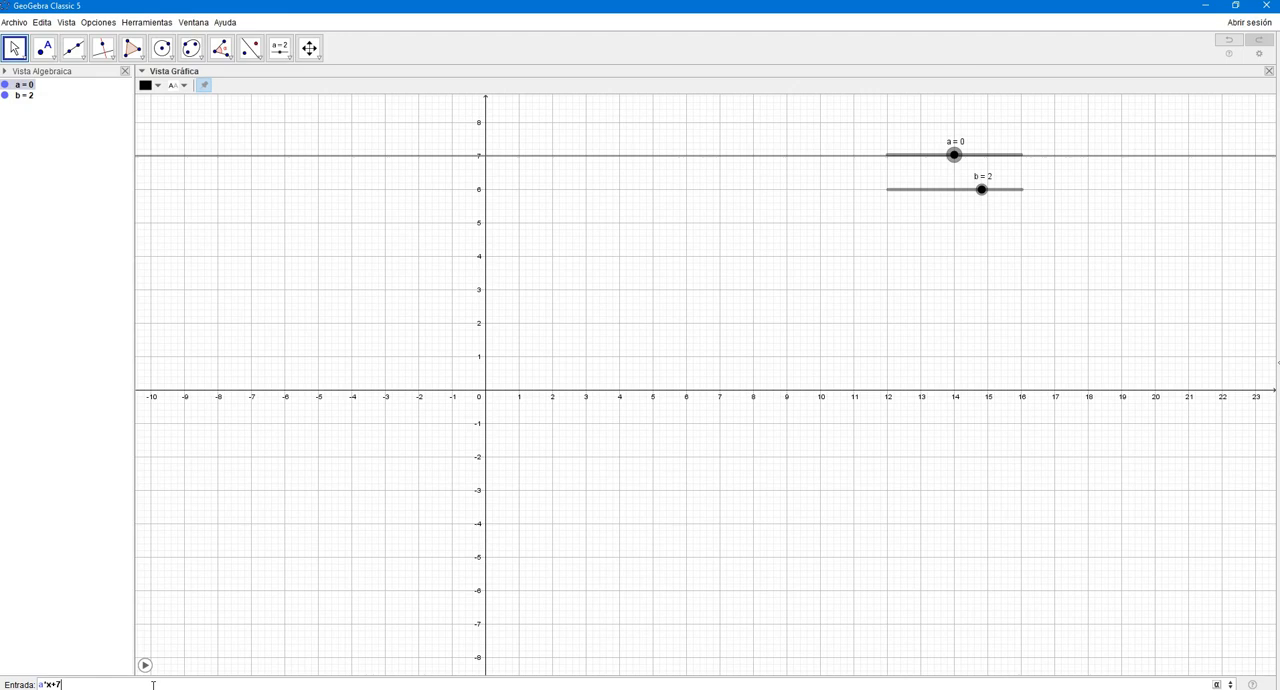
pyautogui.press('Return')
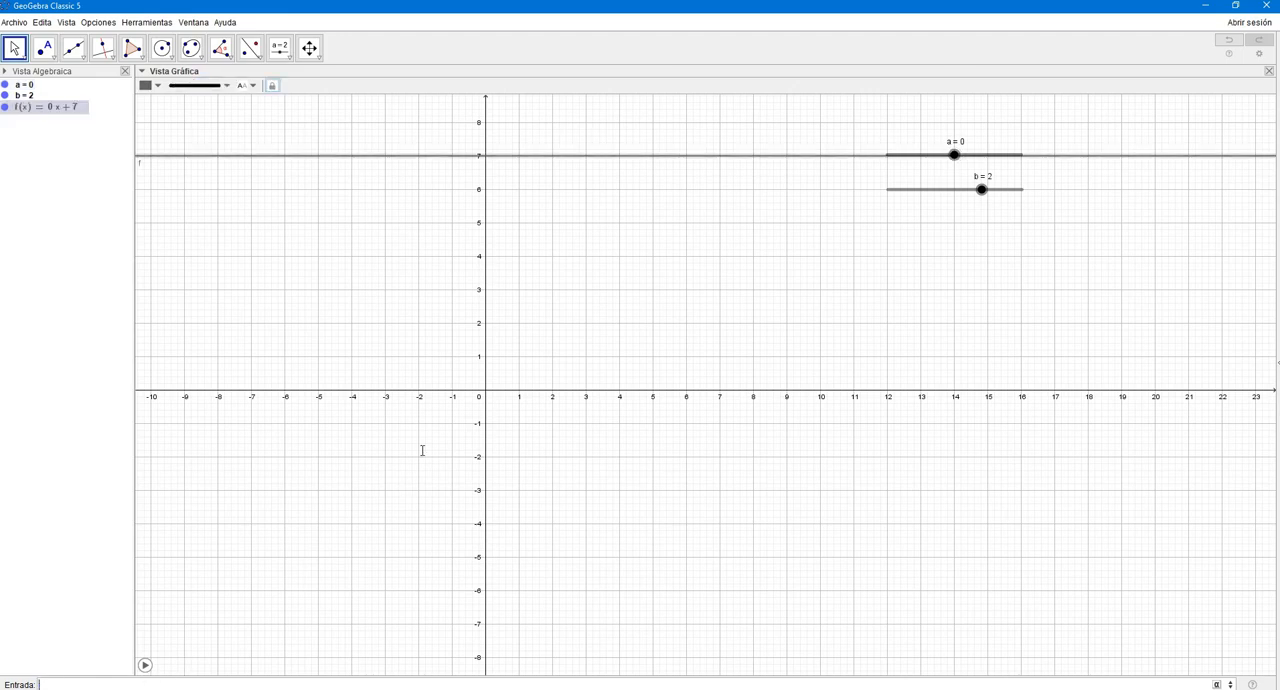
# - Place the function's equation as text in the plot at about x = 2, y = 8, and select slider a
pyautogui.click(64, 112)
pyautogui.moveTo(64, 112); pyautogui.dragTo(580, 122)
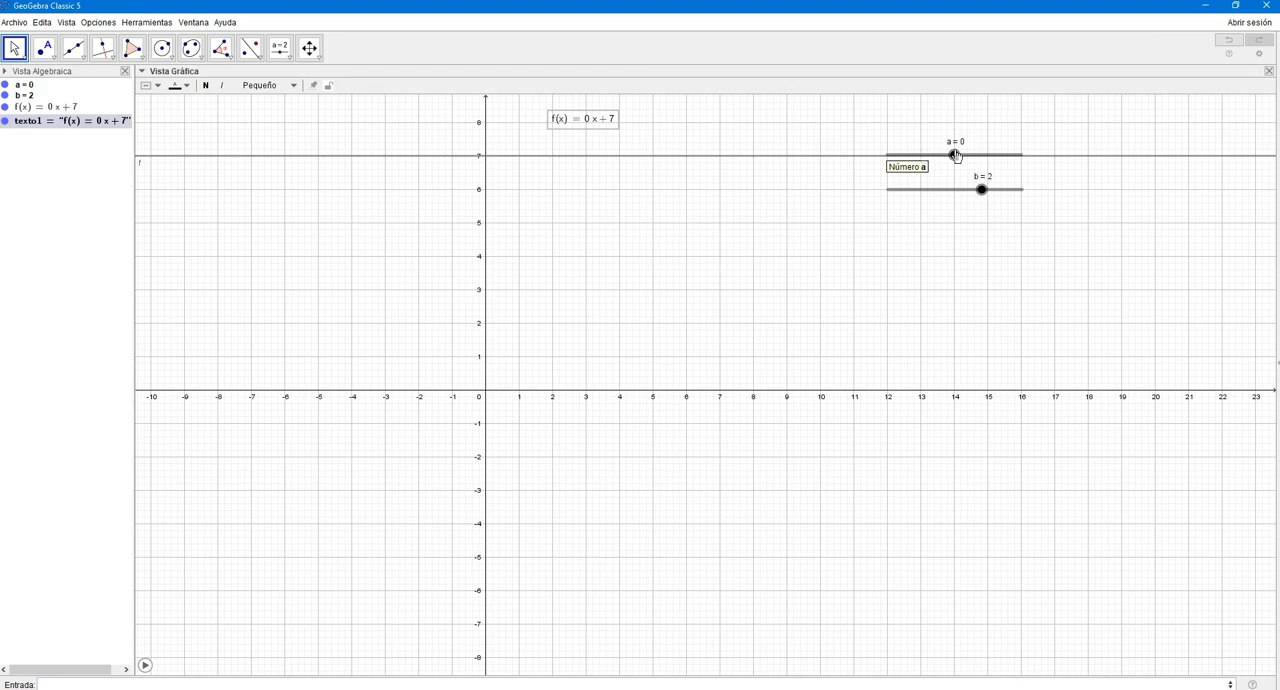
pyautogui.click(953, 158)
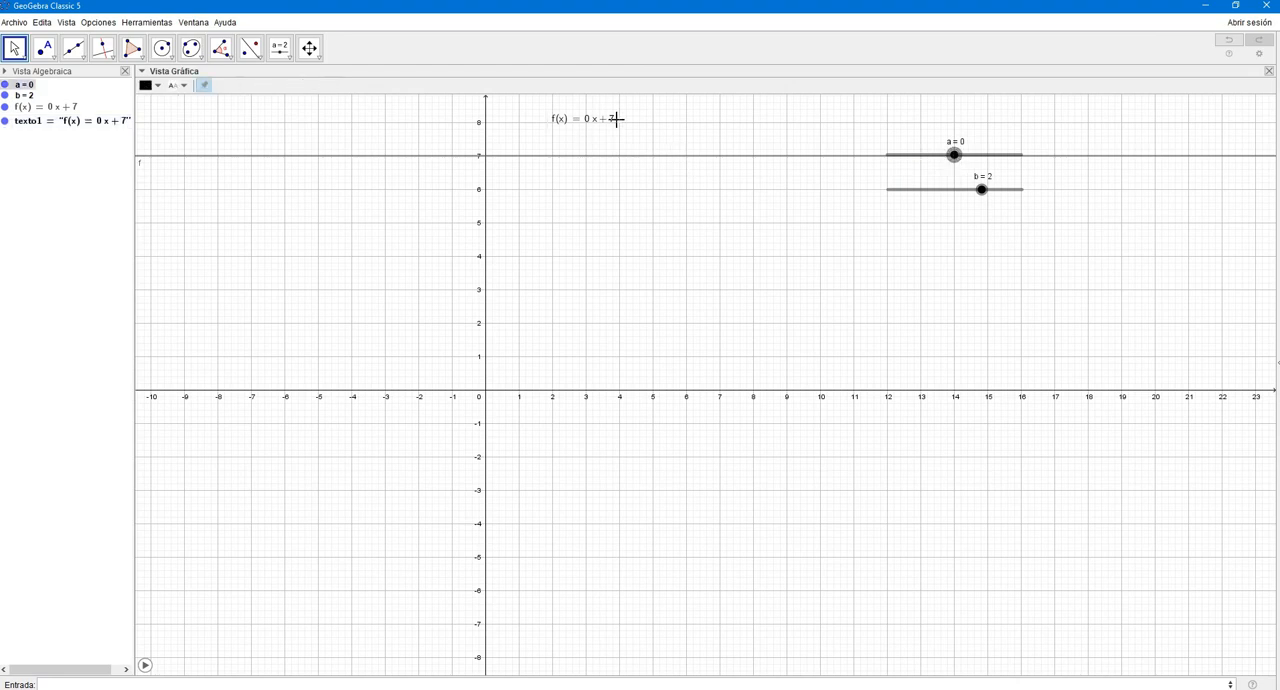
pyautogui.click(612, 130)
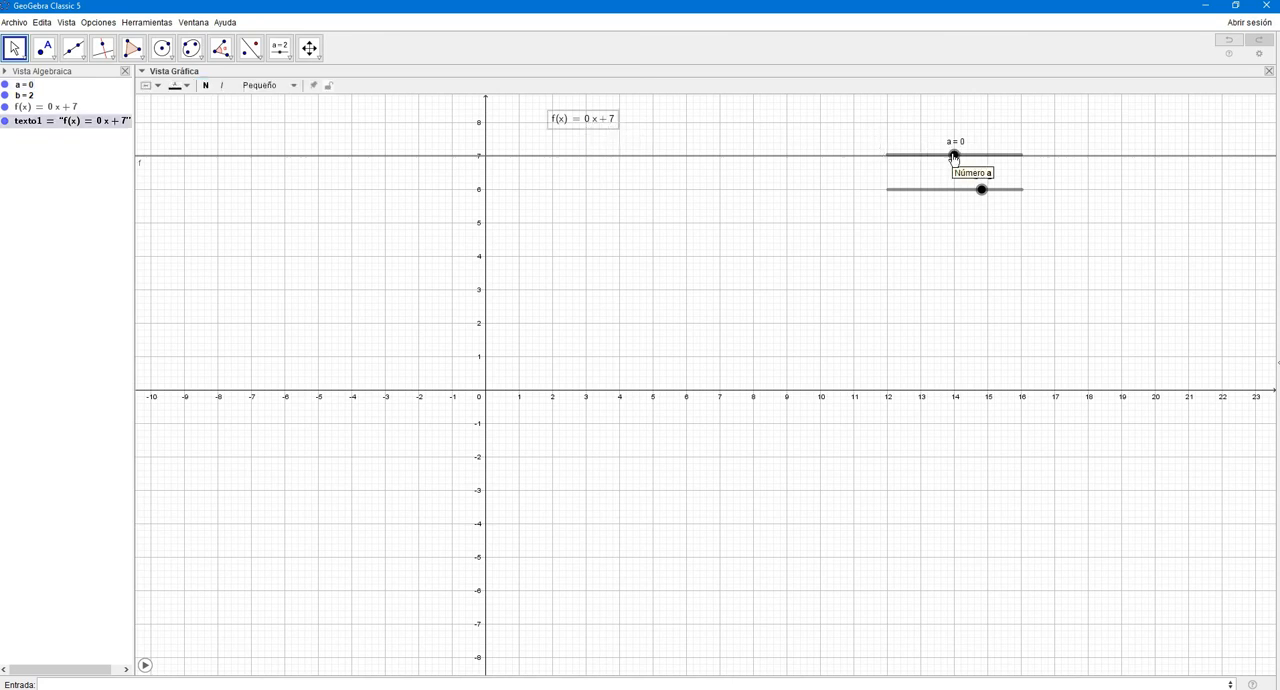
pyautogui.click(954, 157)
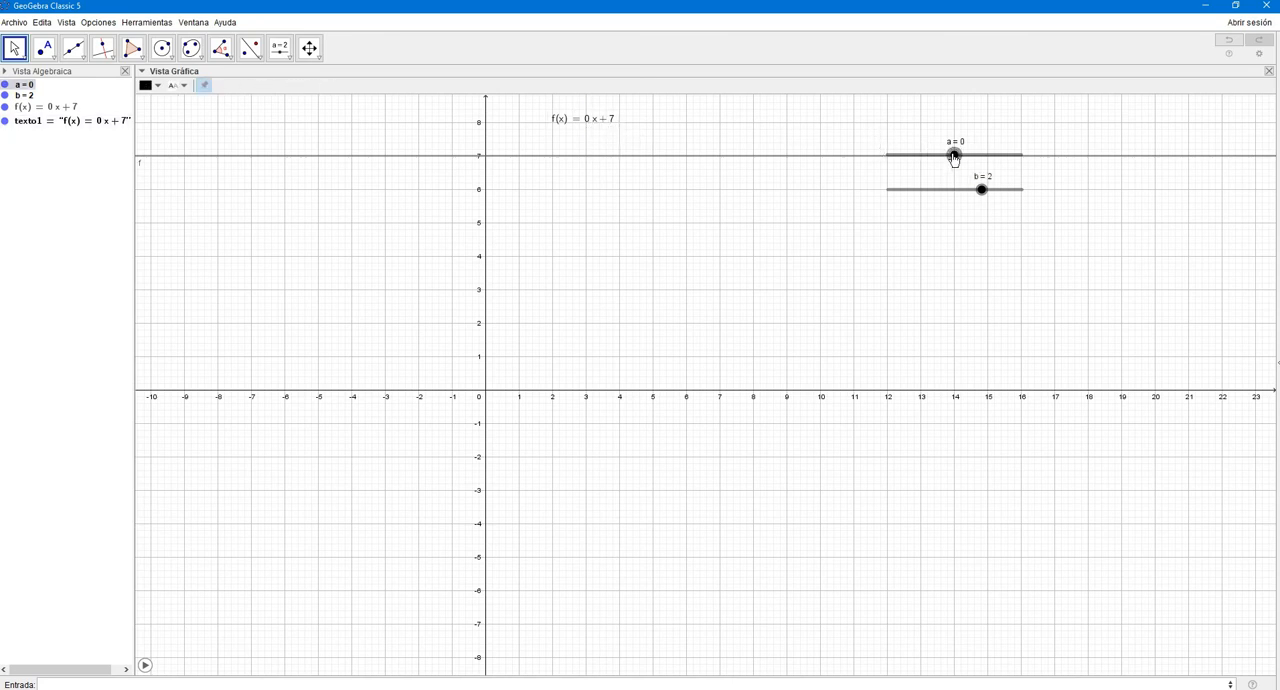
# - Move slider a to -5 and back to 0 to tilt the line, and turn on its animation
pyautogui.moveTo(954, 157); pyautogui.dragTo(894, 172)
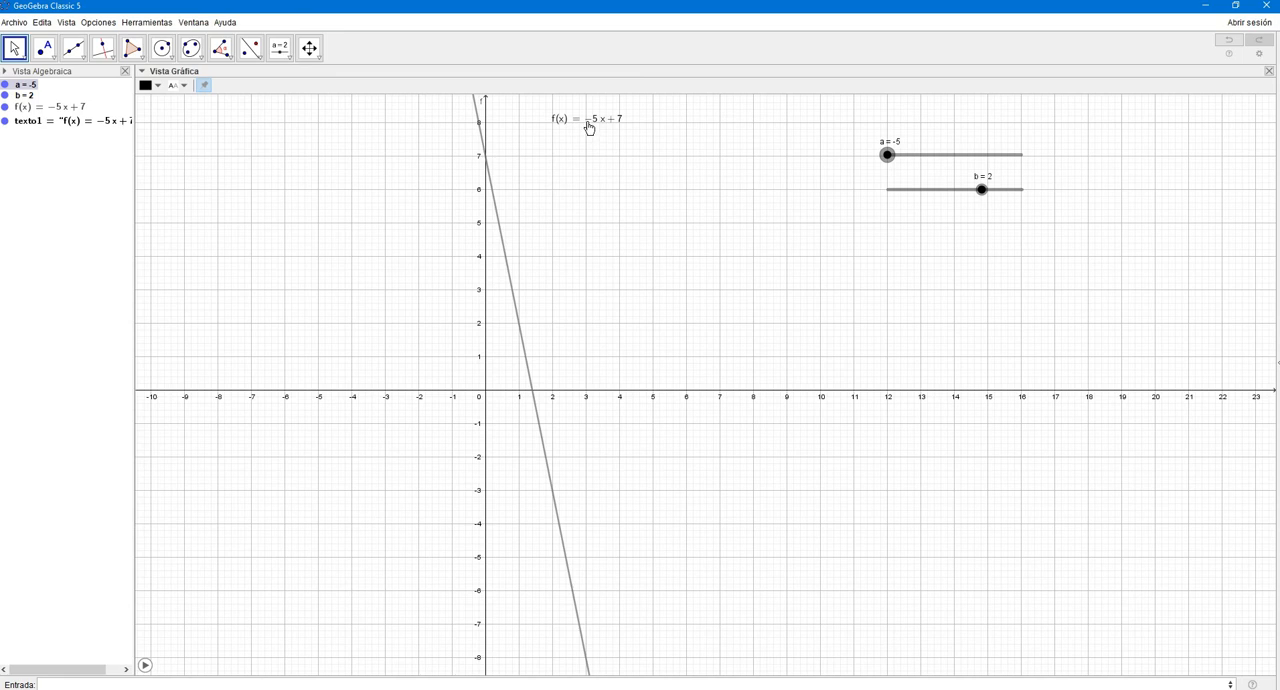
pyautogui.moveTo(888, 155); pyautogui.dragTo(954, 160)
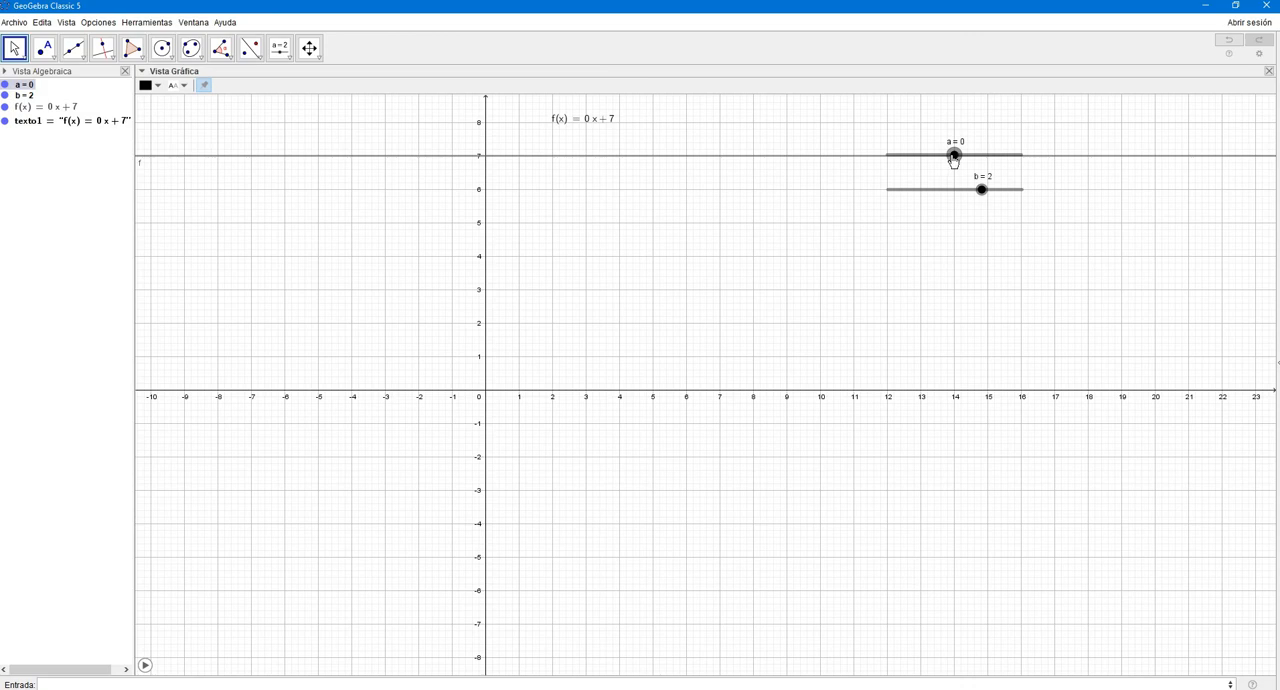
pyautogui.moveTo(954, 160)
pyautogui.mouseDown()
pyautogui.moveTo(1027, 162)
pyautogui.moveTo(951, 171)
pyautogui.mouseUp()
pyautogui.rightClick(954, 155)
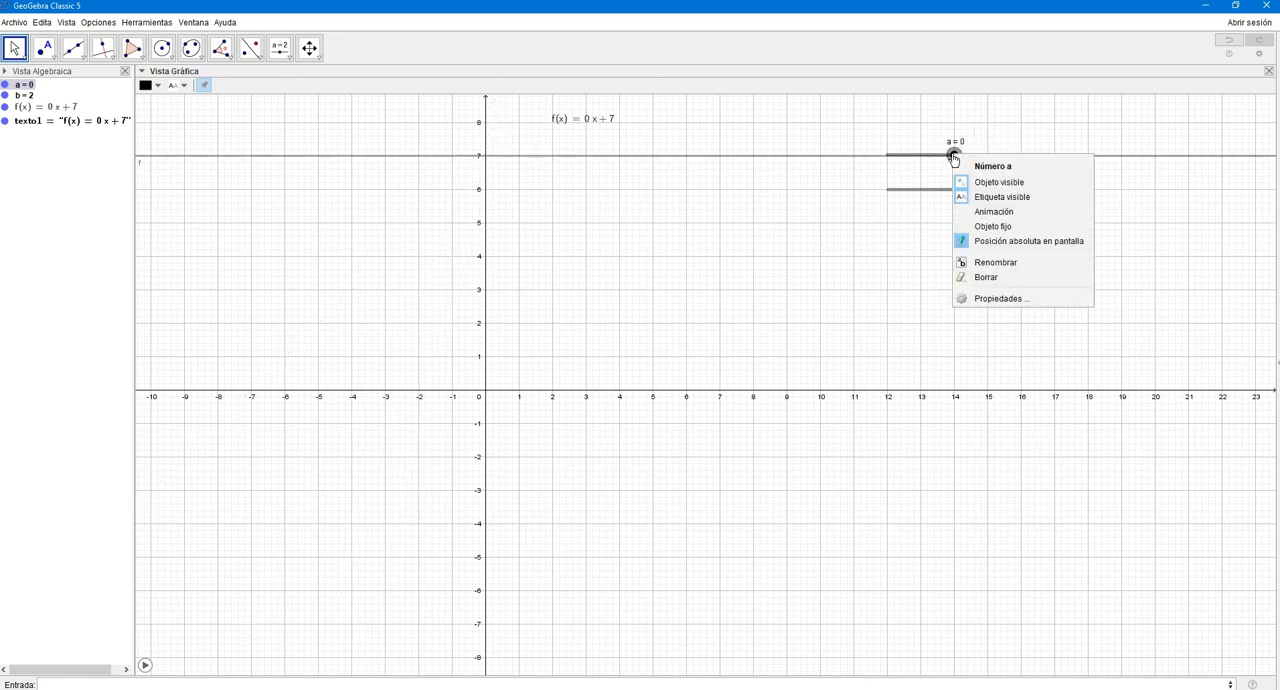
pyautogui.click(993, 212)
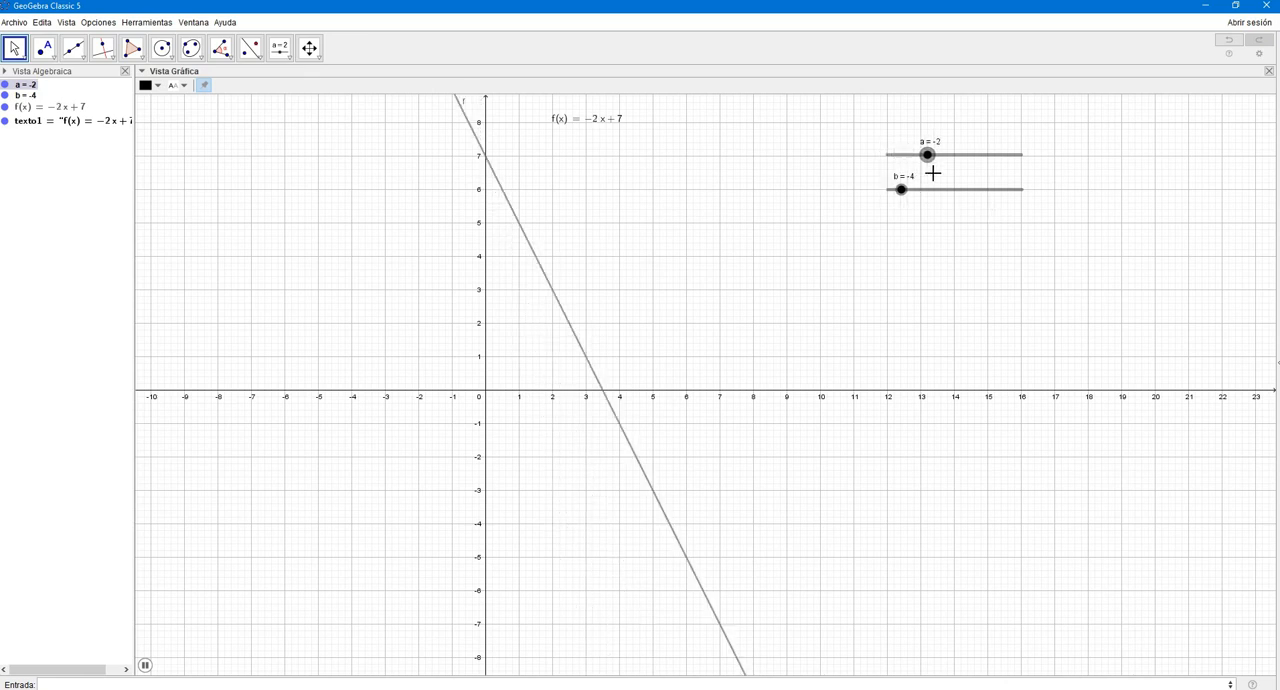
# - Enter the quadratic expression x^2+x-3 as the input for a new function
pyautogui.click(152, 684)
pyautogui.write('x')
pyautogui.write('^')
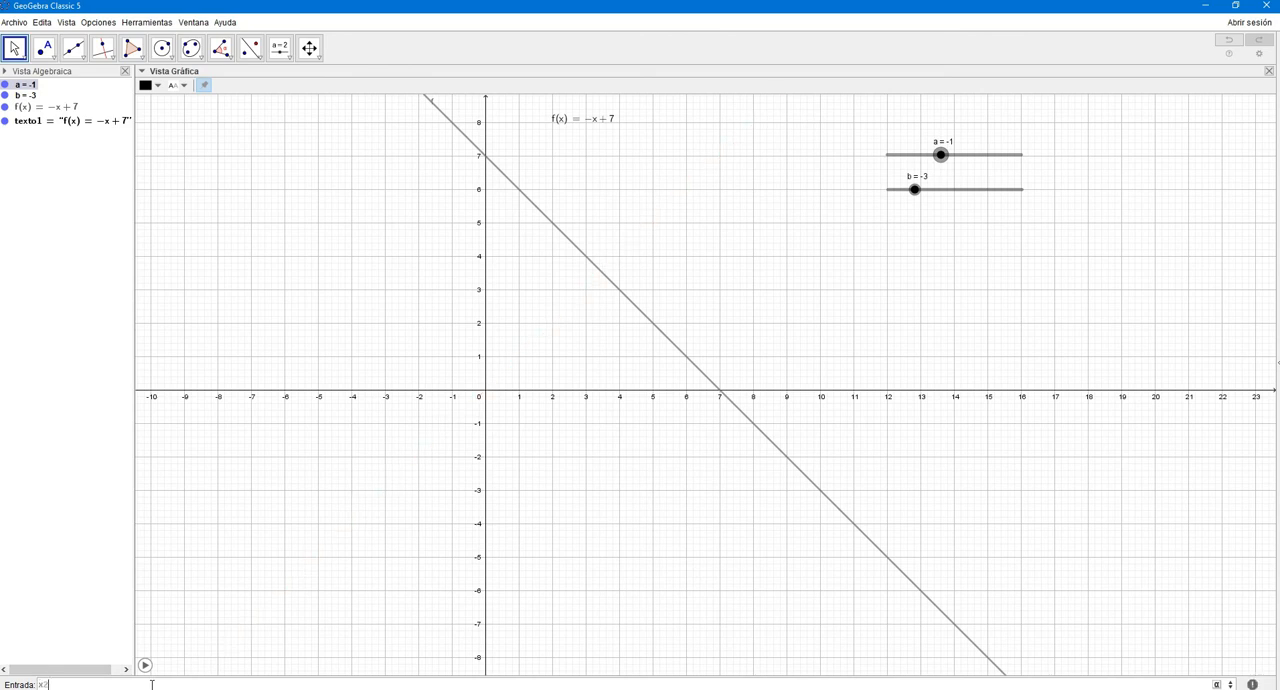
pyautogui.press('BackSpace')
pyautogui.write('^2')
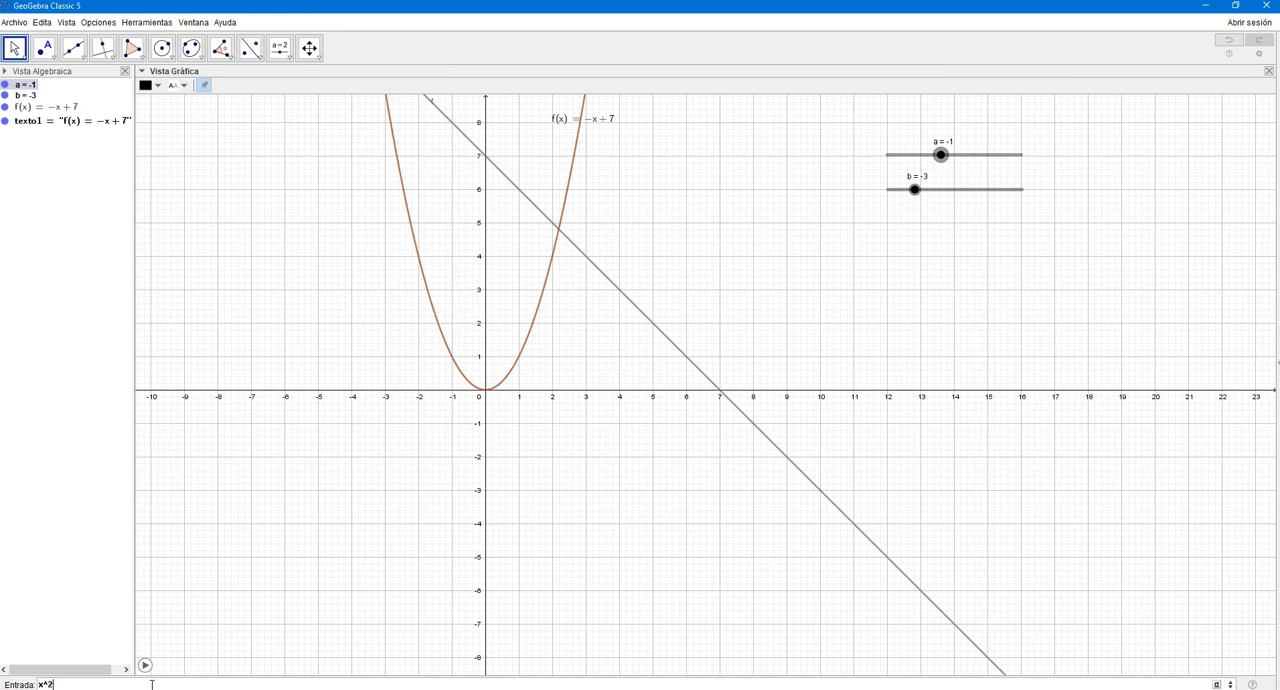
pyautogui.write('+x-3')
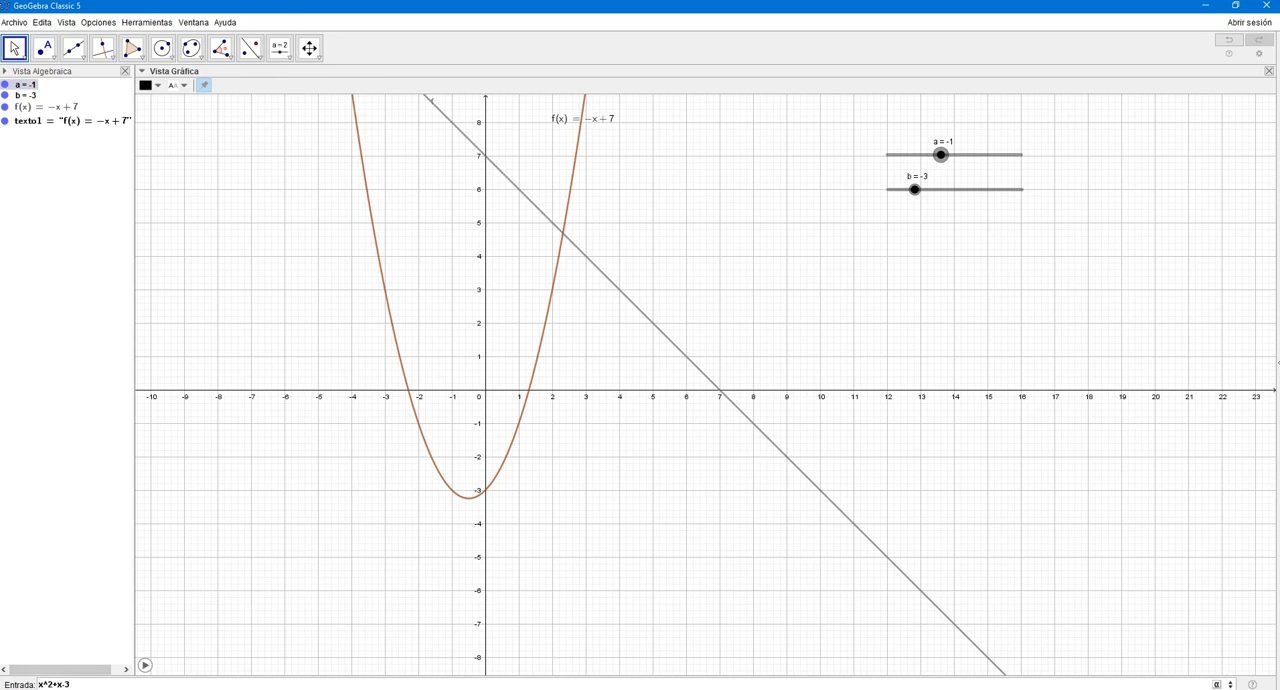
# - Add sliders a and b as coefficients of the expression and graph a*x^2+b*x-3
pyautogui.click(39, 684)
pyautogui.write('a*x^2+')
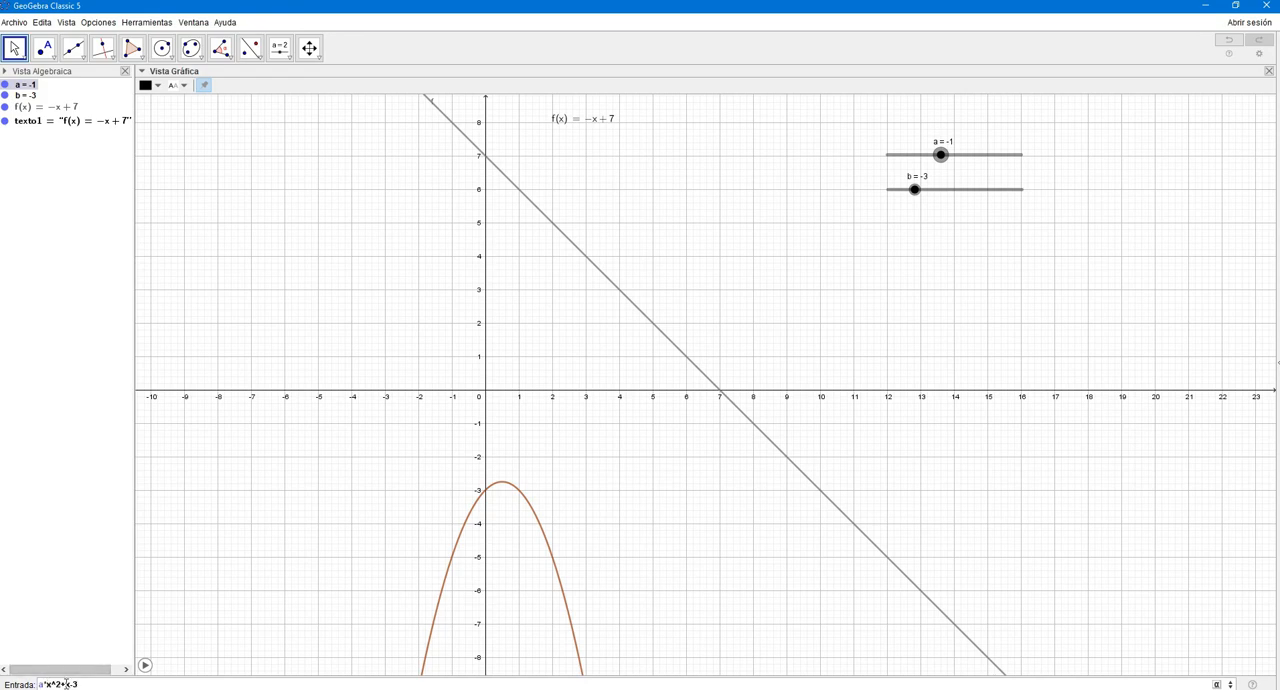
pyautogui.write('b')
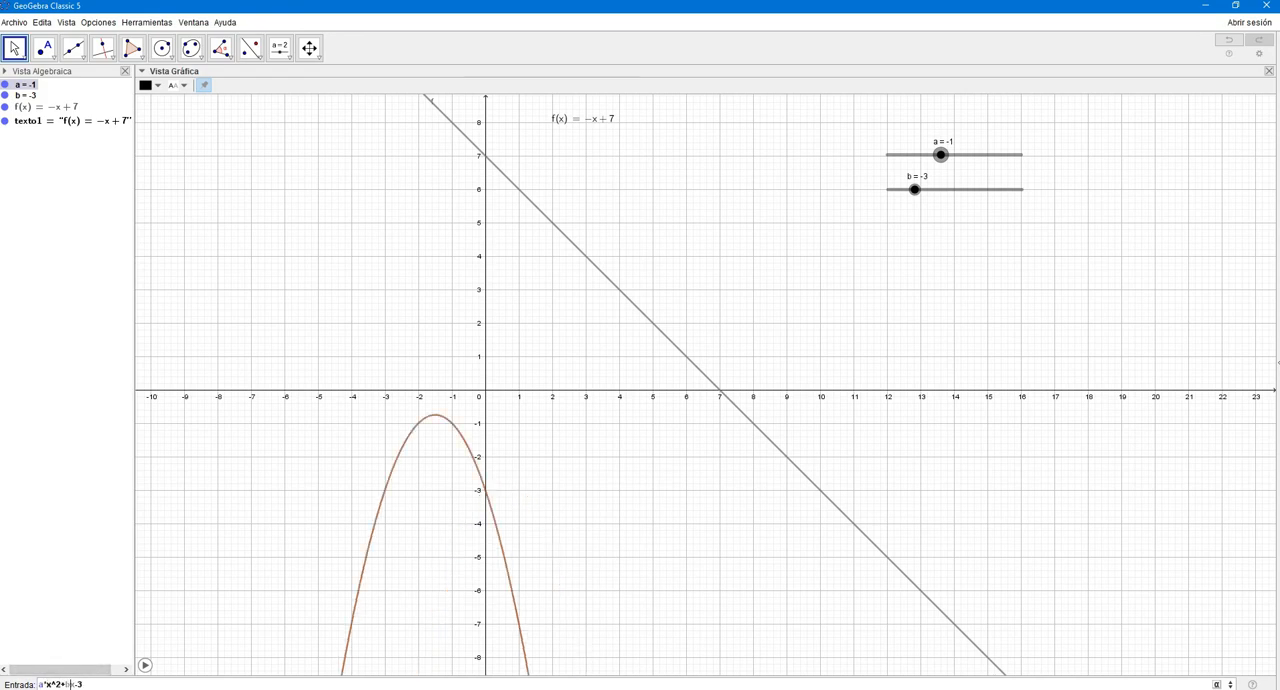
pyautogui.write('*')
pyautogui.press('Return')
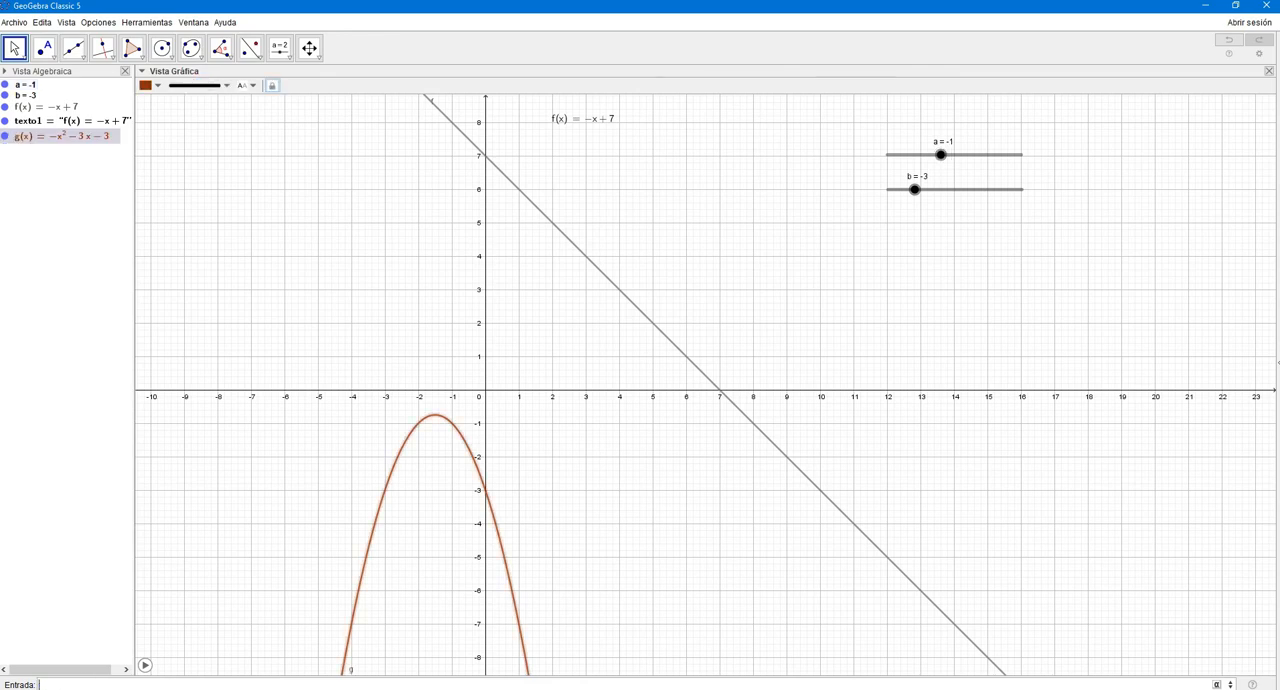
# - Place the equation of g as text near the parabola at about x = -2.6, y = -4.3, and set slider a to -4
pyautogui.moveTo(62, 134); pyautogui.dragTo(417, 538)
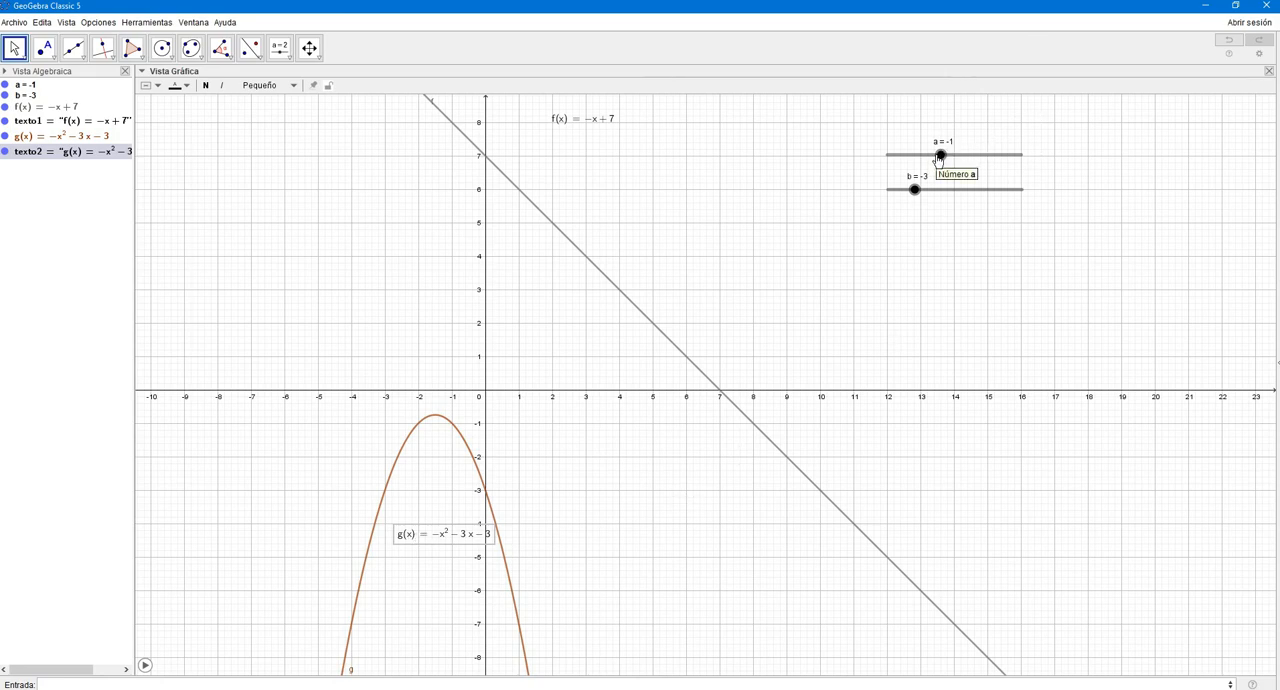
pyautogui.click(940, 157)
pyautogui.moveTo(940, 157); pyautogui.dragTo(898, 171)
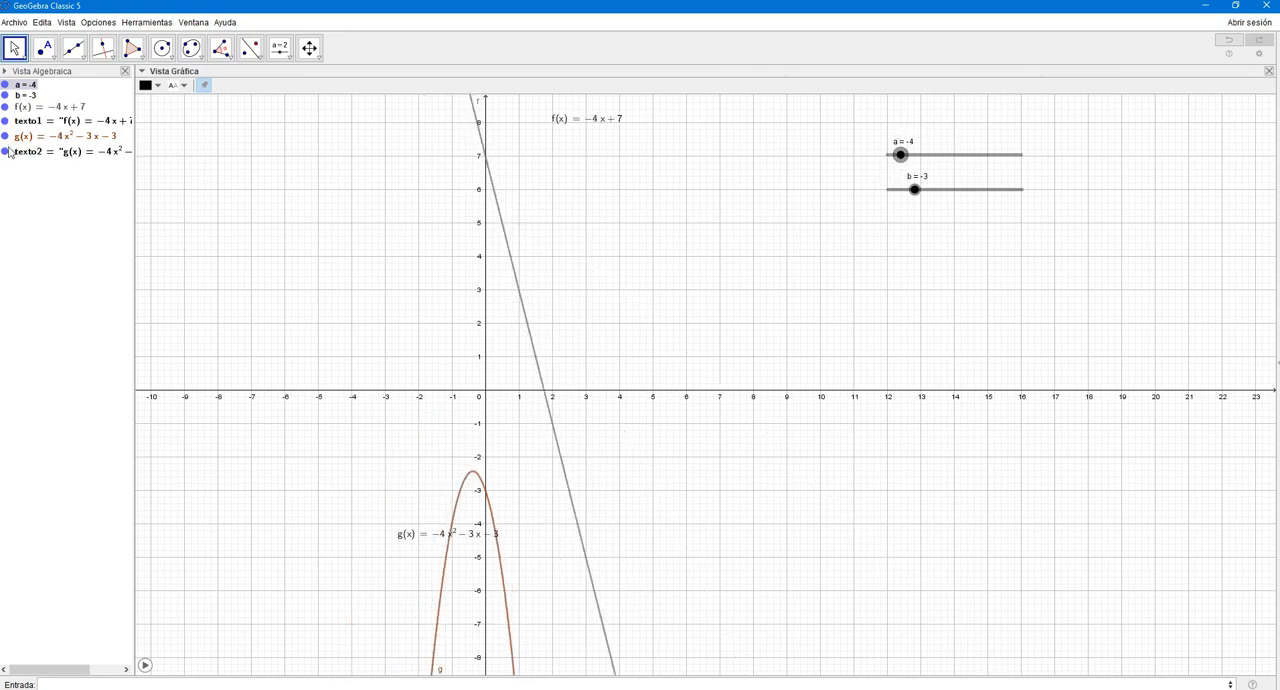
# - Hide the linear function f and move slider a to -5 and up to 1 to reshape the parabola
pyautogui.click(499, 215)
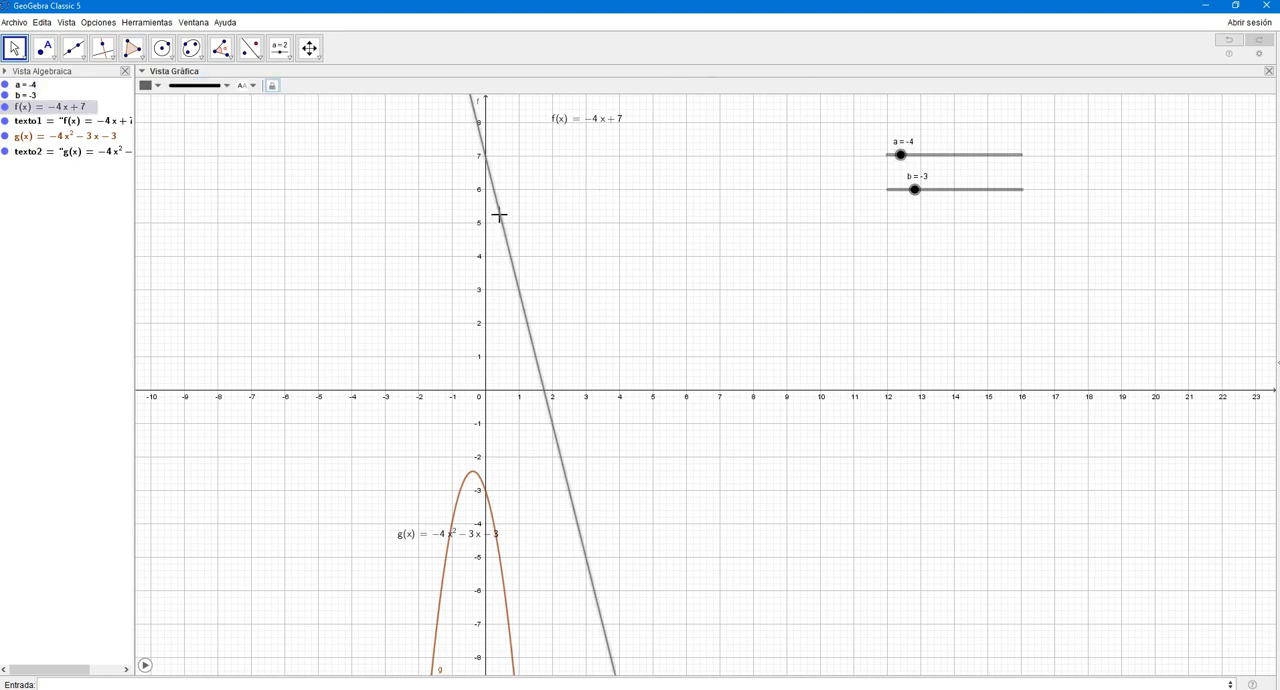
pyautogui.click(5, 107)
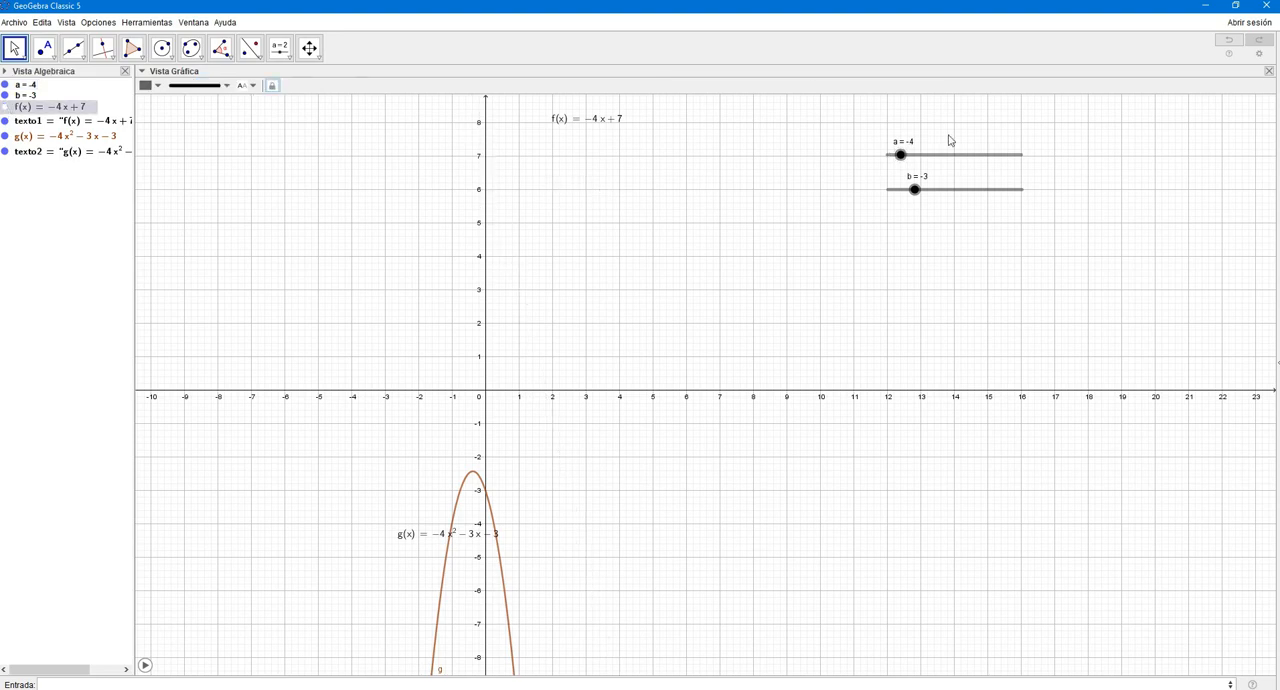
pyautogui.click(901, 156)
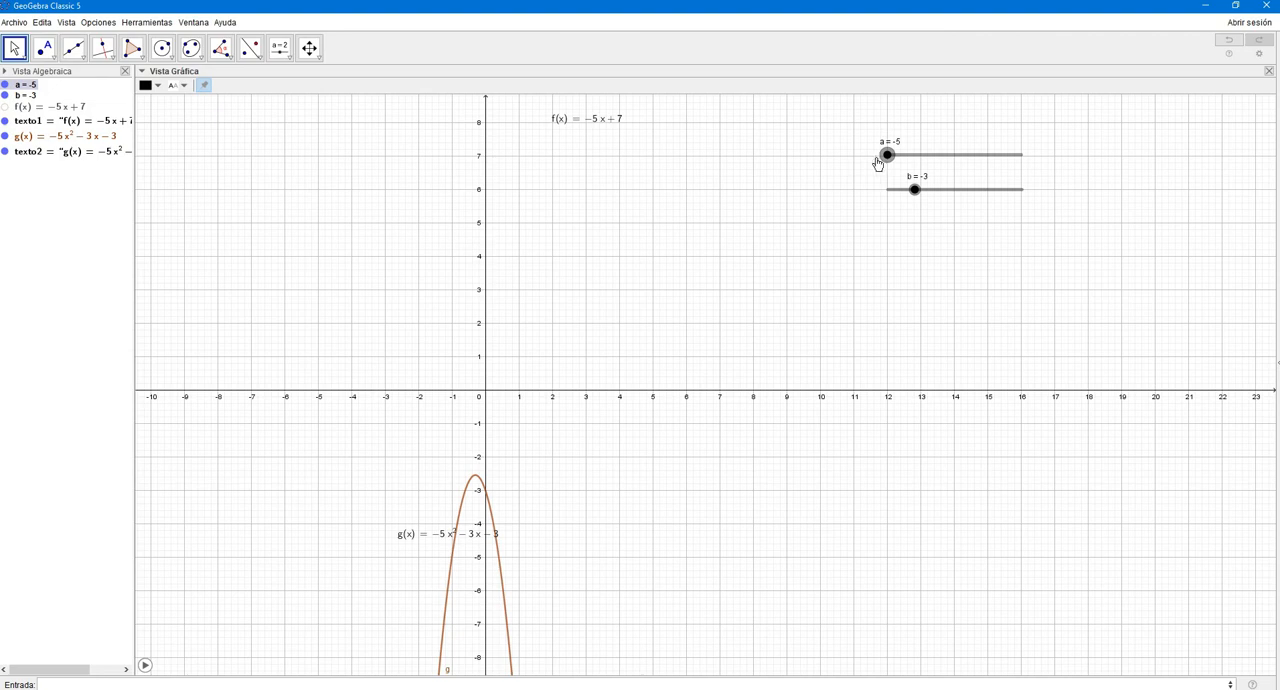
pyautogui.moveTo(904, 164); pyautogui.dragTo(967, 165)
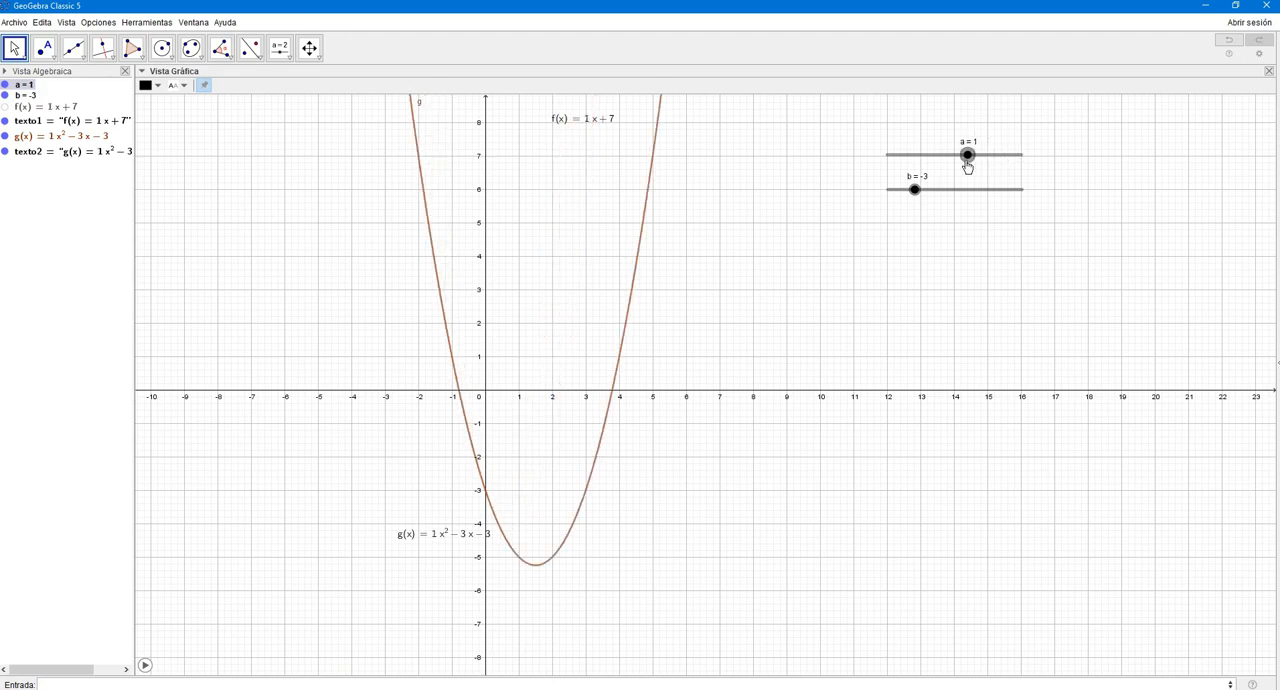
# - Set sliders b and a to -5 and animate both together to move the parabola
pyautogui.click(914, 190)
pyautogui.moveTo(918, 196); pyautogui.dragTo(891, 209)
pyautogui.moveTo(972, 158); pyautogui.dragTo(886, 172)
pyautogui.rightClick(888, 190)
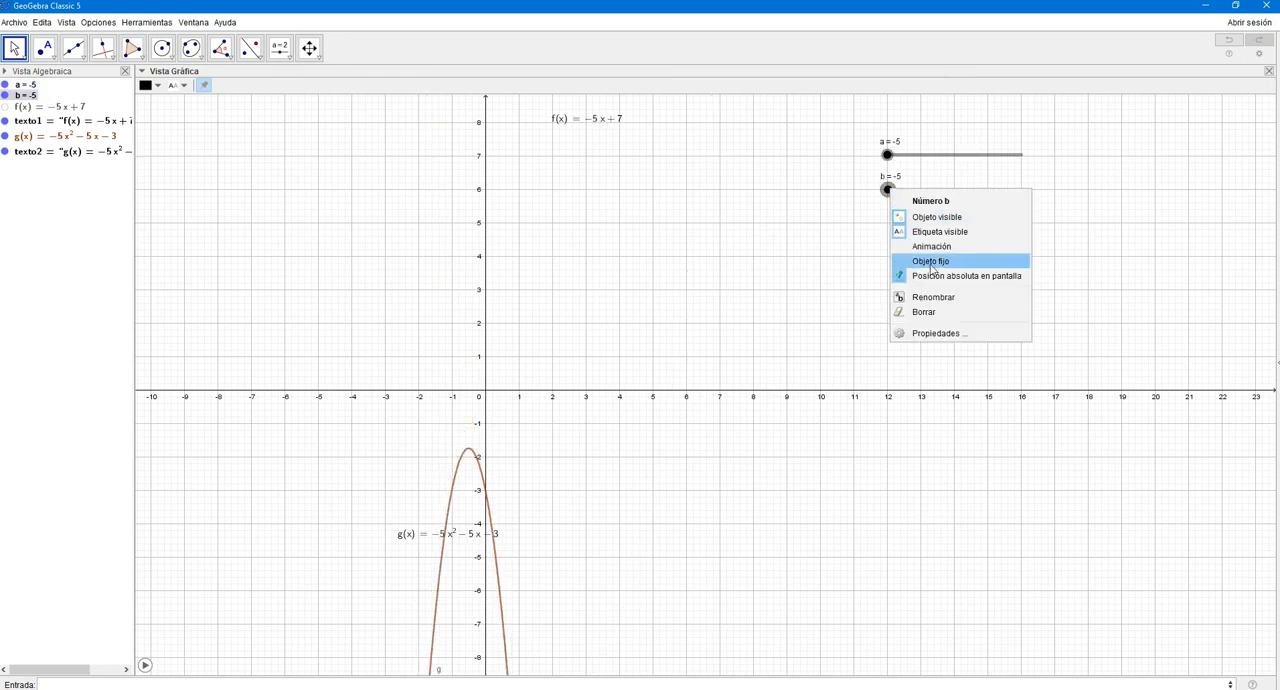
pyautogui.click(932, 246)
pyautogui.rightClick(887, 155)
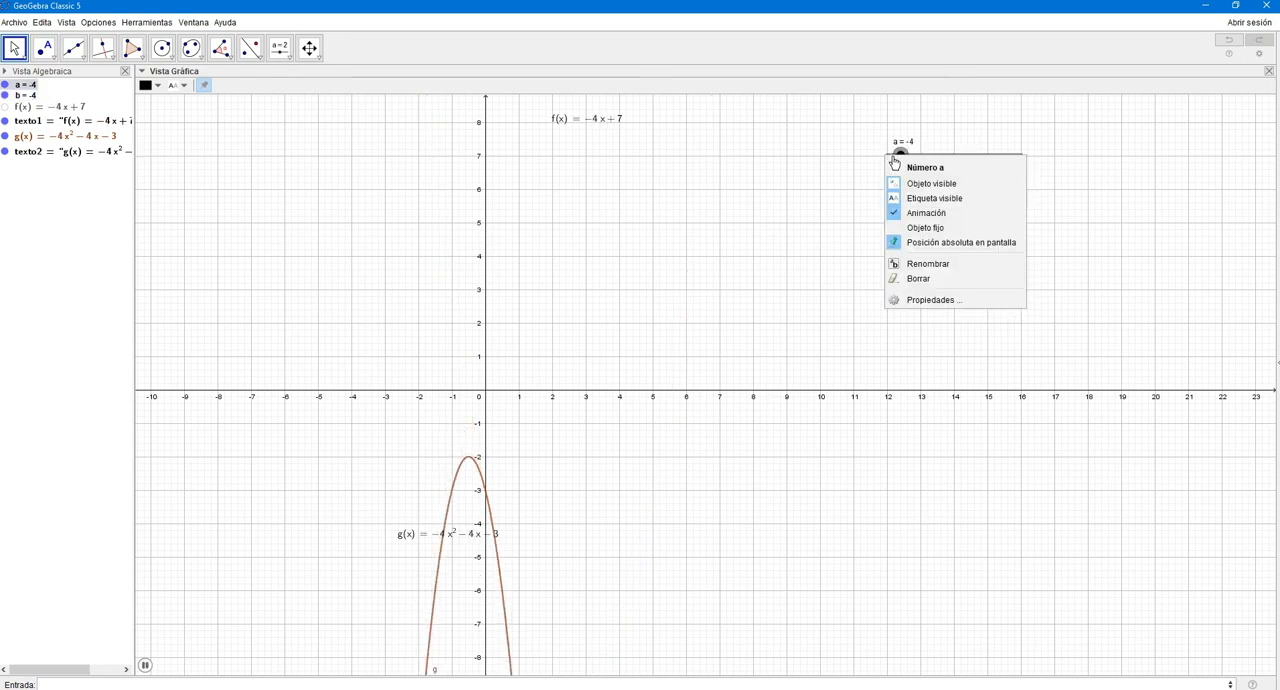
pyautogui.click(753, 185)
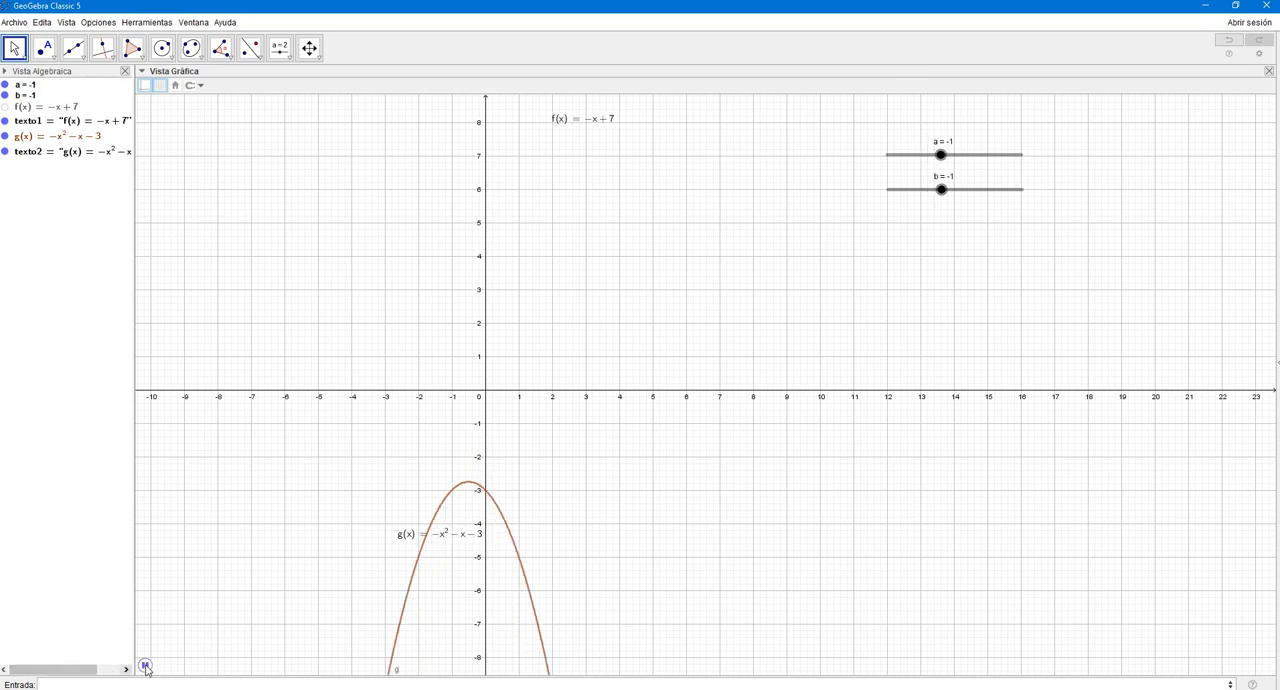
# - Switch to OneNote and mark "Crear una función que se mueva con un deslizador" as done in the checklist
pyautogui.click(508, 689)
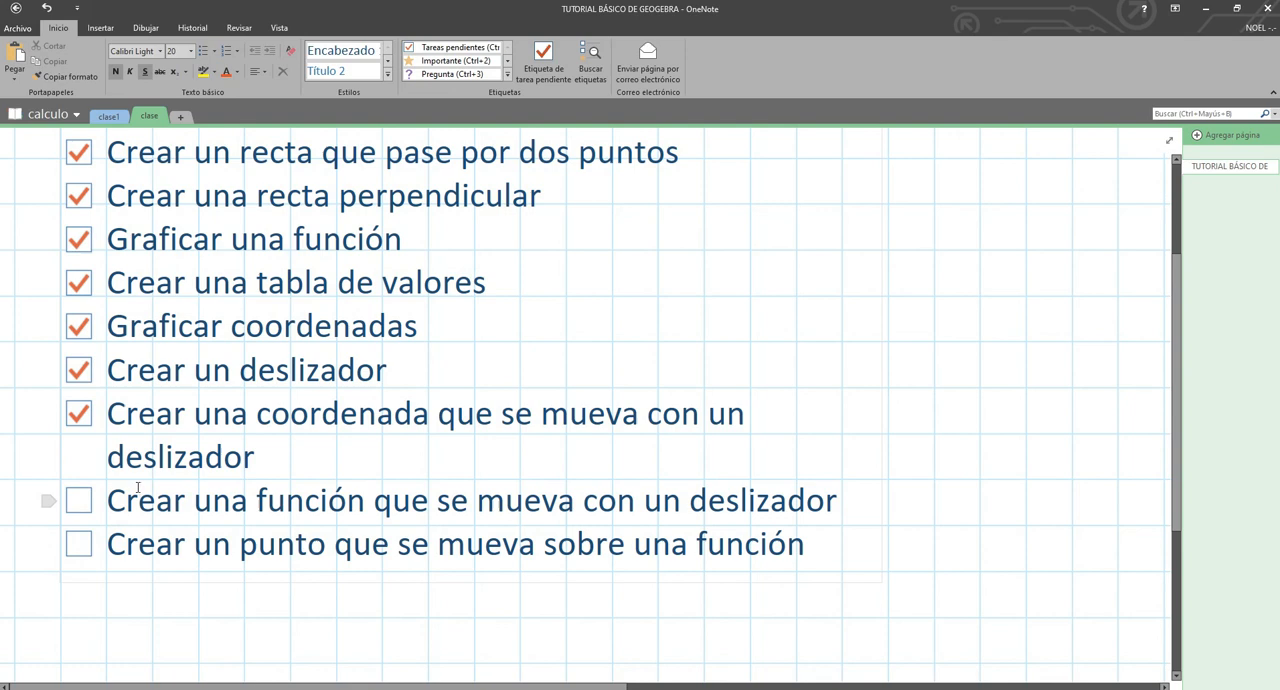
pyautogui.click(78, 503)
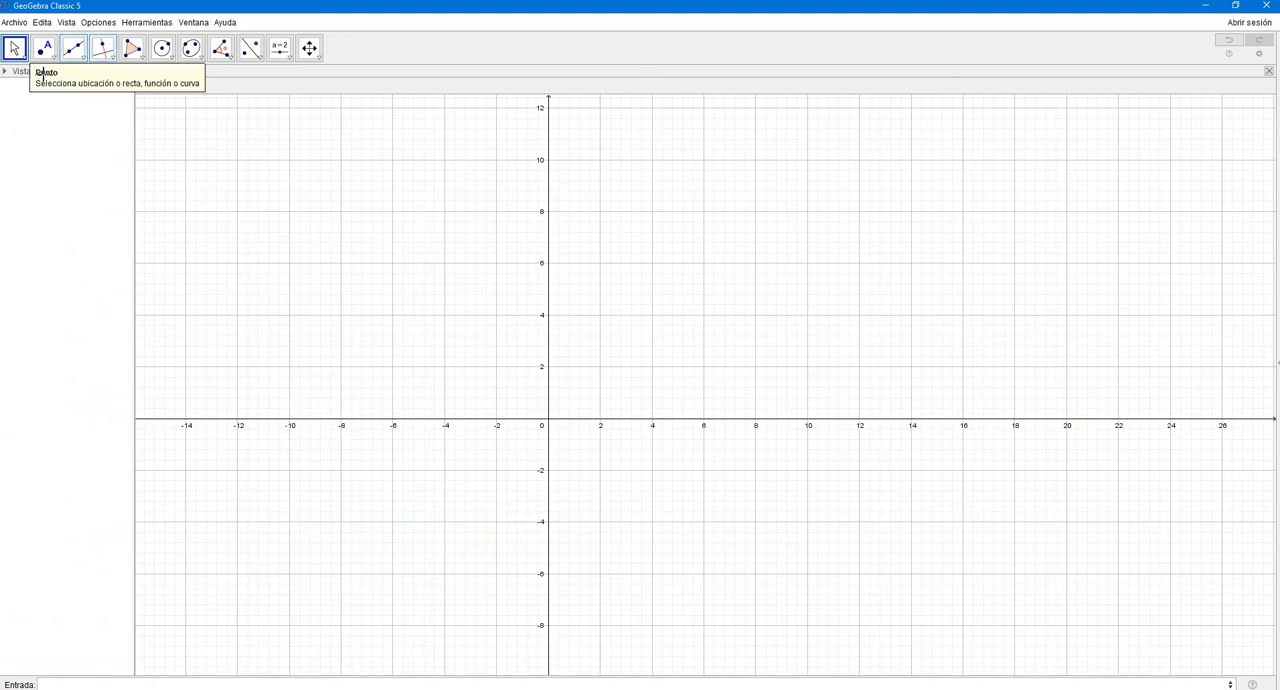
# - Graph the function x^2-2 in the empty GeoGebra plot
pyautogui.click(156, 683)
pyautogui.write('x')
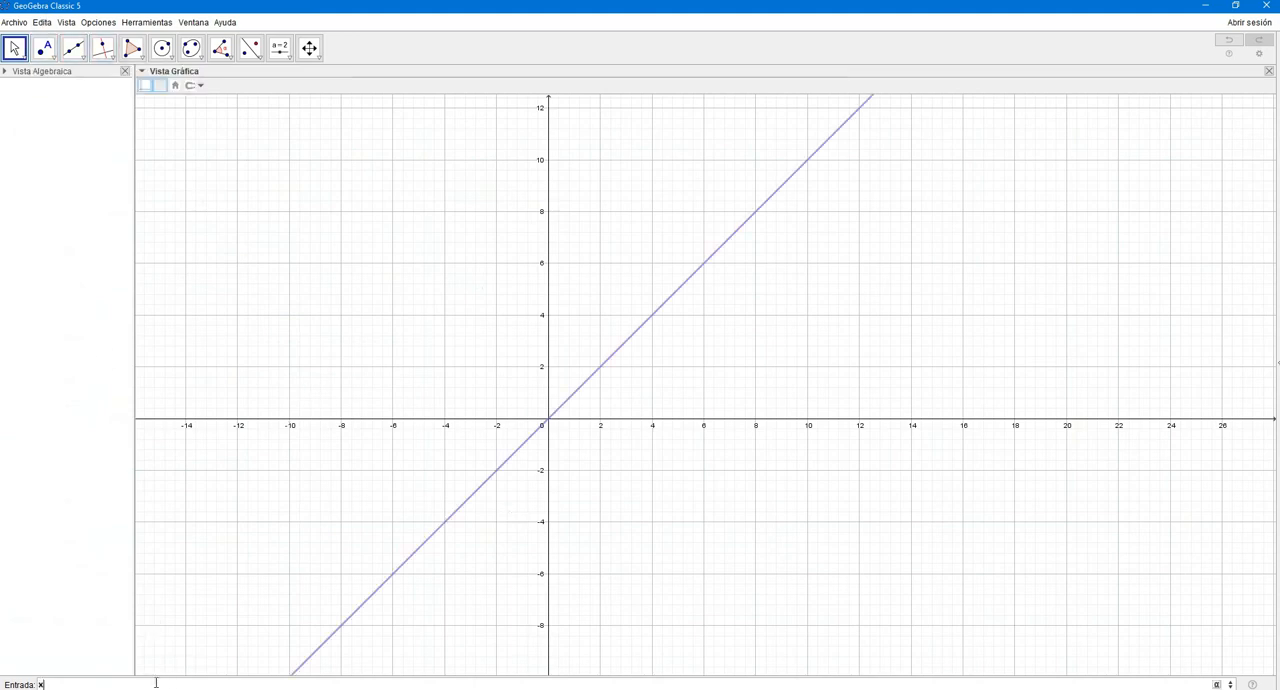
pyautogui.write('^2')
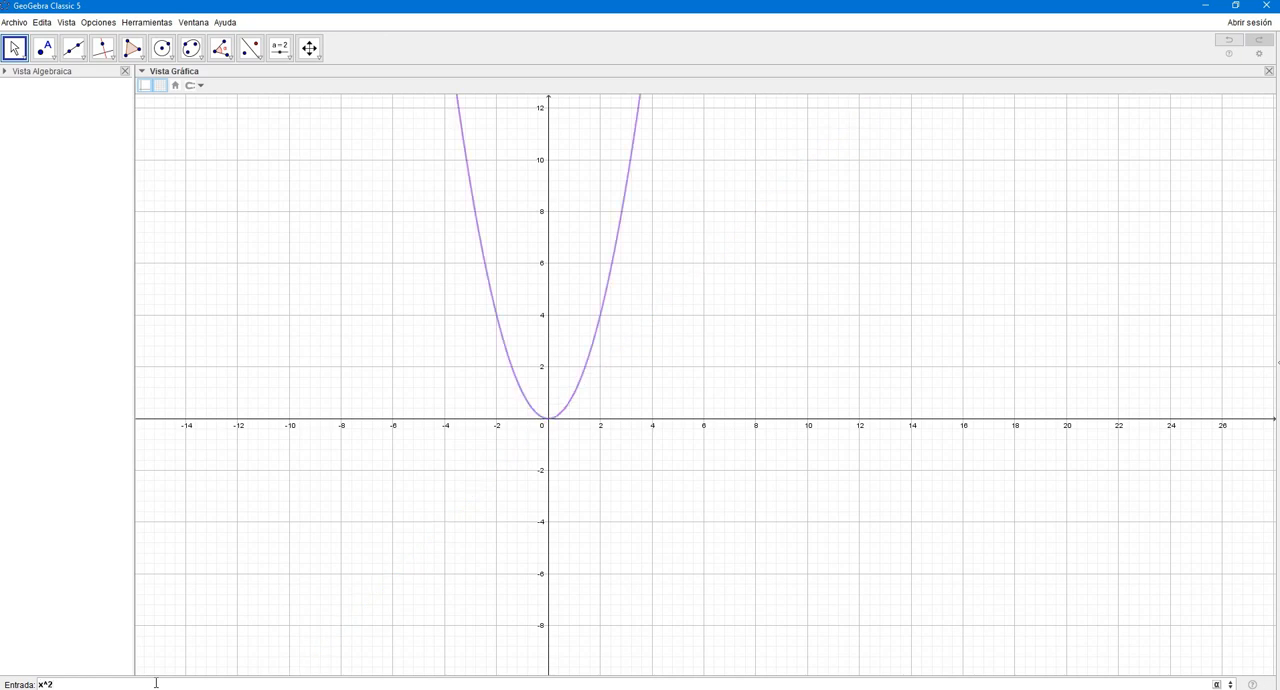
pyautogui.write('-2')
pyautogui.press('Return')
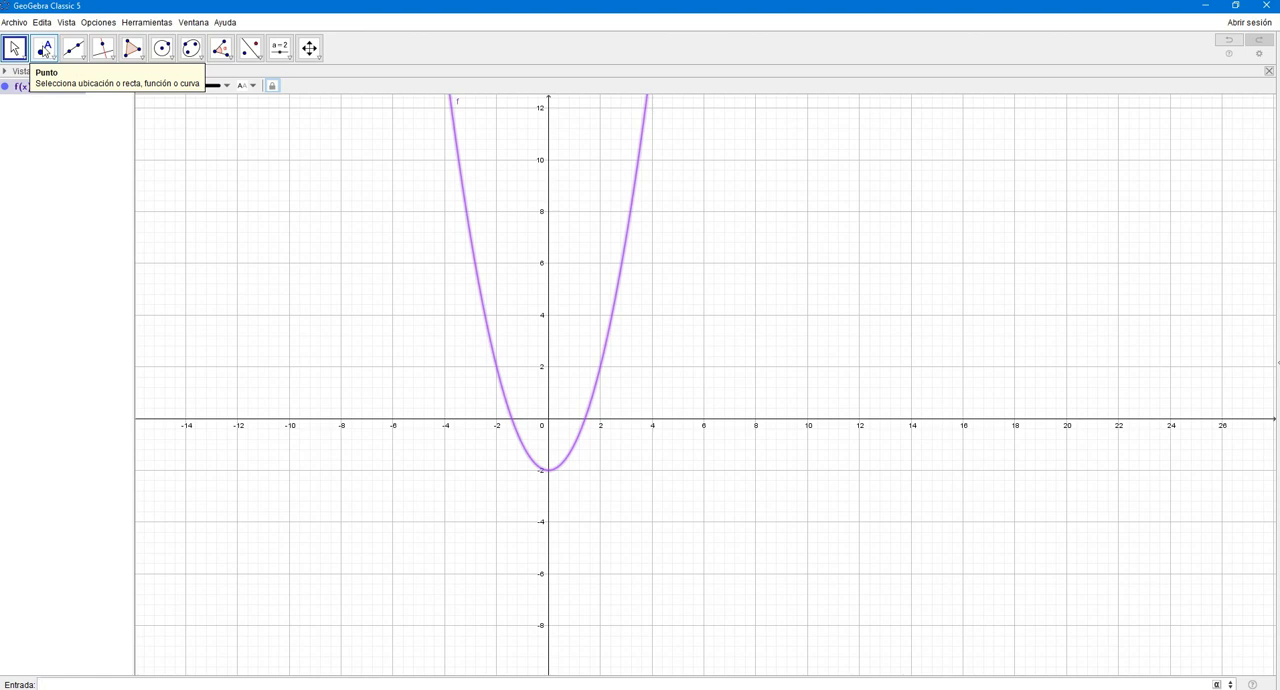
# - Place a point on the parabola's left branch and slide it to the right branch and back to about (-3.2, 8.21)
pyautogui.click(45, 51)
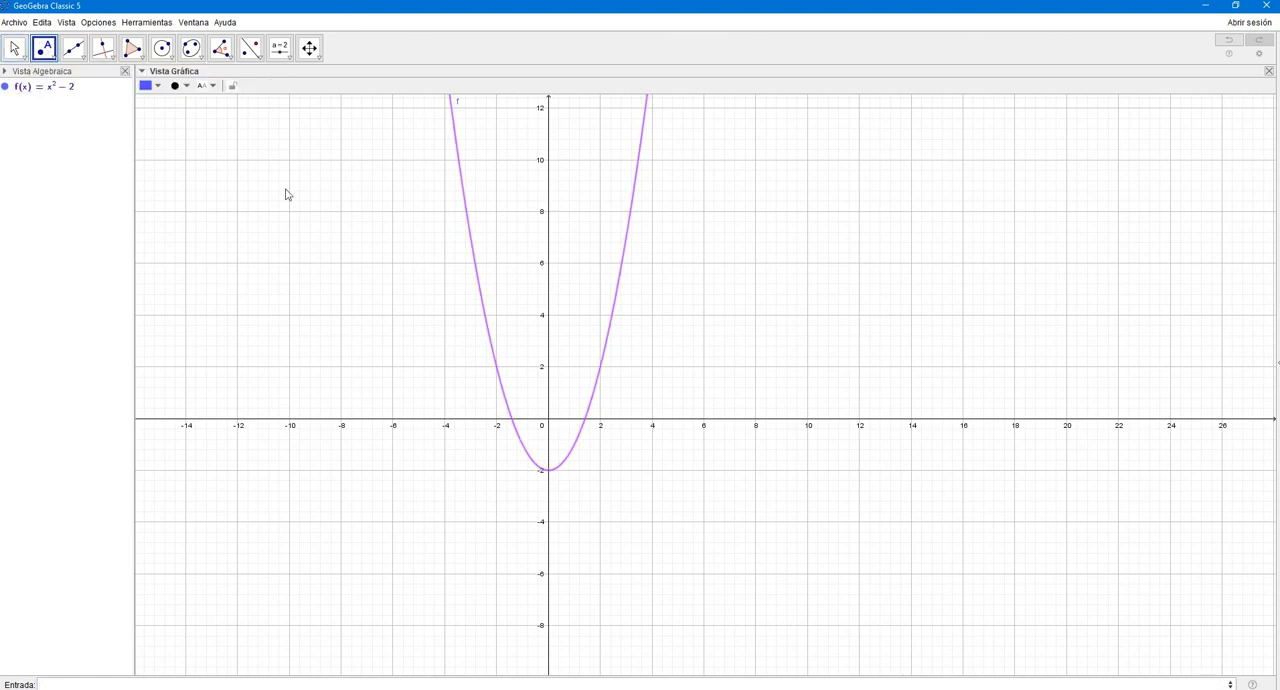
pyautogui.click(466, 212)
pyautogui.click(15, 50)
pyautogui.moveTo(466, 212); pyautogui.dragTo(633, 220)
pyautogui.moveTo(625, 329); pyautogui.dragTo(418, 221)
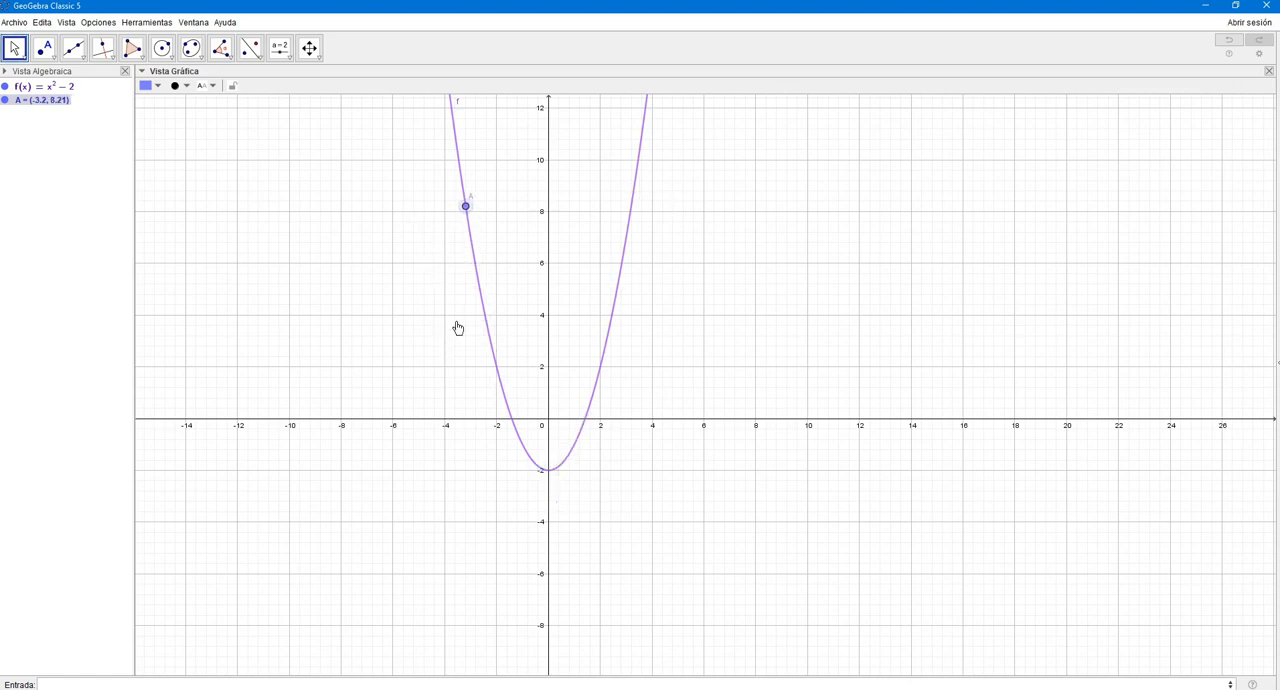